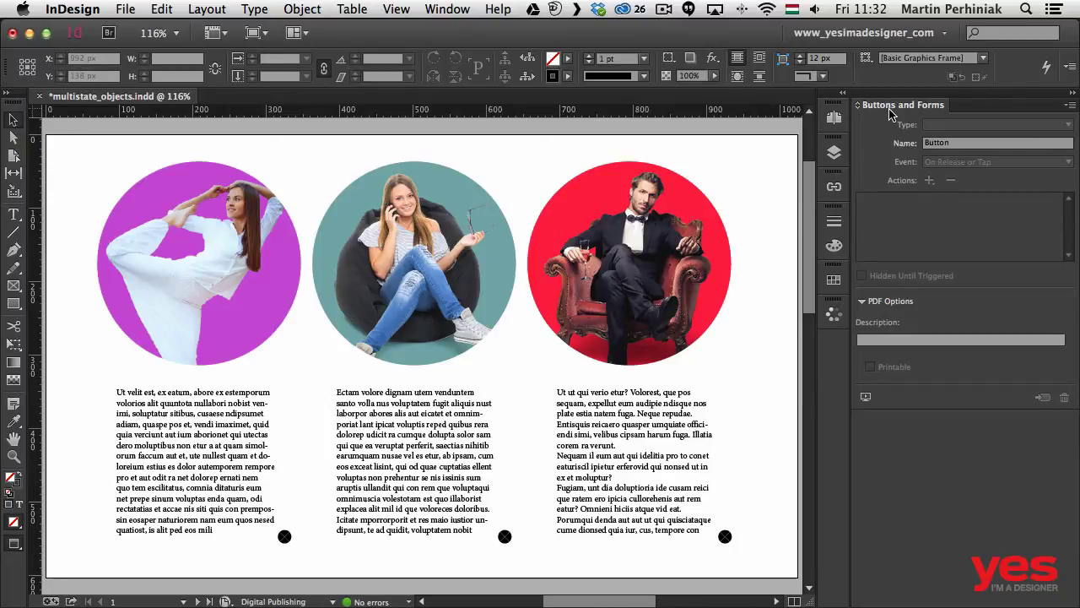
Open the SWF preview of the page and test showing and closing the texts of the purple and teal images
left_click(865, 402)
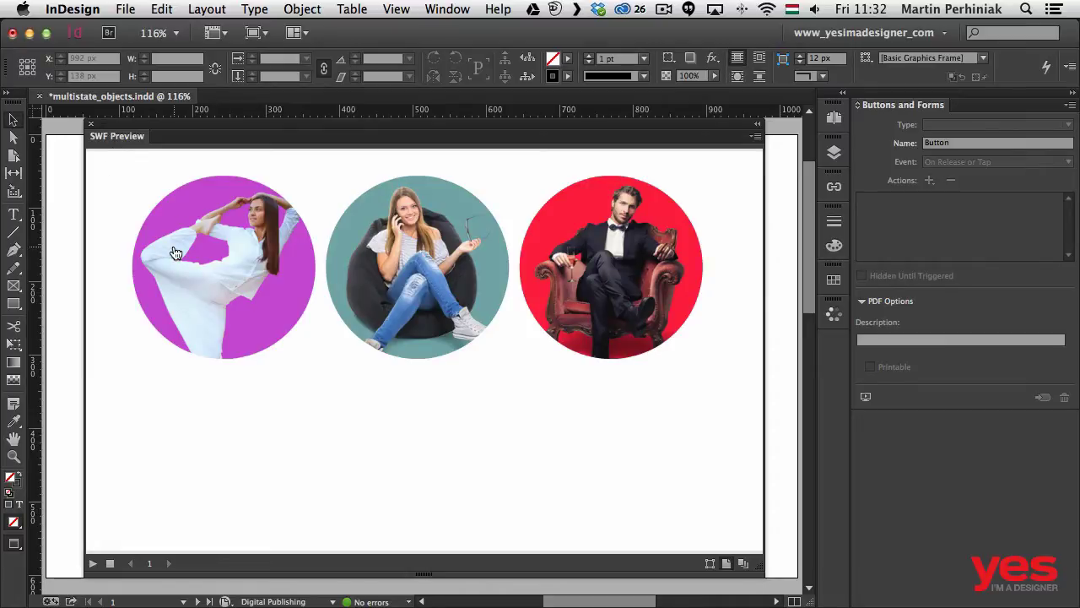
left_click(253, 254)
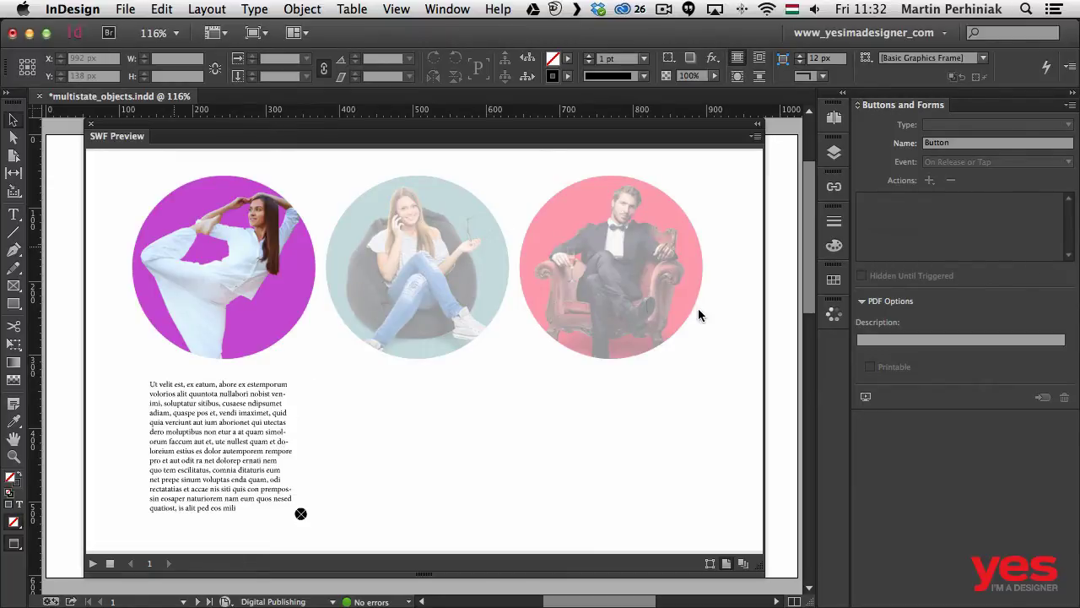
left_click(302, 516)
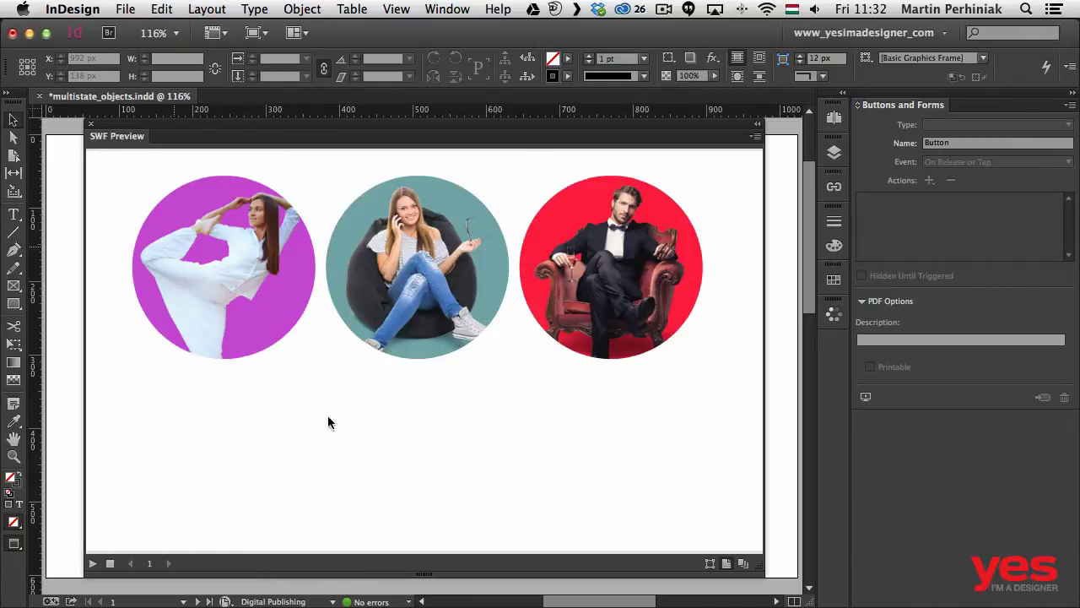
left_click(447, 279)
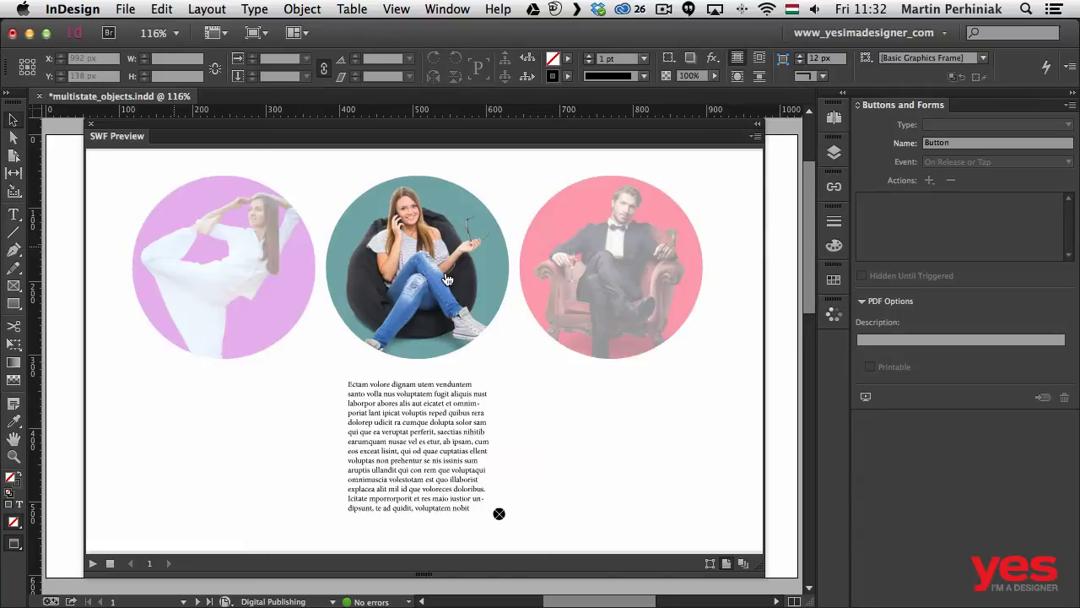
left_click(500, 516)
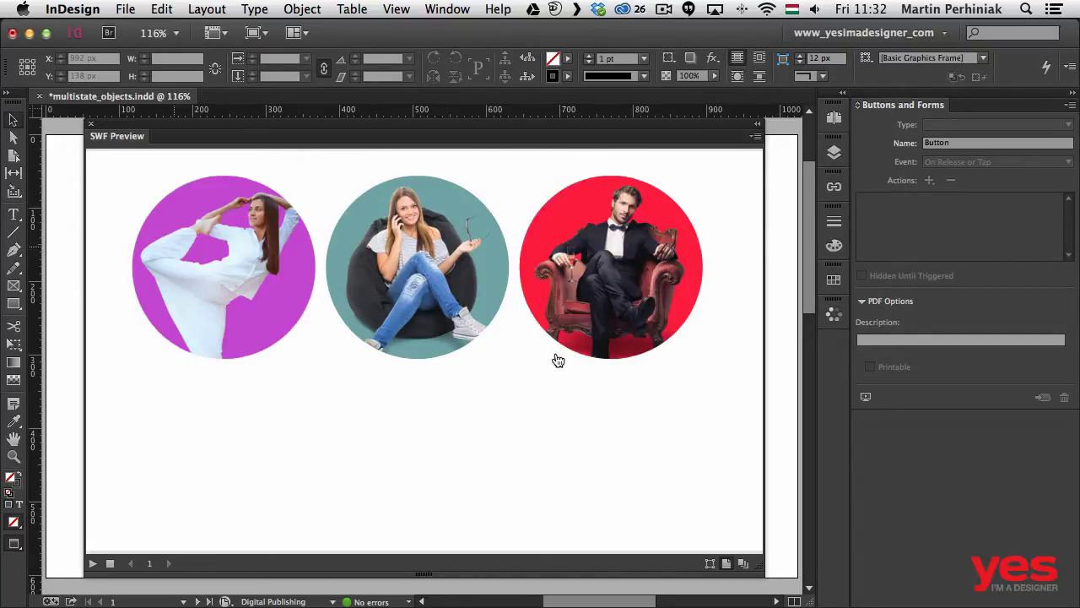
left_click(439, 338)
left_click(500, 516)
Test showing and closing the texts of the red and teal images, and close the SWF preview
left_click(638, 268)
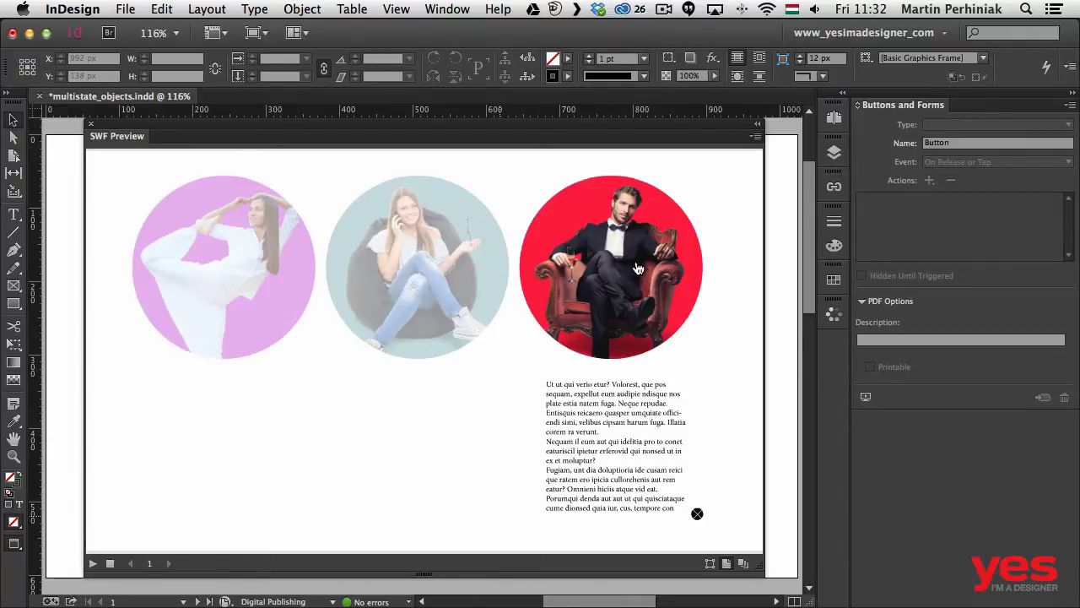
left_click(698, 514)
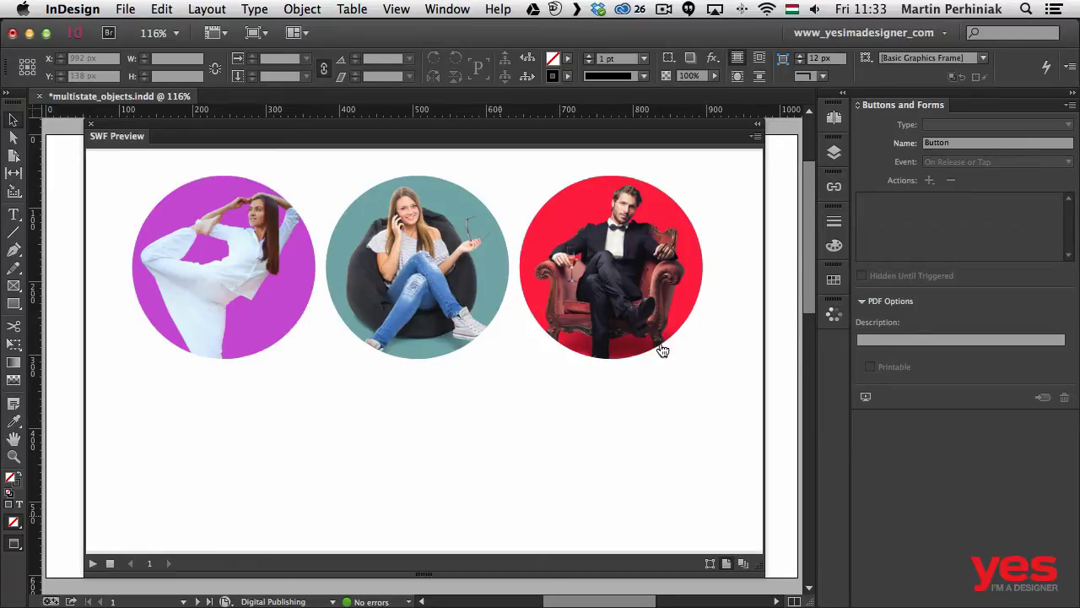
left_click(658, 359)
left_click(700, 516)
left_click(423, 314)
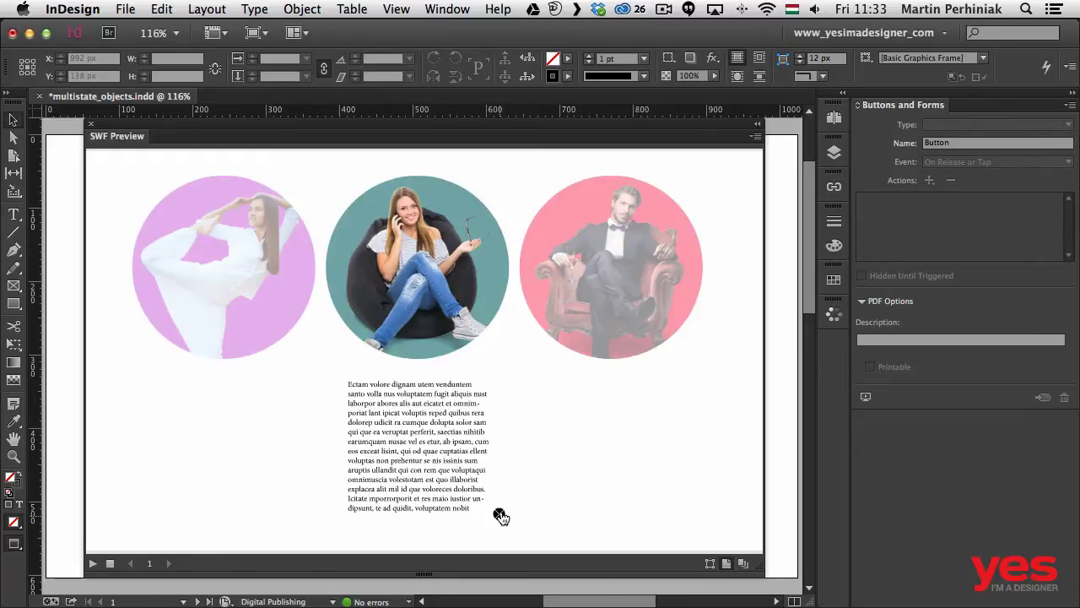
left_click(500, 515)
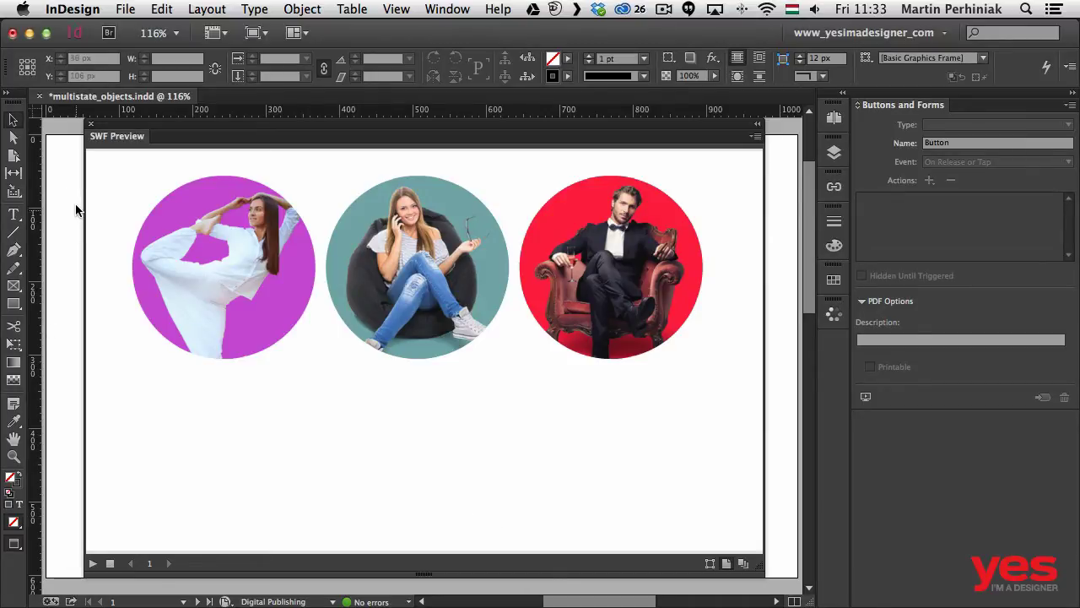
left_click(92, 123)
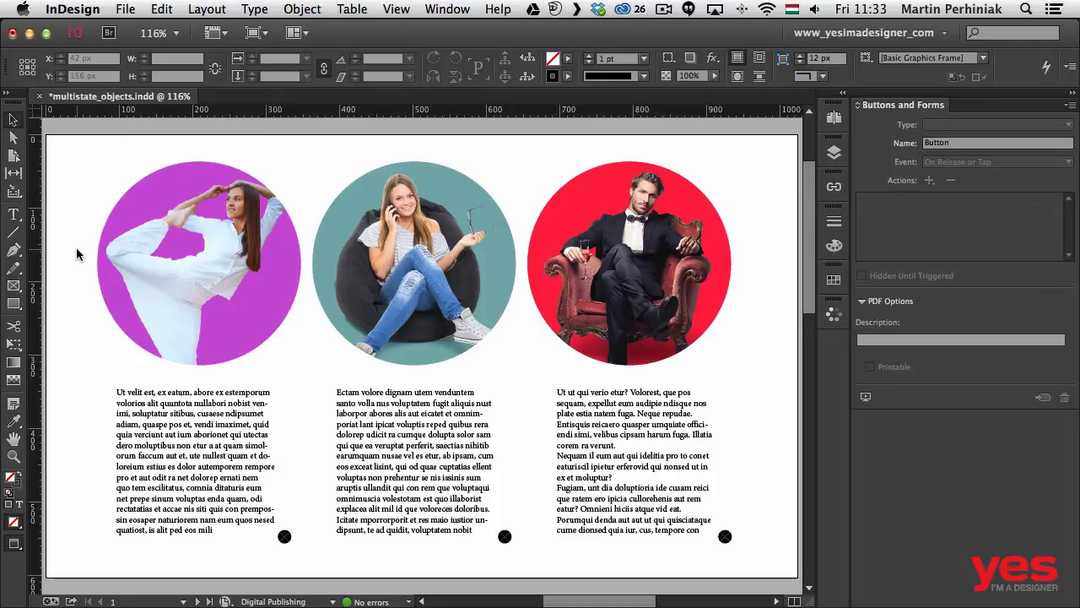
Inspect the circular image buttons, the red one's button actions and the objects in the document's layers
left_click(222, 235)
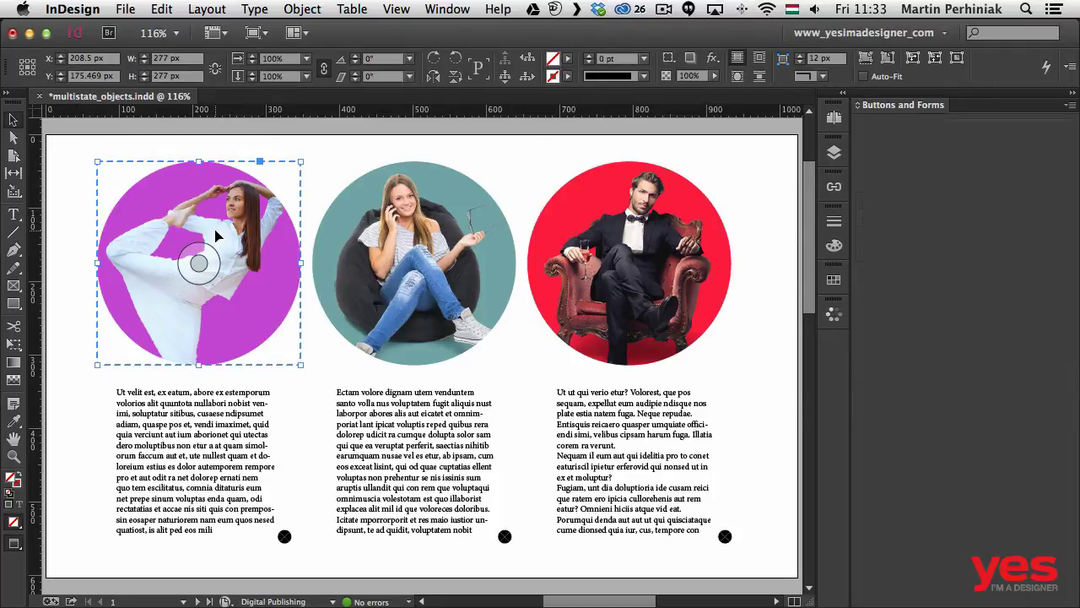
left_click(444, 212)
left_click(608, 221)
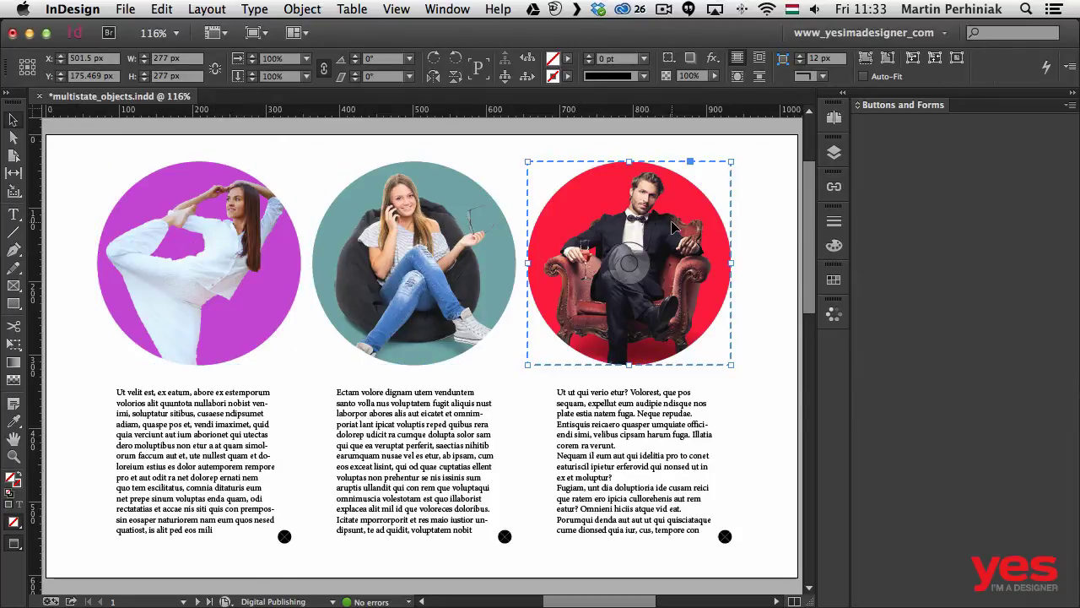
left_click(414, 202, "shift")
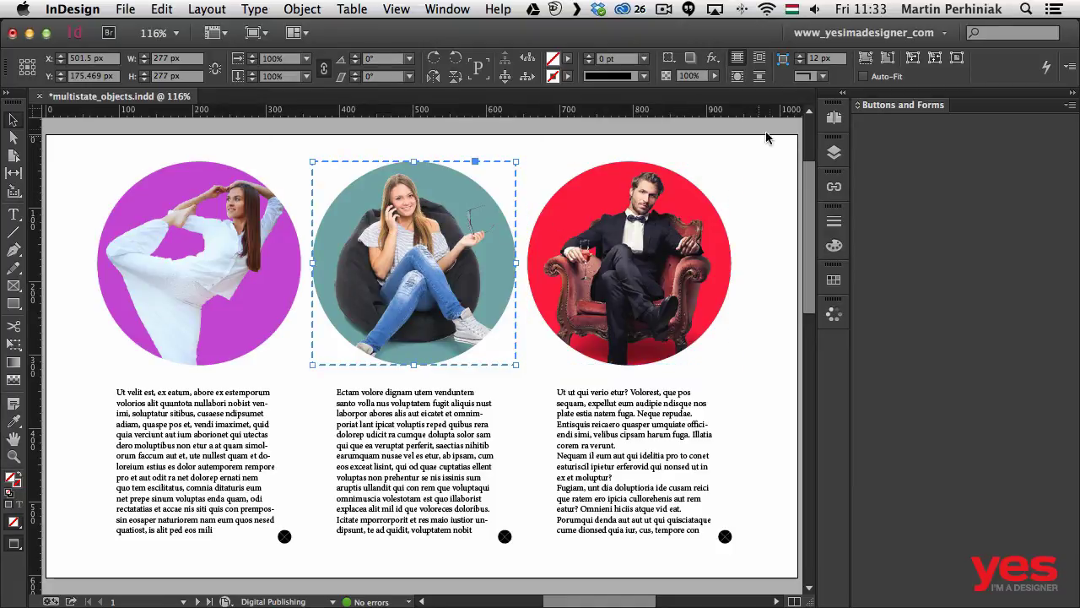
left_click(743, 257)
left_click(650, 244)
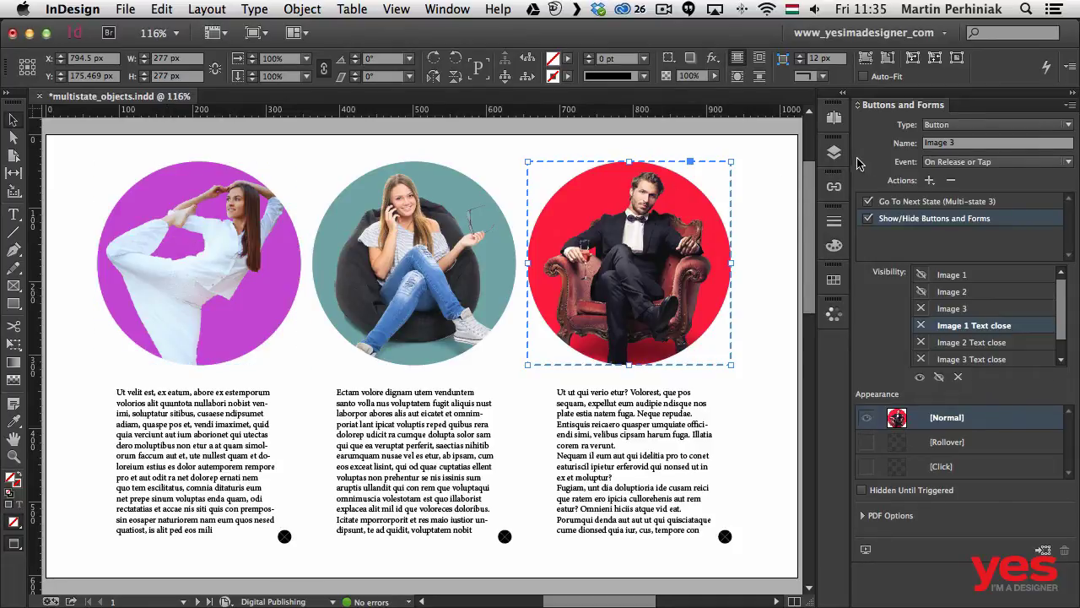
left_click(834, 153)
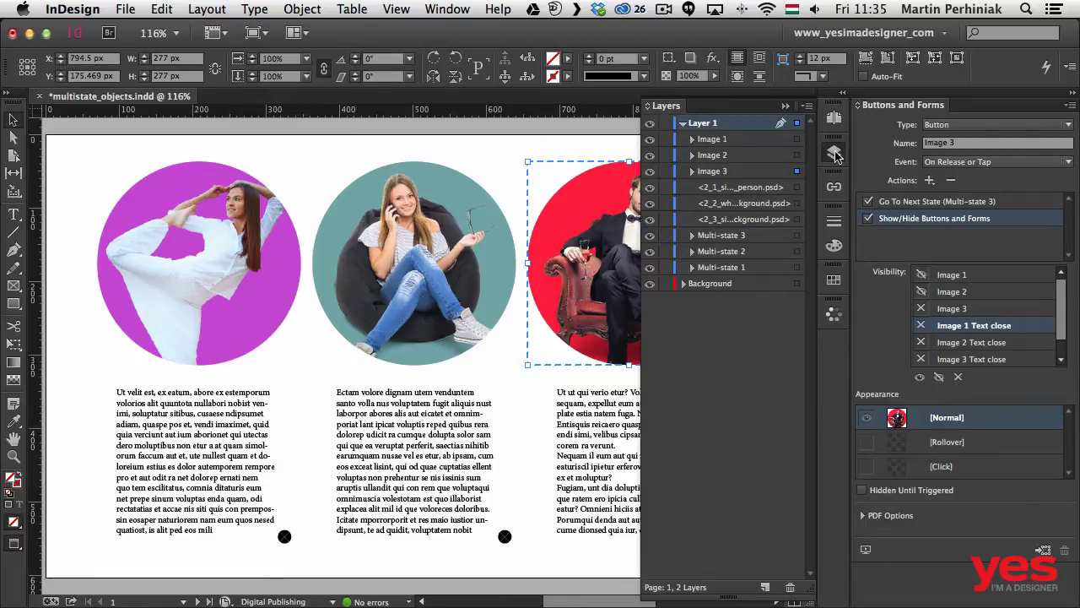
left_click(615, 207)
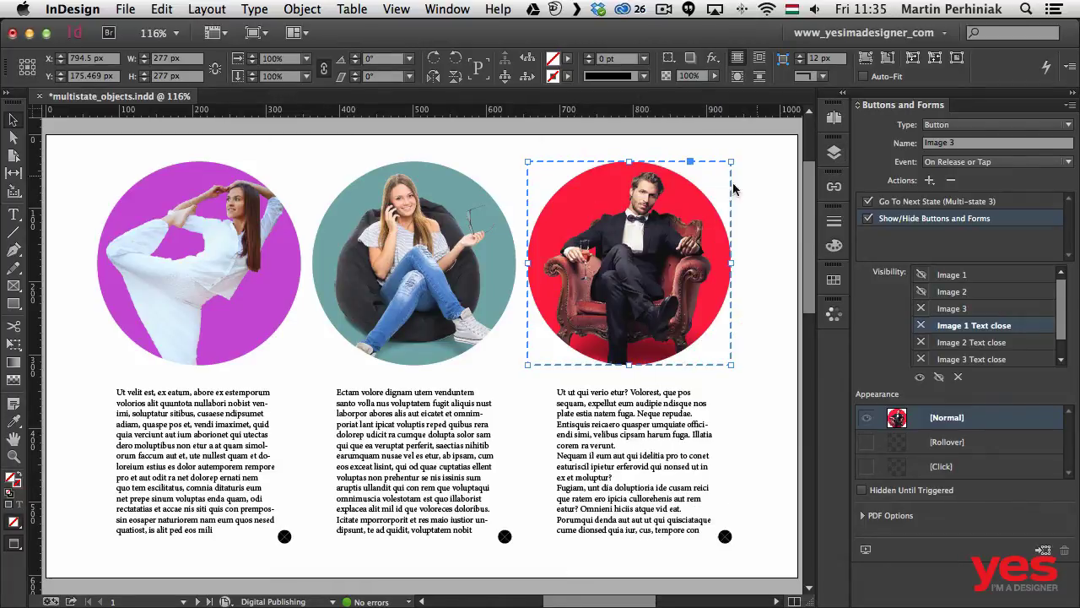
Move the red image button horizontally to about X 934 px, off its faded copy, and check the copy's opacity
left_click_drag(595, 218, 578, 187)
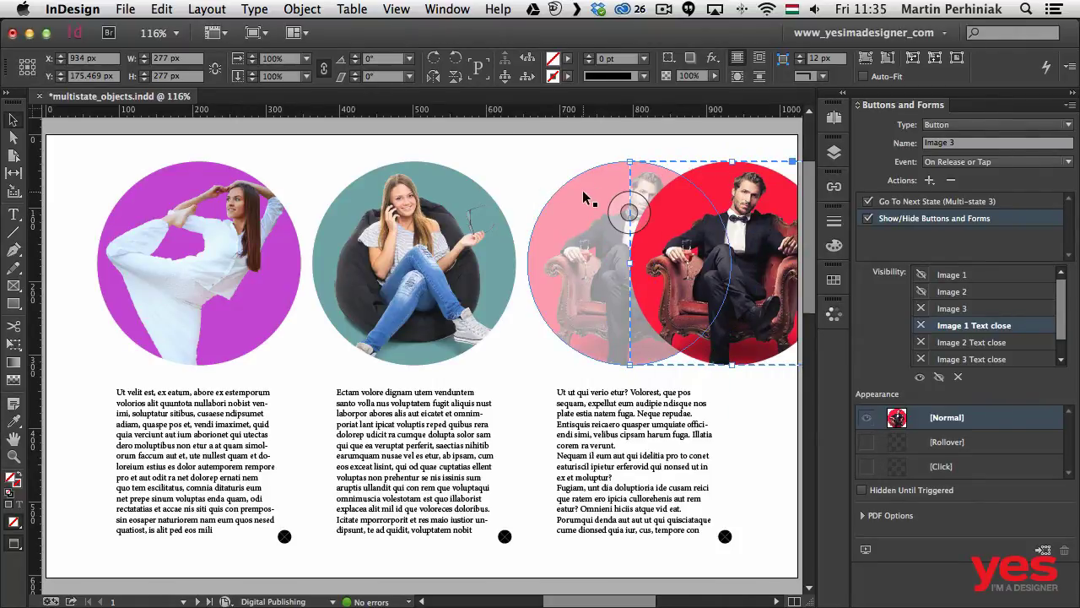
left_click(583, 189)
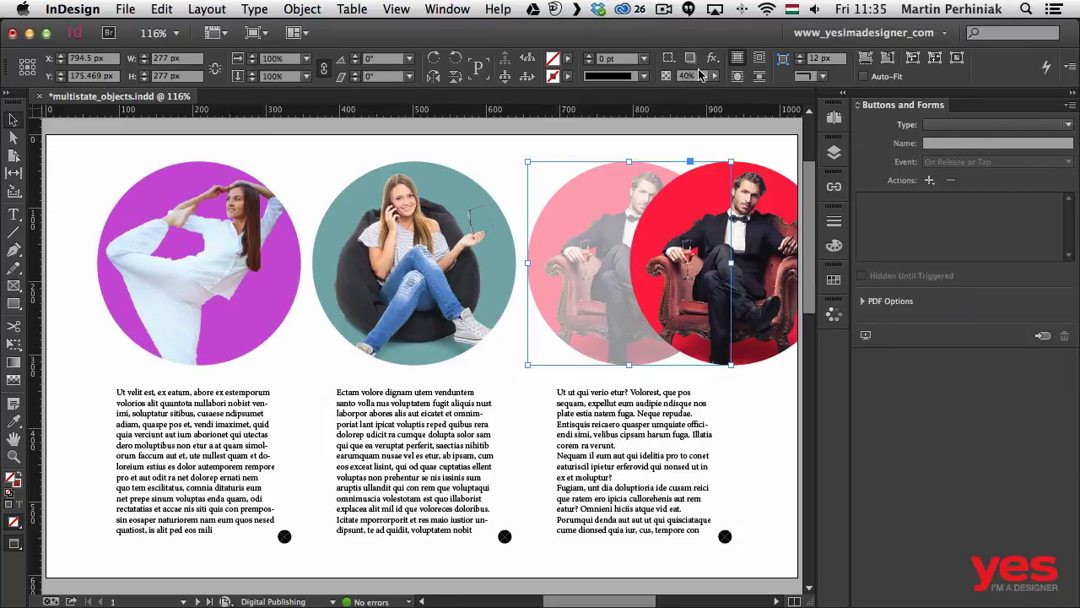
left_click(763, 190)
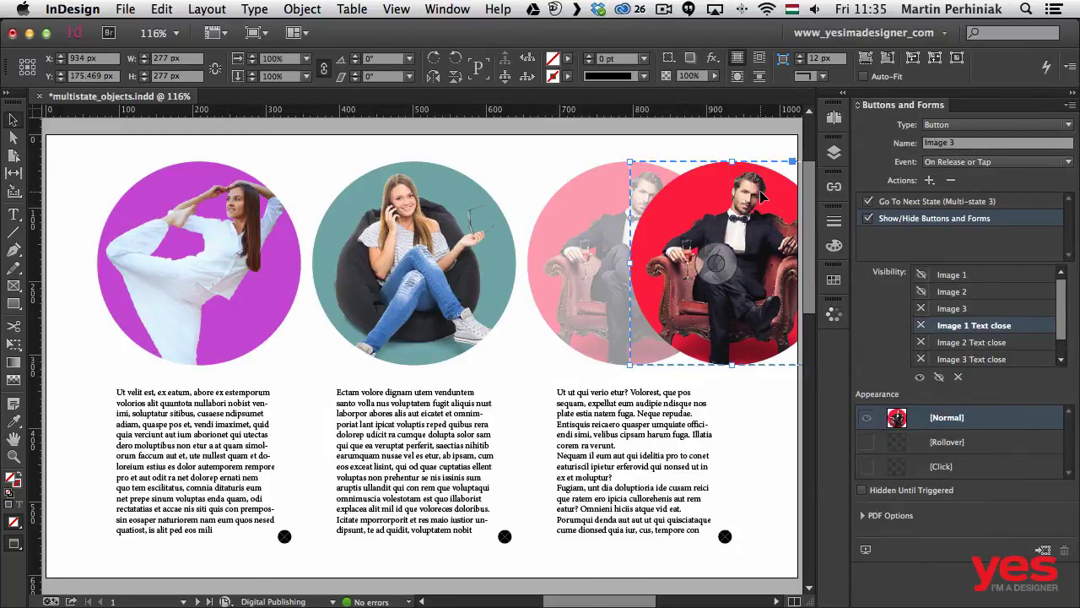
Move the teal image button to about X 611.5, Y 208 px and the purple one to about X 306.5, Y 248.5 px
left_click(432, 208)
left_click_drag(433, 208, 514, 231)
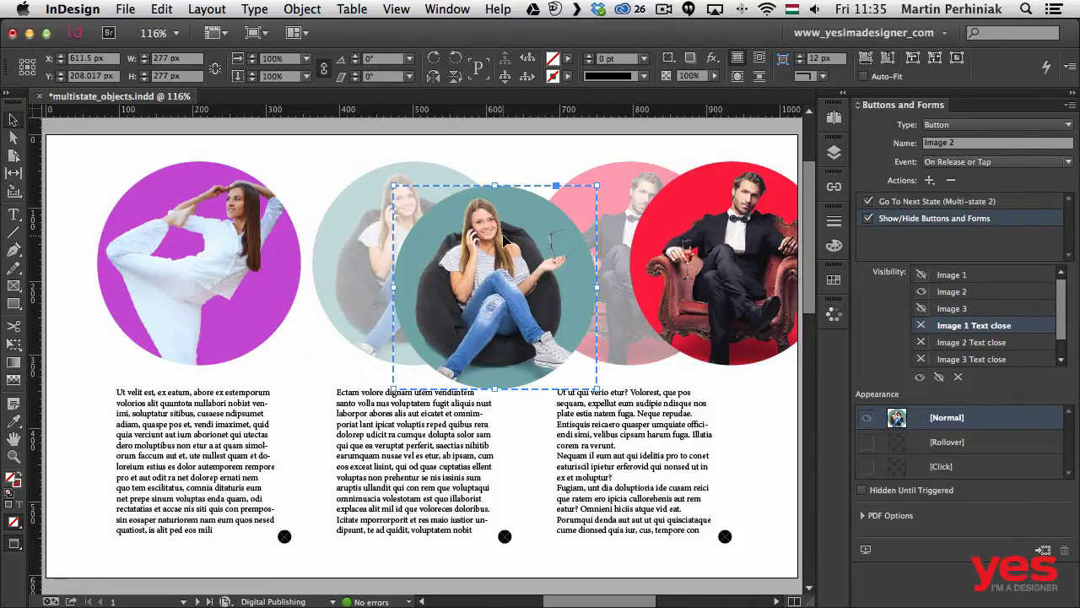
left_click(343, 204)
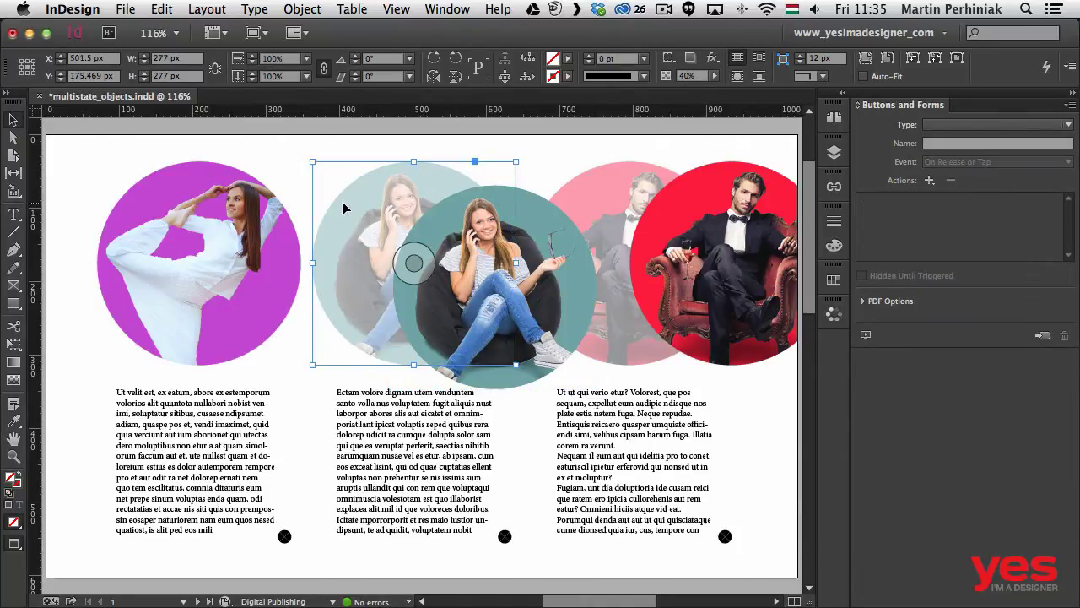
left_click(530, 218)
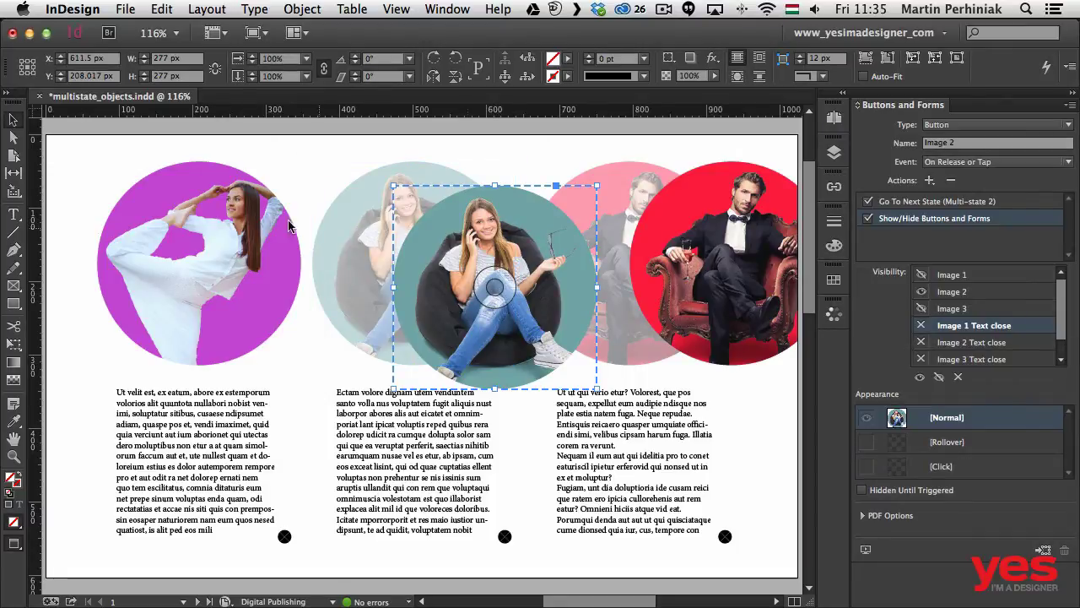
left_click_drag(501, 238, 277, 269)
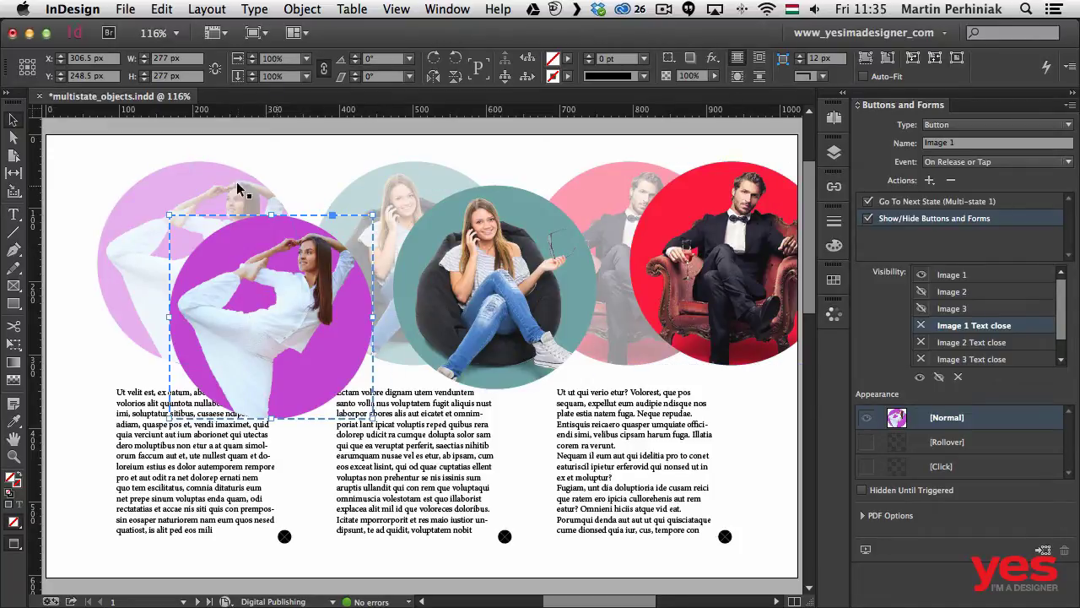
left_click(537, 173)
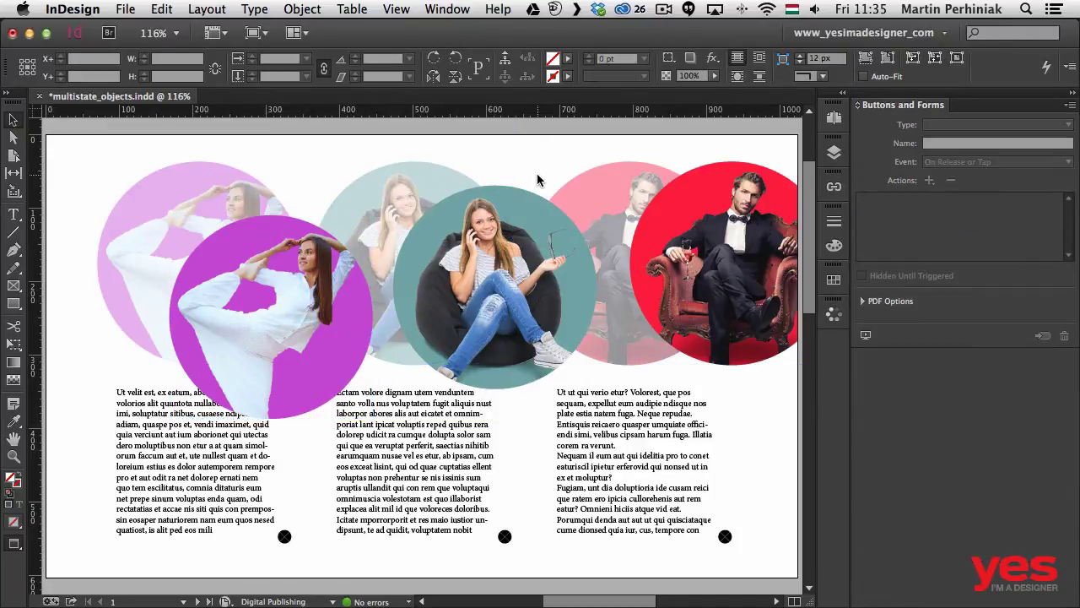
Examine the three multi-state text objects and the button actions of the close icon in the middle one
left_click(472, 430)
left_click(252, 438, "shift")
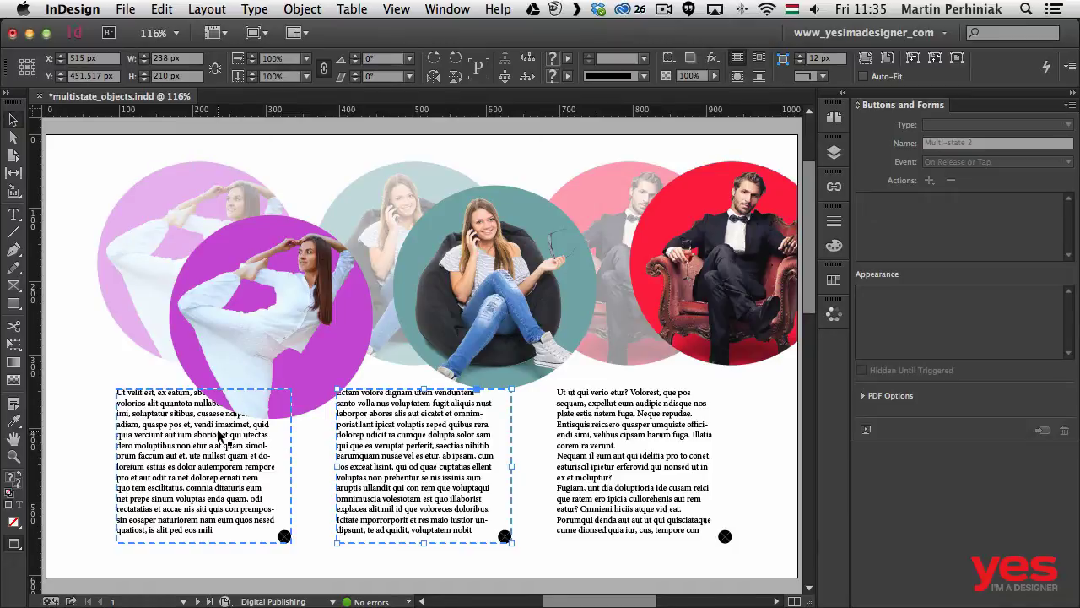
left_click(597, 443, "shift")
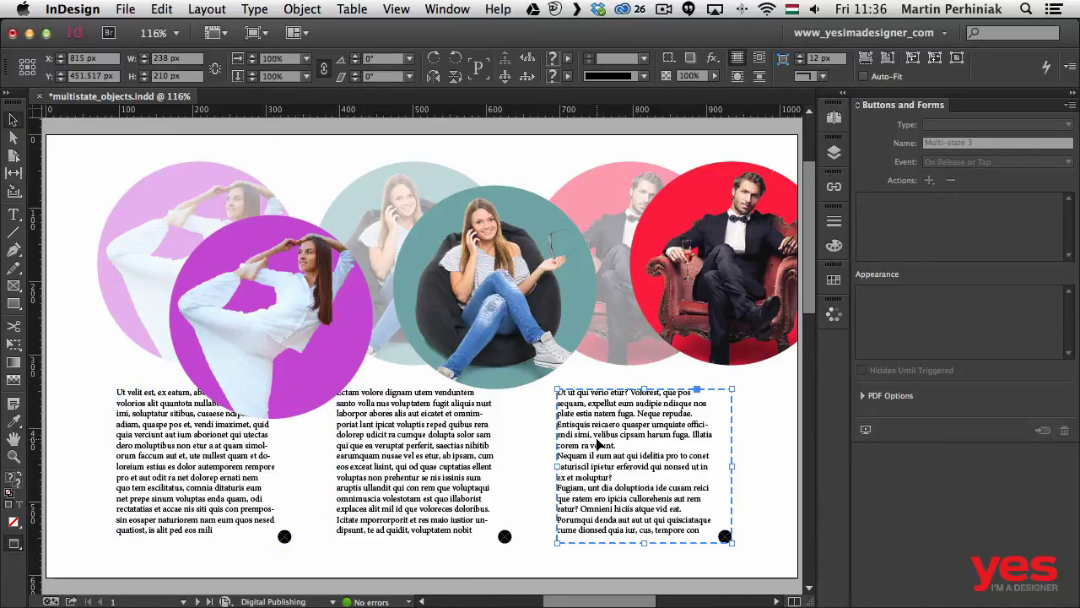
left_click(507, 538)
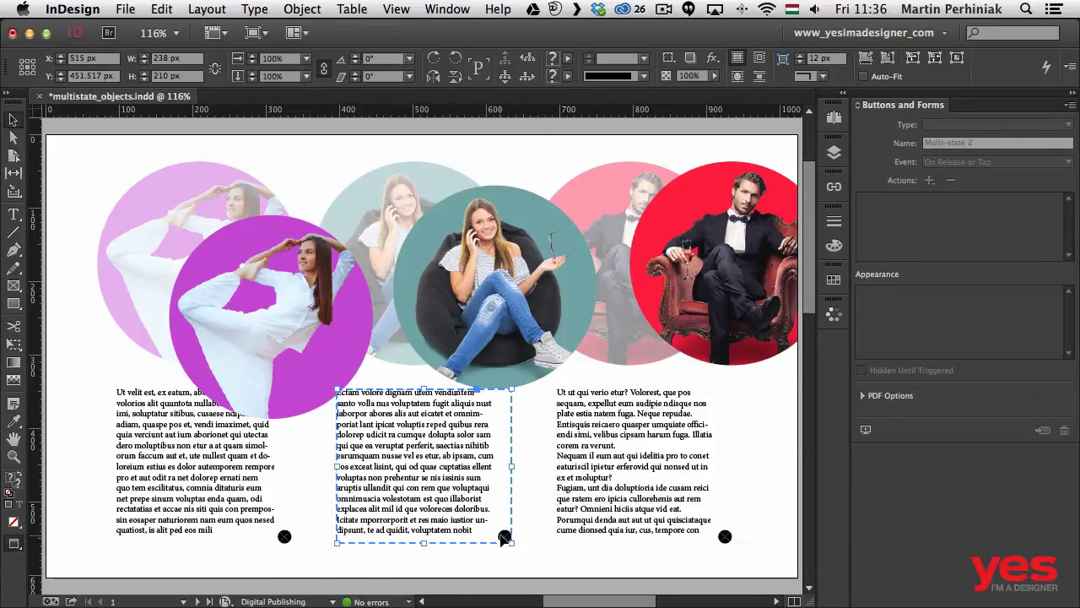
double_click(504, 538)
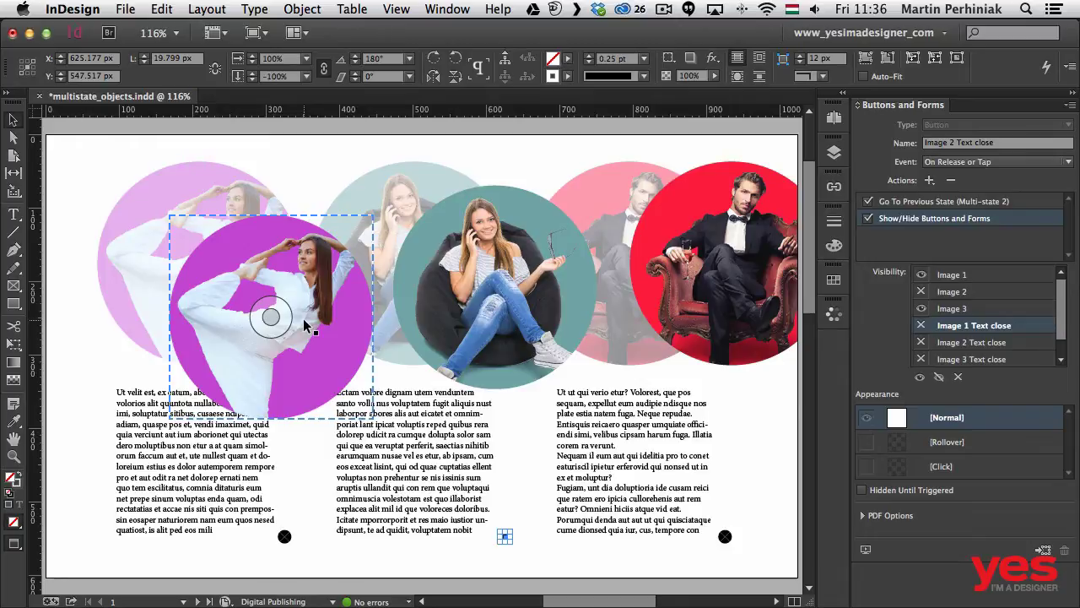
Copy the three faded circular images from page 1 and paste them in place on page 2
left_click(175, 195)
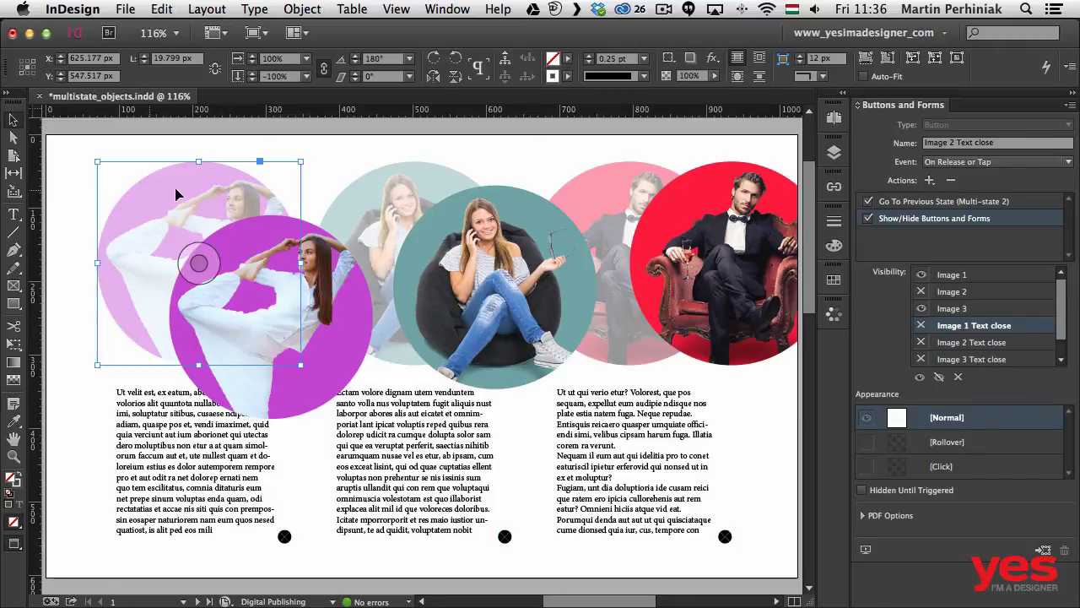
left_click(395, 192, "shift")
left_click(604, 182, "shift")
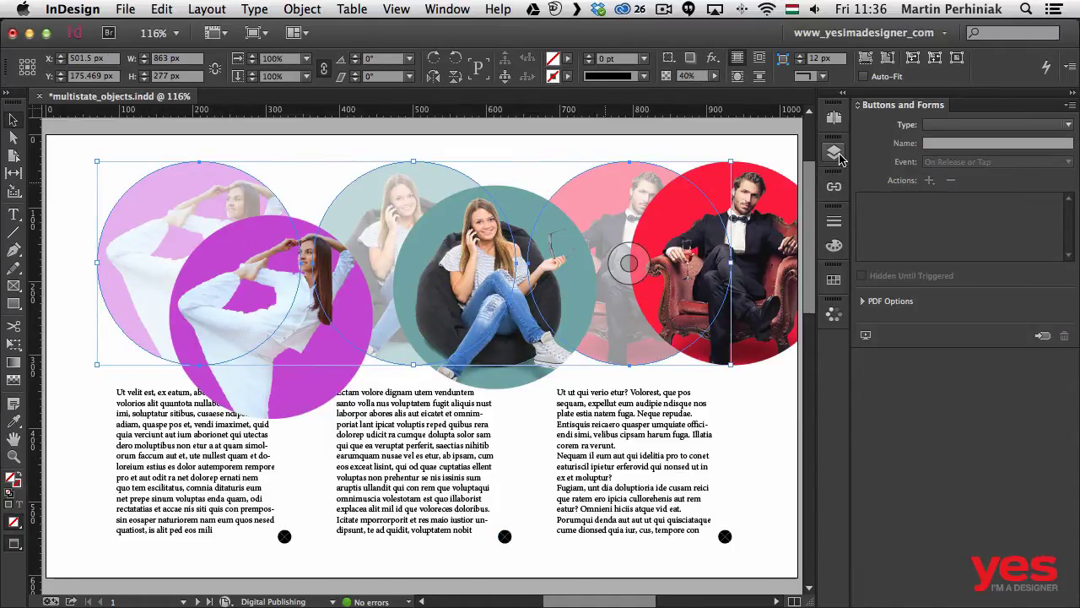
key("shift+Page_Down")
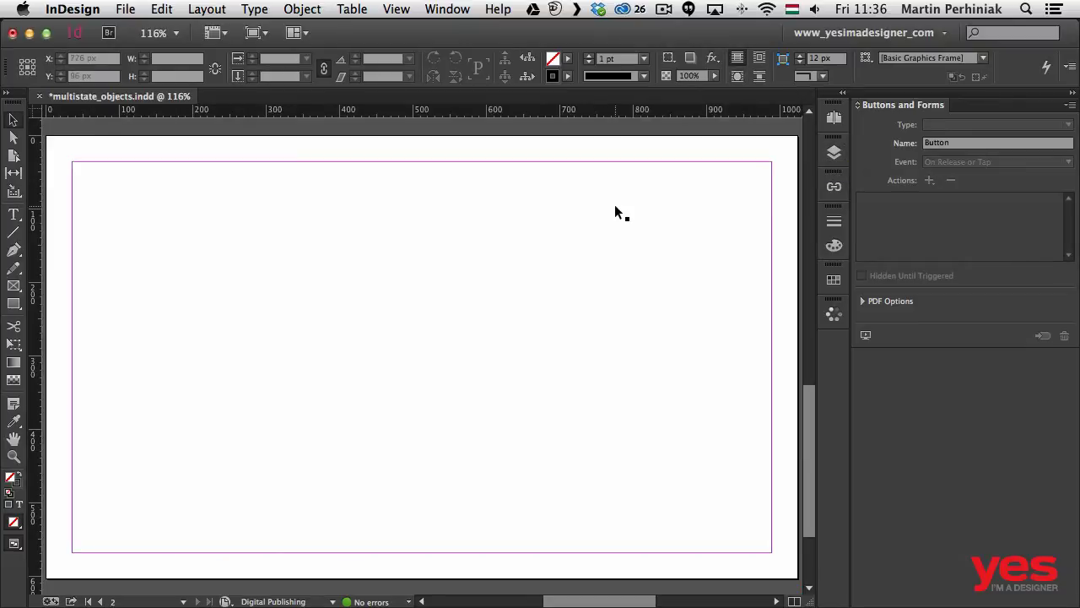
key("super+alt+shift+v")
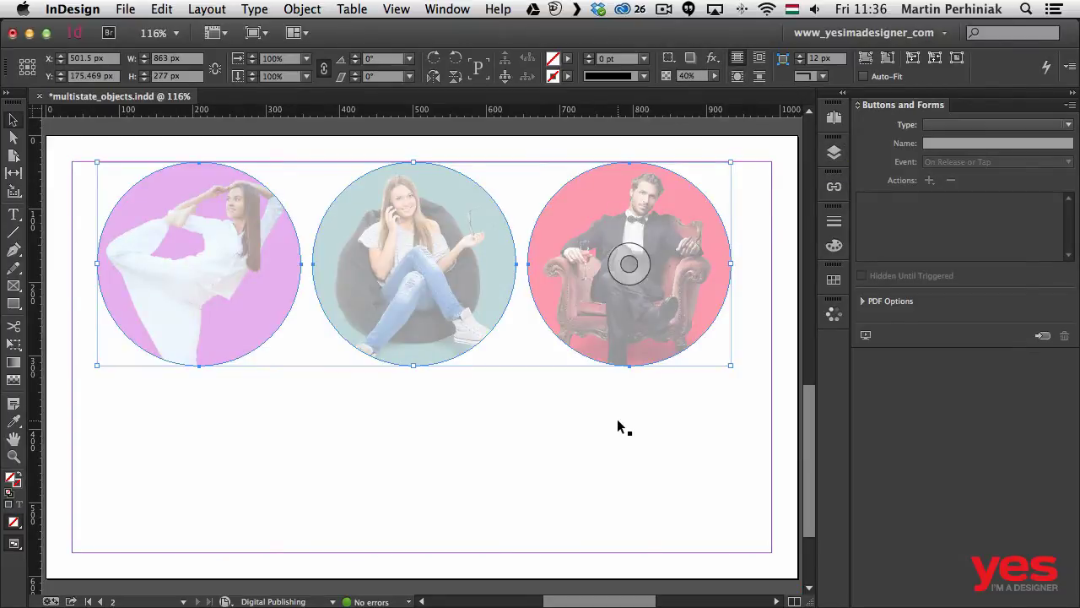
Set the opacity of all three pasted images on page 2 to 100%
left_click(629, 430)
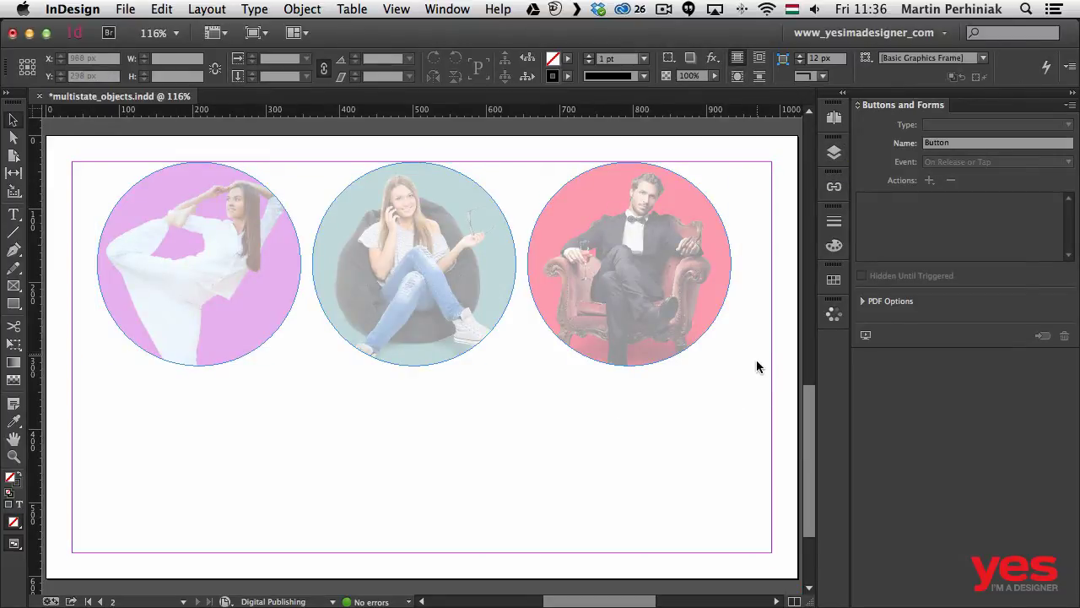
left_click_drag(733, 368, 111, 268)
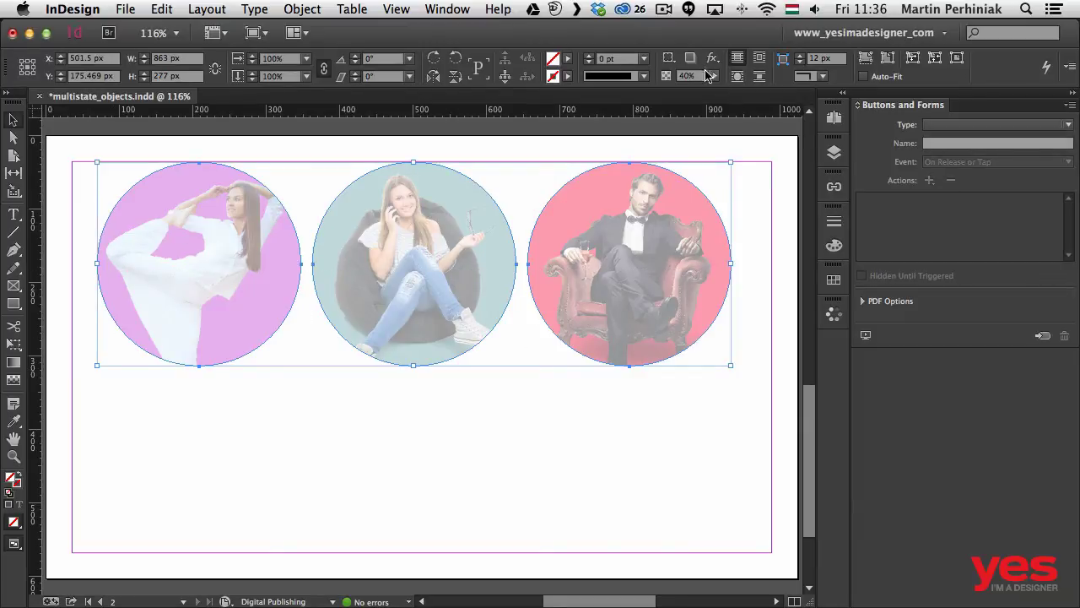
left_click_drag(715, 75, 743, 93)
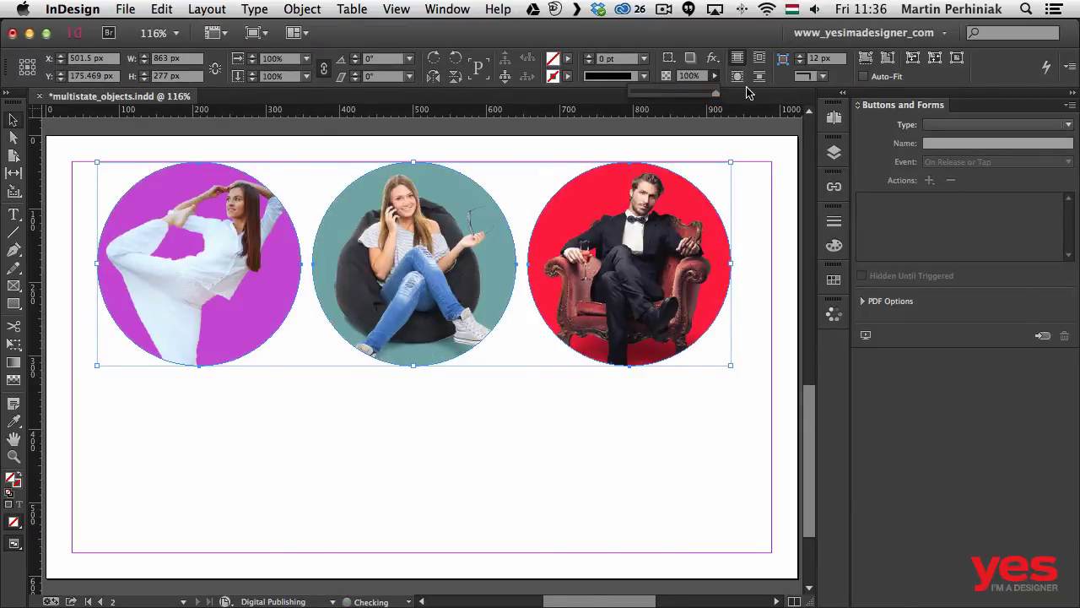
Copy the three circular images on page 2 and paste the duplicates in place on top of them
left_click(683, 396)
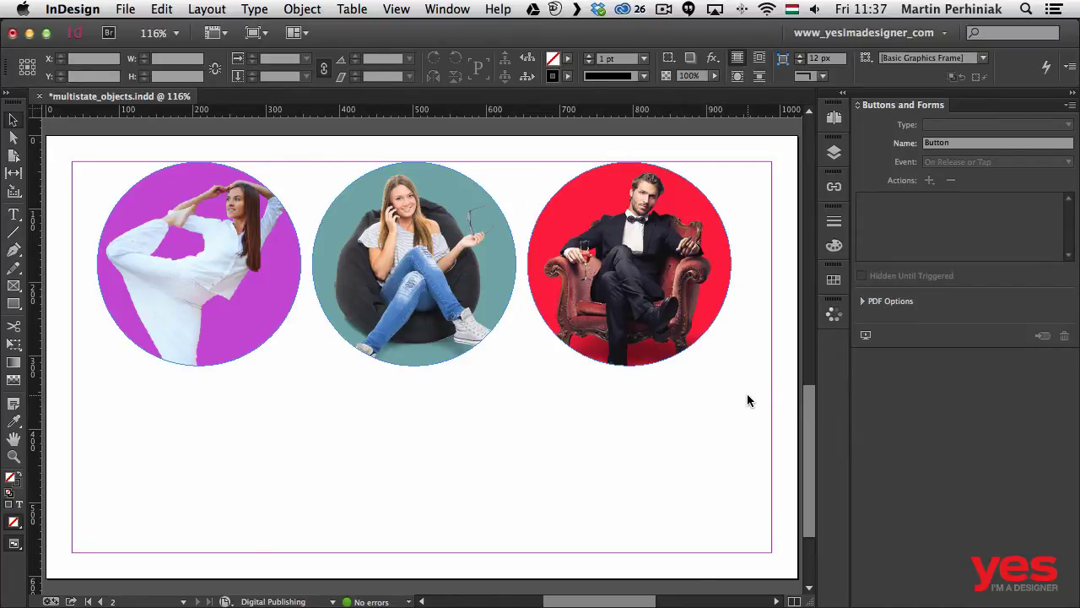
left_click_drag(748, 400, 162, 290)
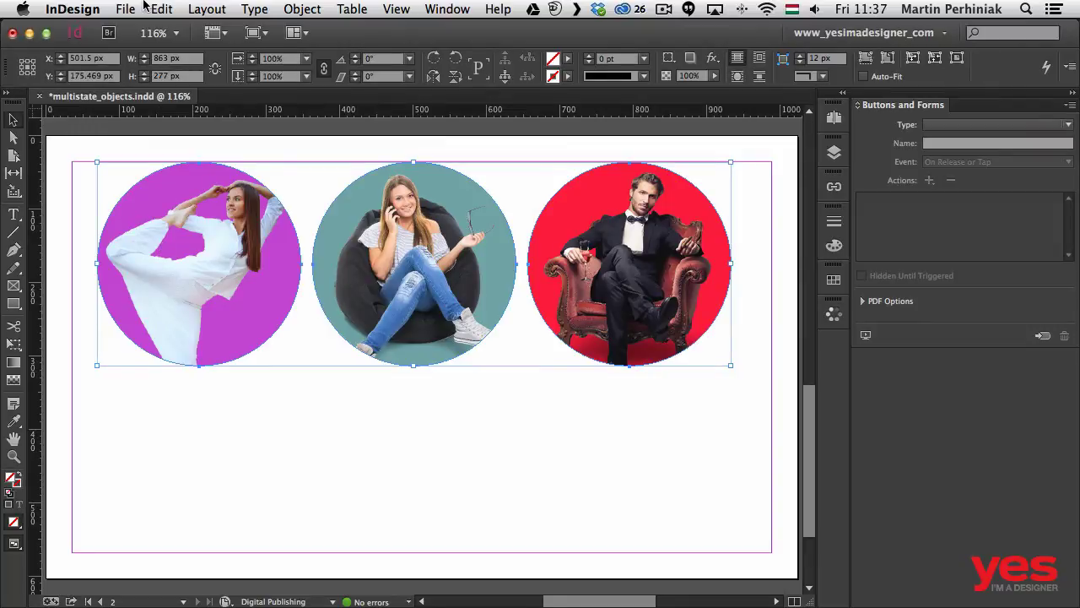
left_click(150, 9)
left_click(203, 87)
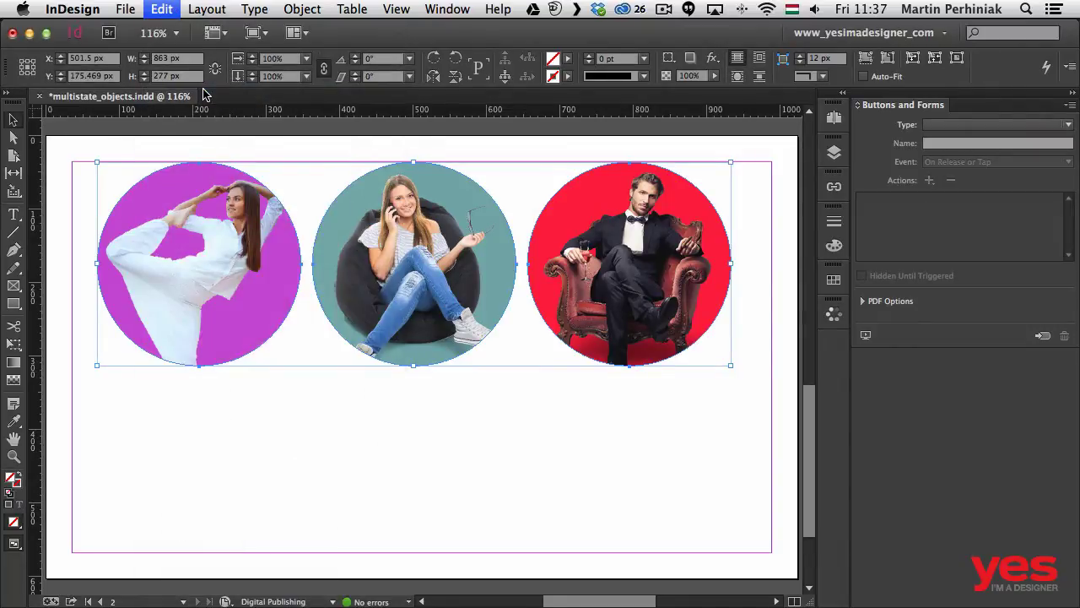
left_click(165, 10)
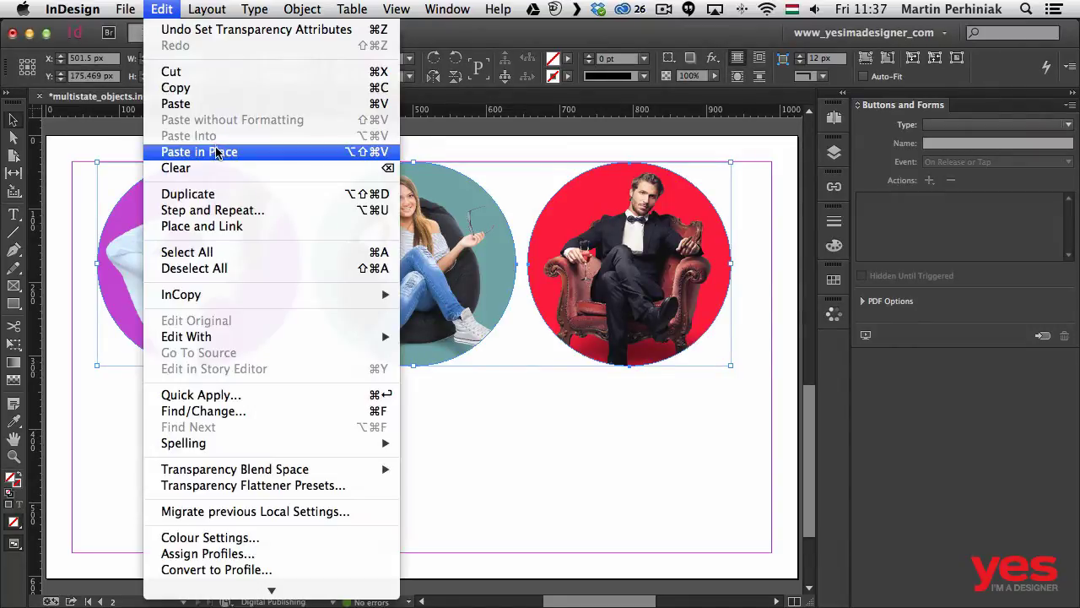
left_click(217, 152)
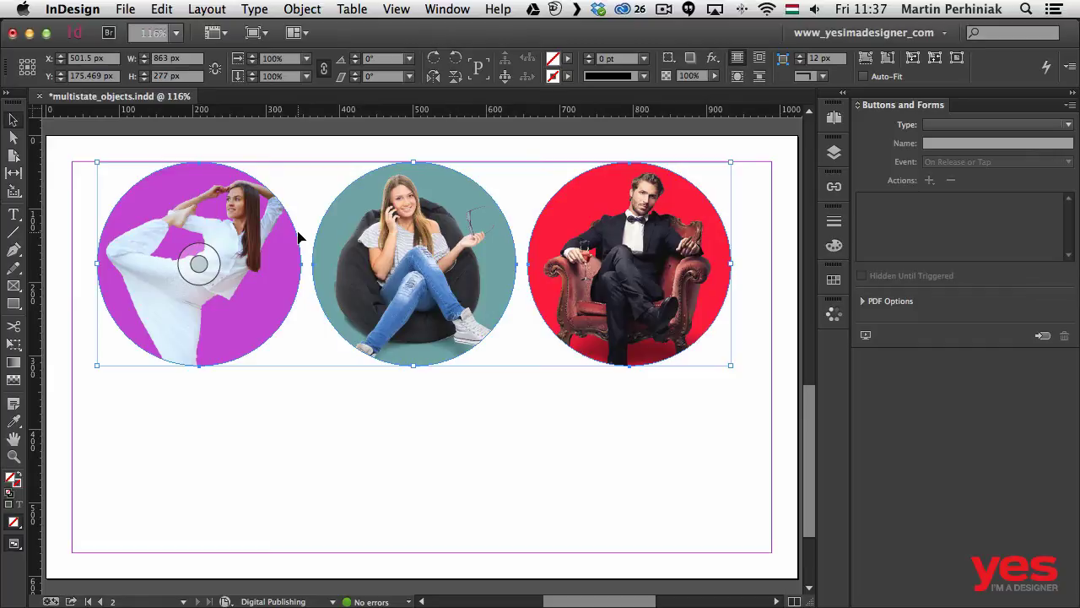
Show the Layers panel wide enough to read the item names and hide the upper set of three image copies
left_click(835, 152)
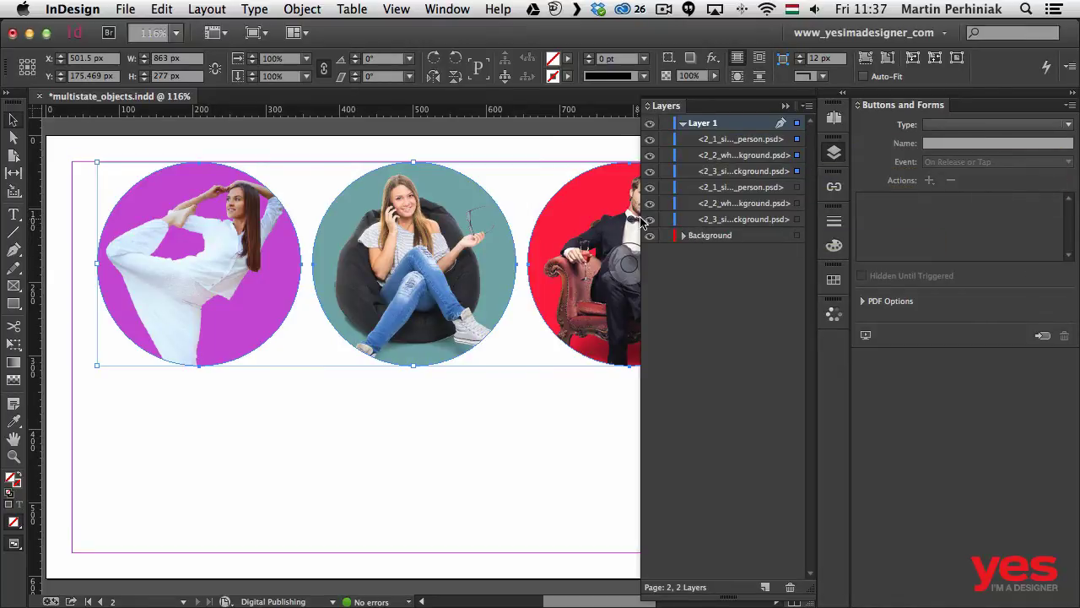
left_click_drag(639, 222, 547, 221)
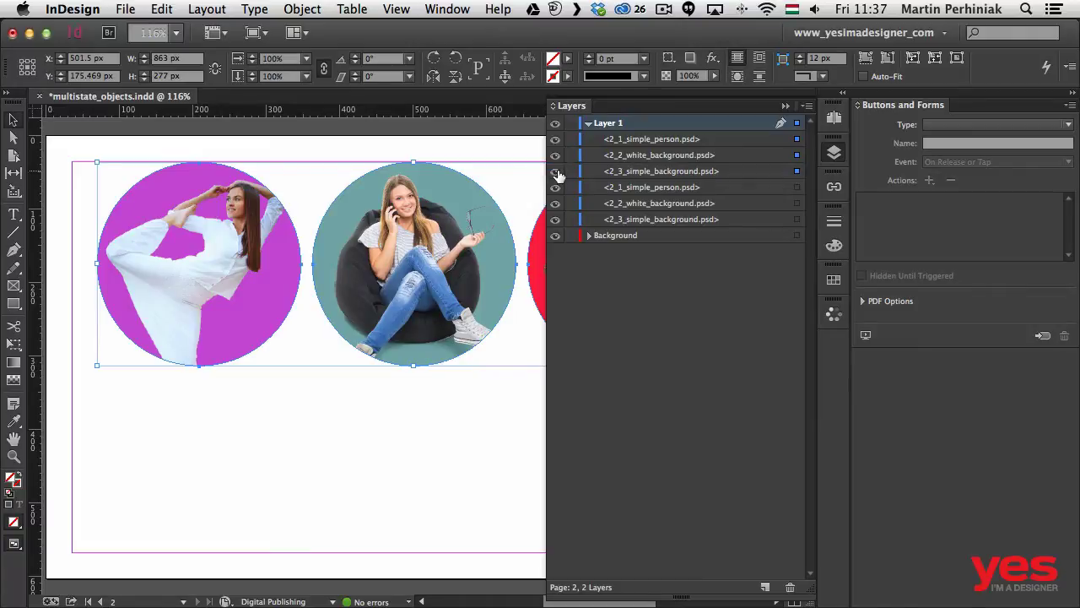
left_click_drag(555, 171, 559, 143)
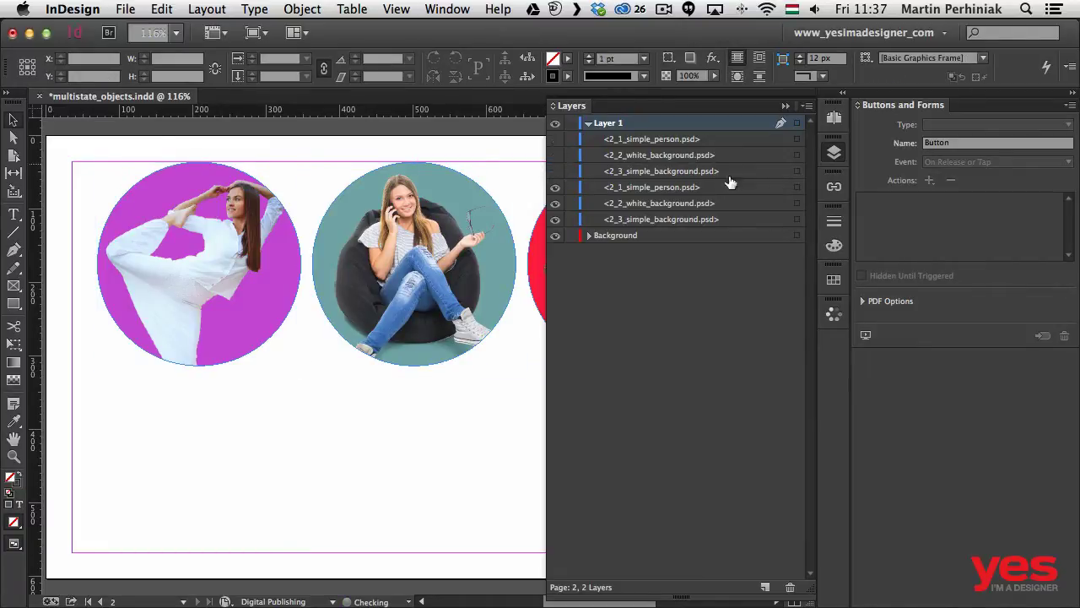
Set the opacity of the lower set of three images to 40%
left_click_drag(252, 390, 537, 230)
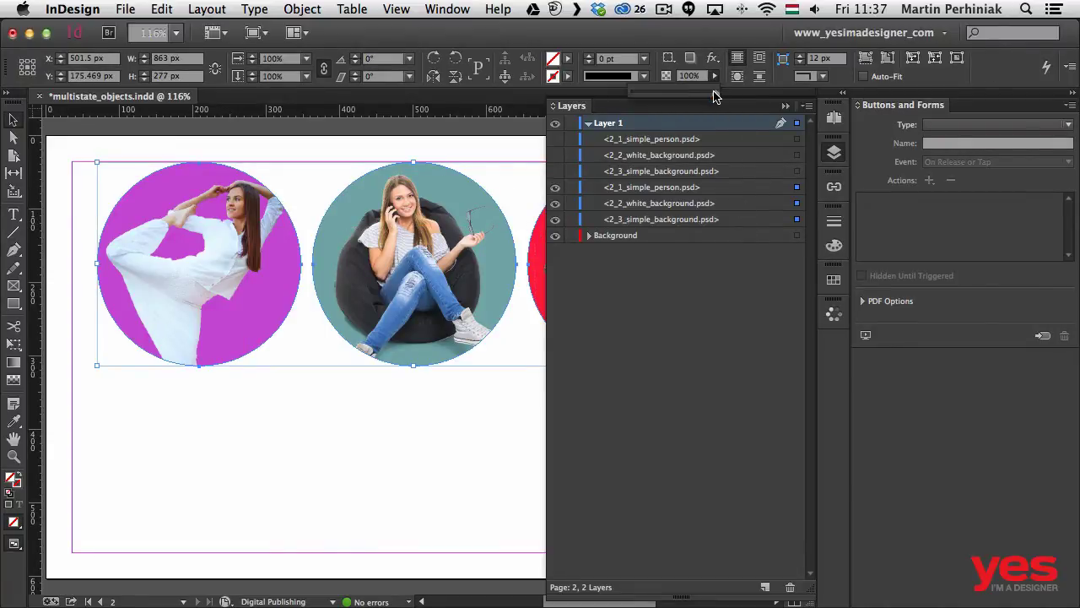
left_click(687, 75)
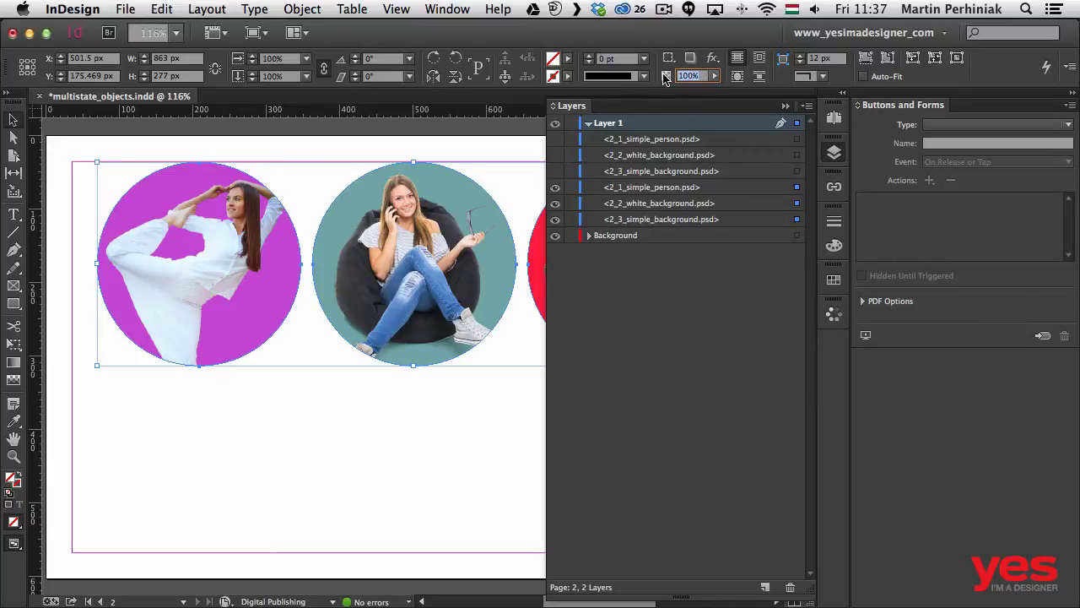
type("40")
key("Return")
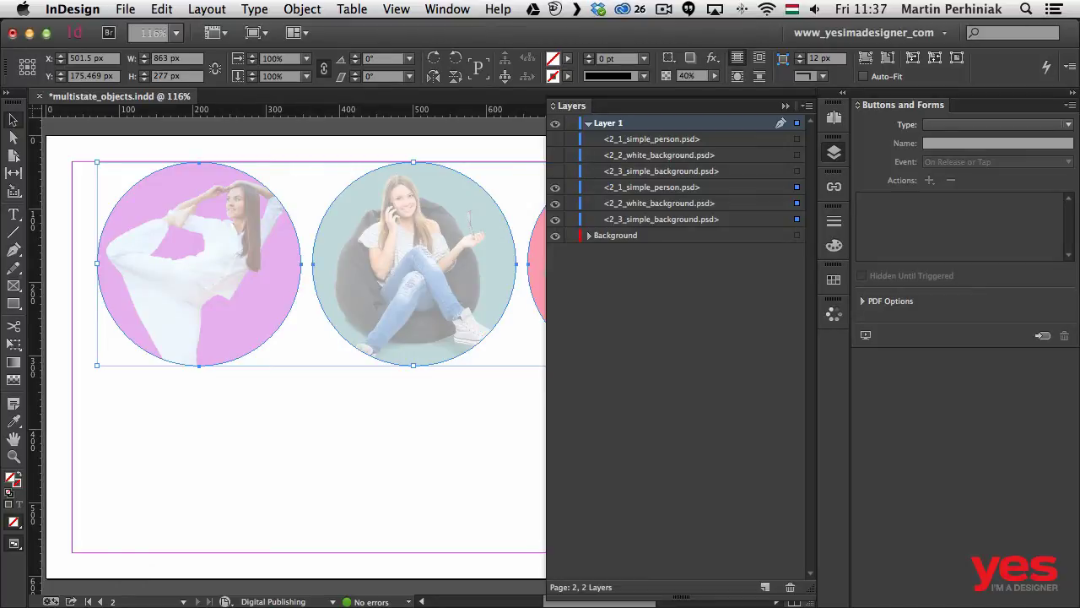
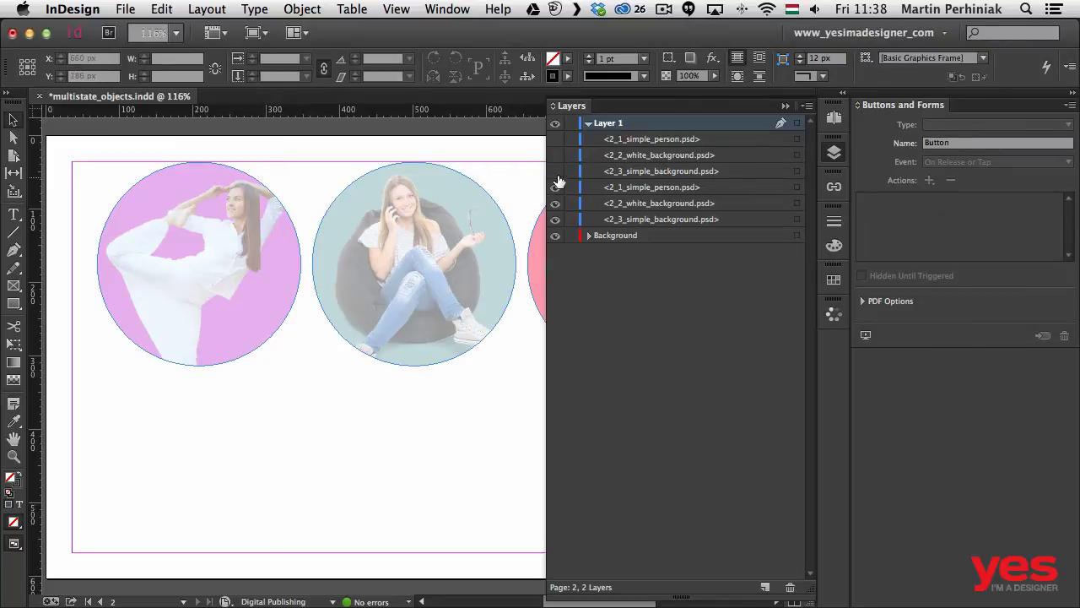
Make the upper set of three images visible again and select all three of them
left_click_drag(556, 170, 555, 138)
left_click(228, 239)
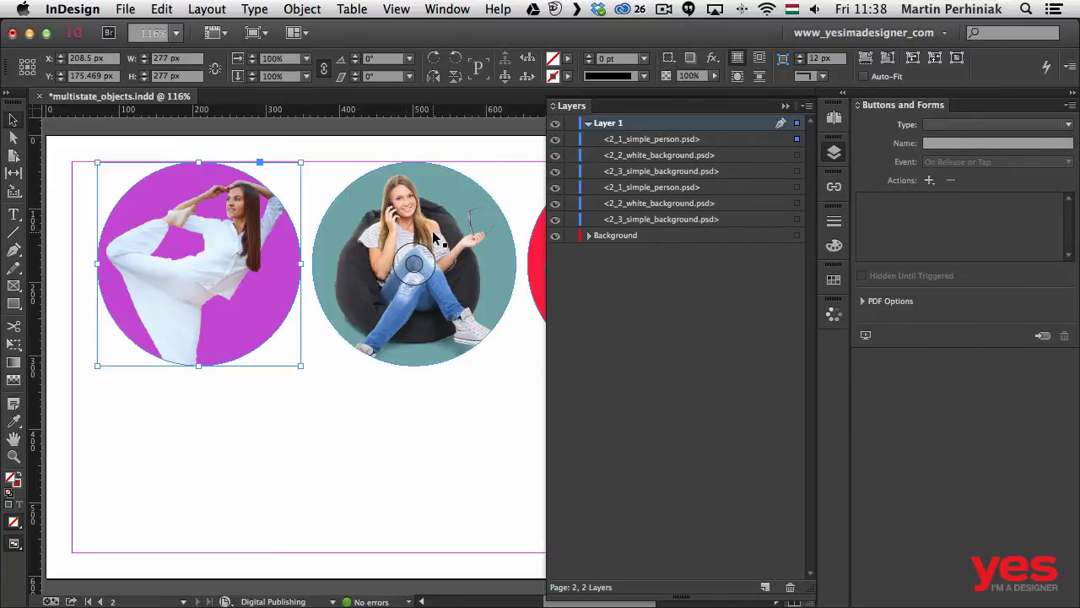
left_click(440, 219, "shift")
left_click(541, 244, "shift")
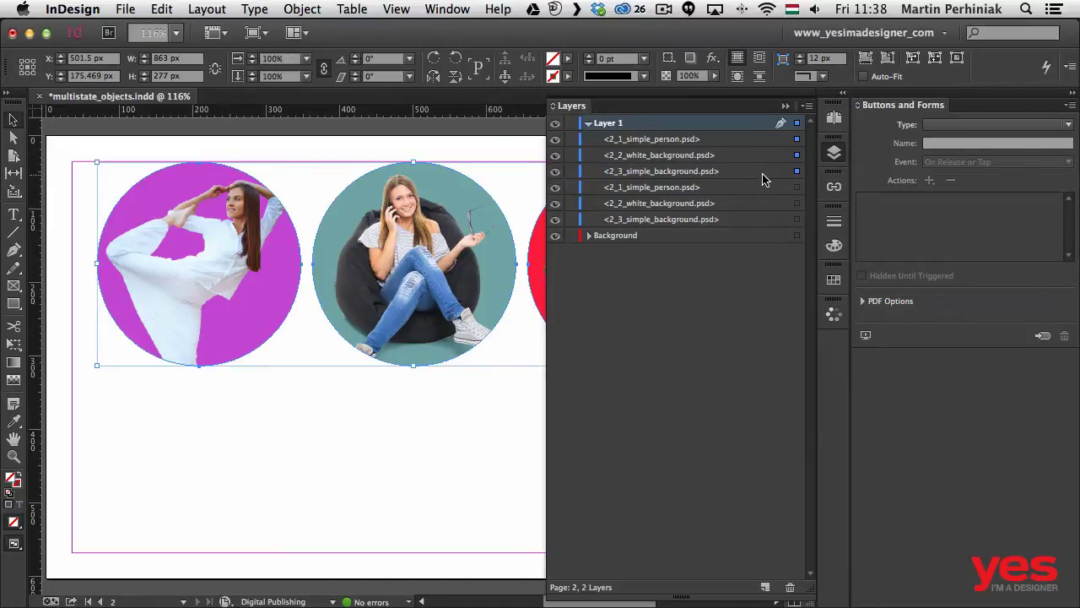
Convert the upper purple image to a button
left_click(246, 214)
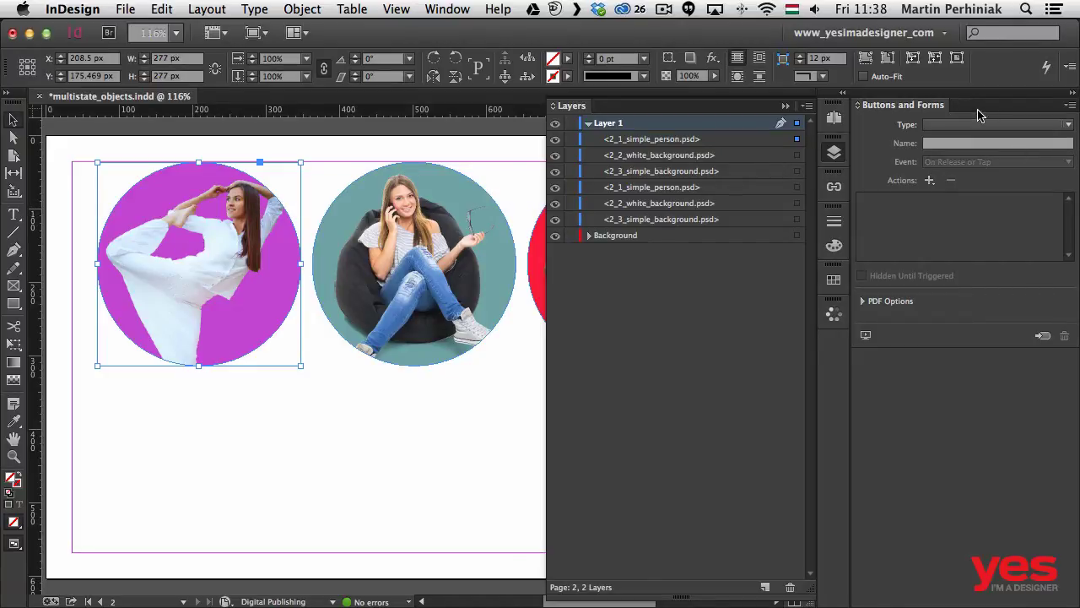
left_click(1018, 125)
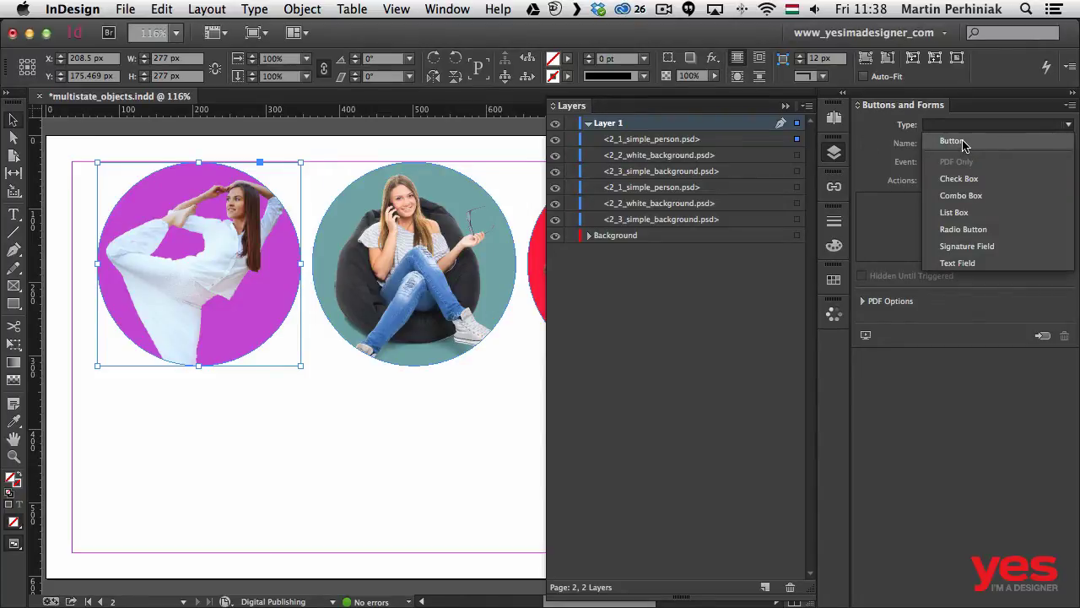
left_click(879, 136)
left_click(432, 6)
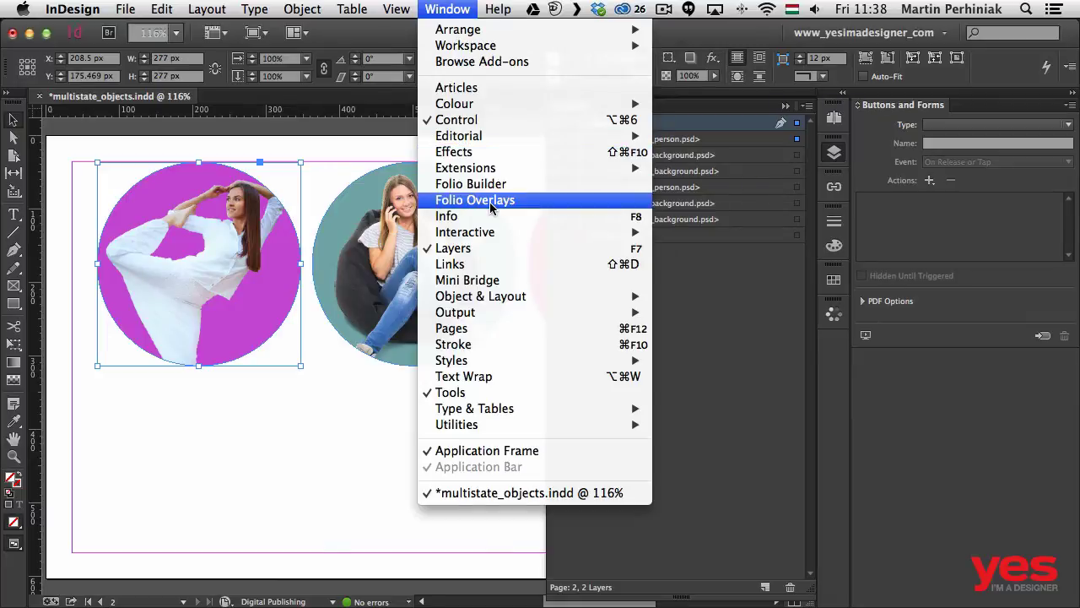
mouse_move(470, 233)
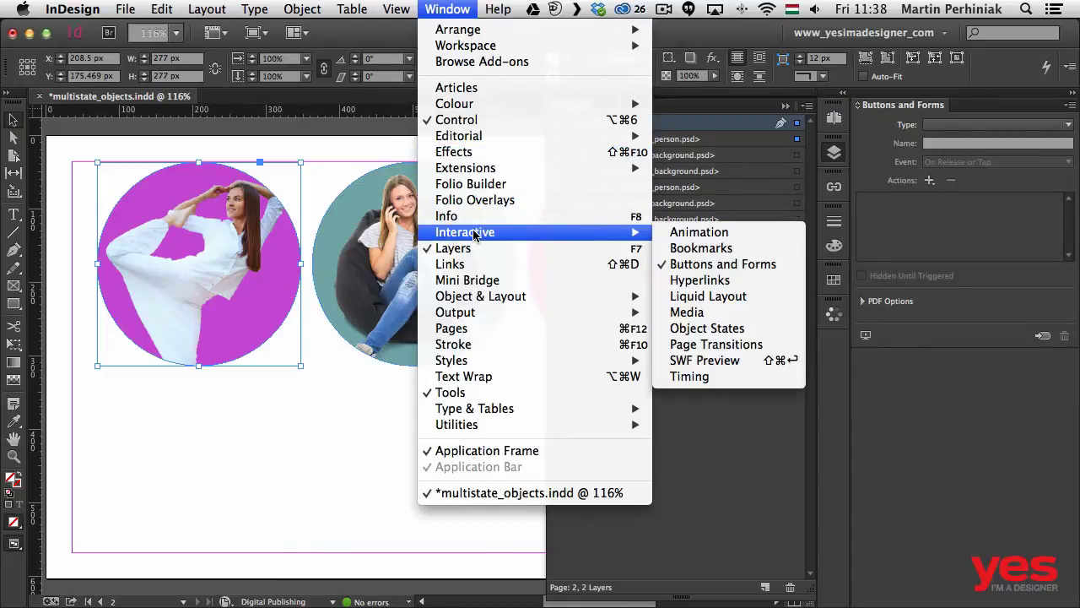
left_click(716, 267)
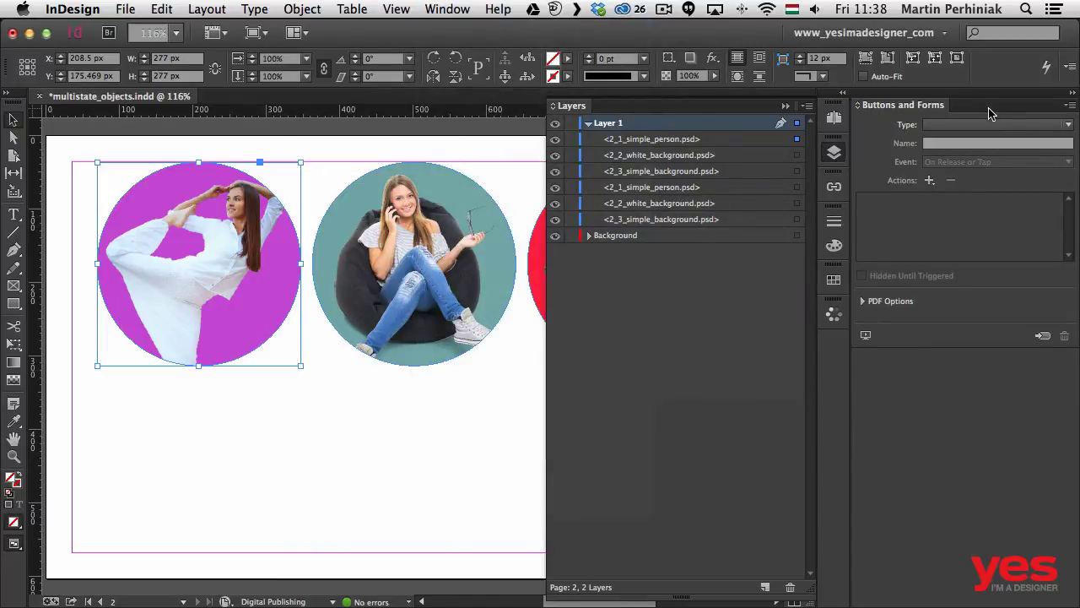
left_click(992, 125)
left_click(982, 141)
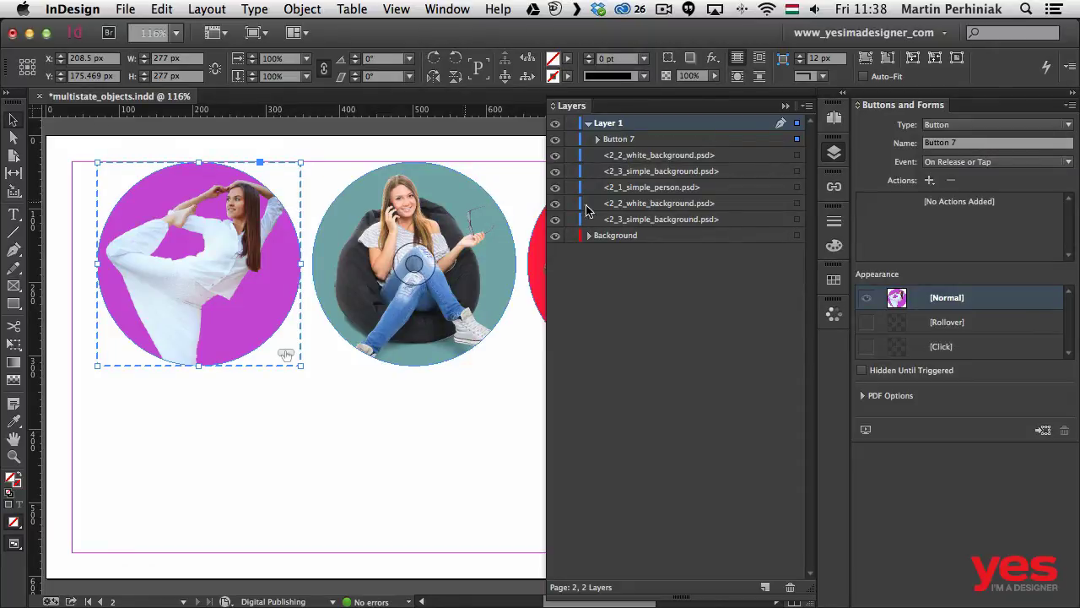
Rename the purple image's button as Image 1
left_click(959, 144)
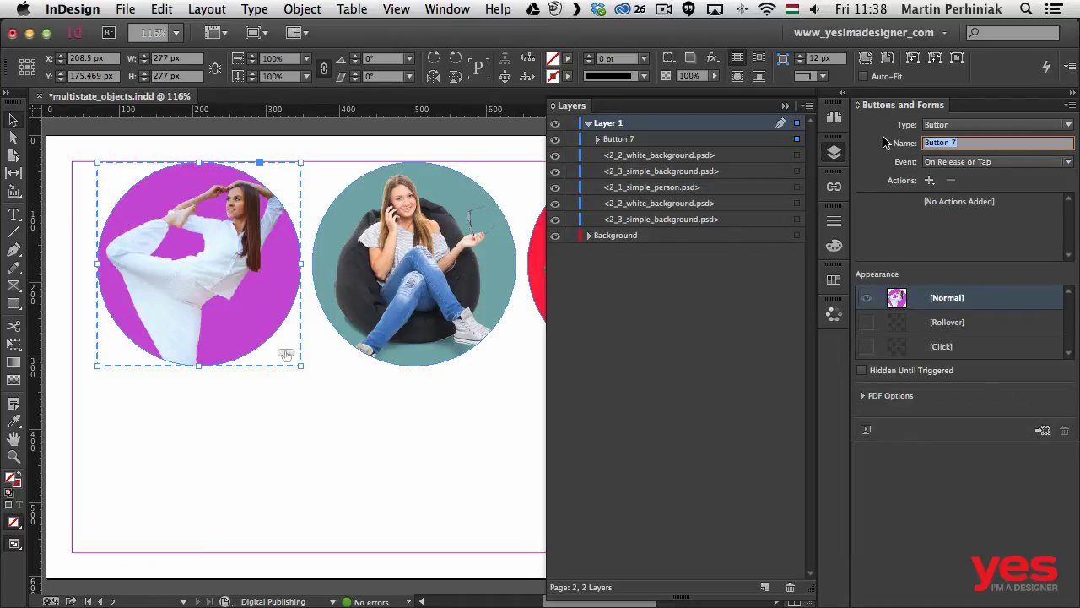
key("BackSpace")
type("Image 1")
key("Return")
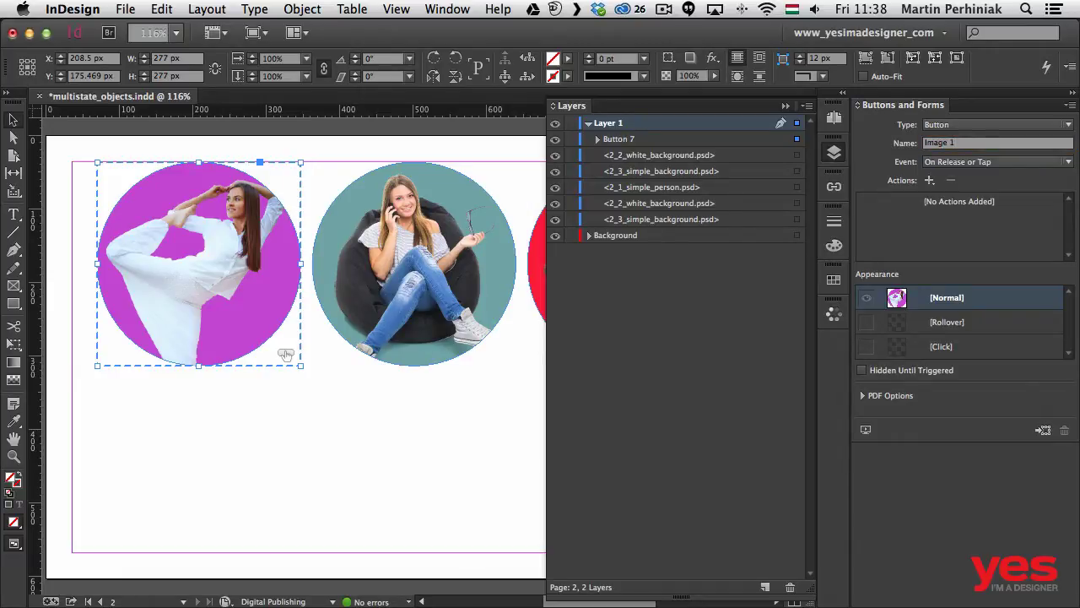
Convert the upper teal image to a button named Image 2
left_click(438, 199)
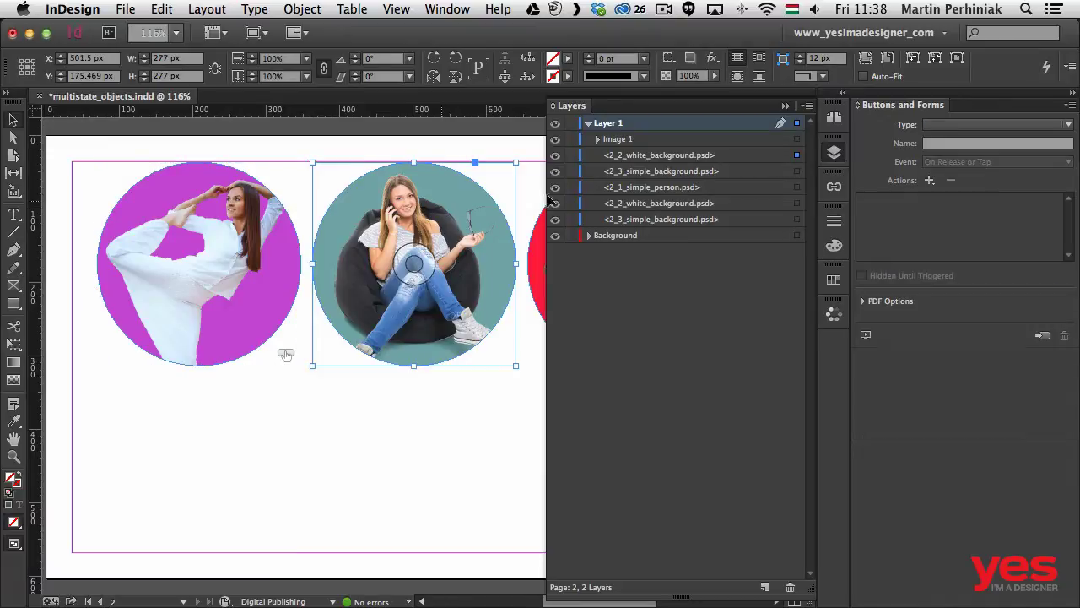
left_click(985, 124)
left_click(984, 137)
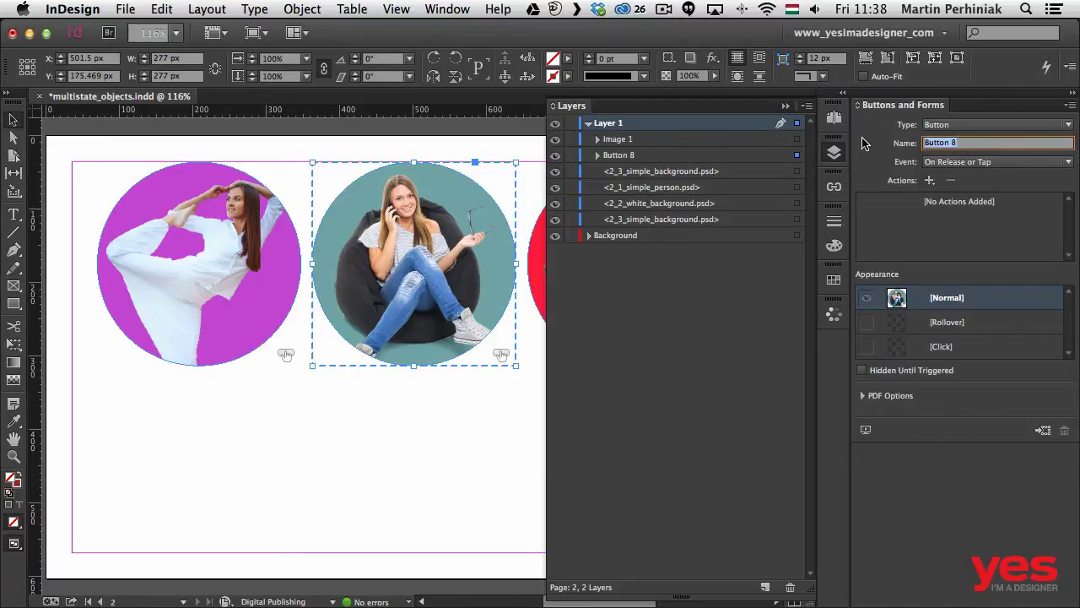
type("Image 2")
key("Return")
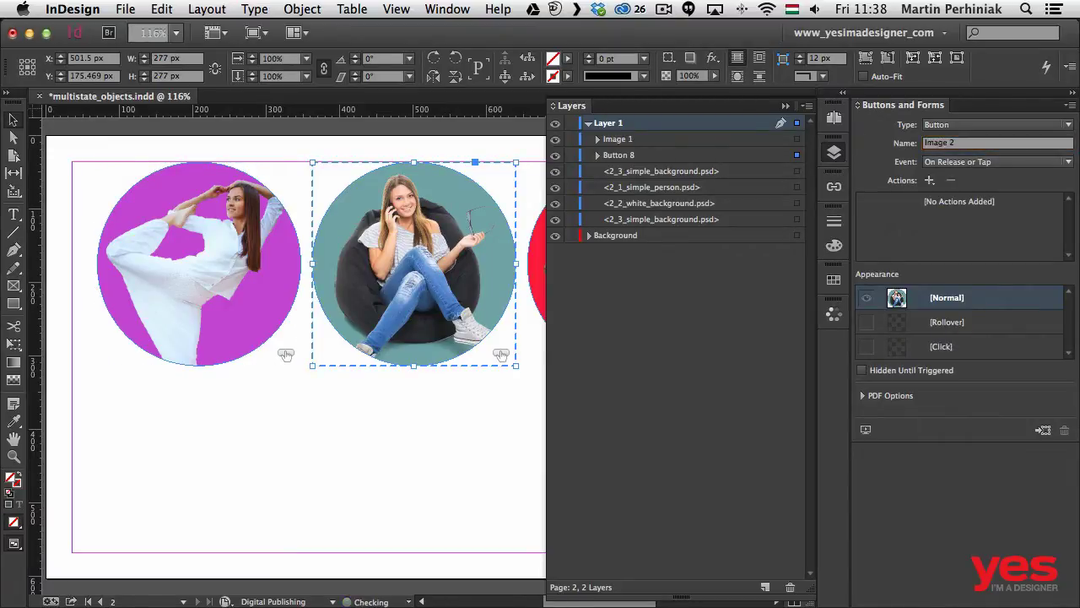
Collapse the Layers panel and convert the upper red image to a button named Image 3
left_click(532, 255)
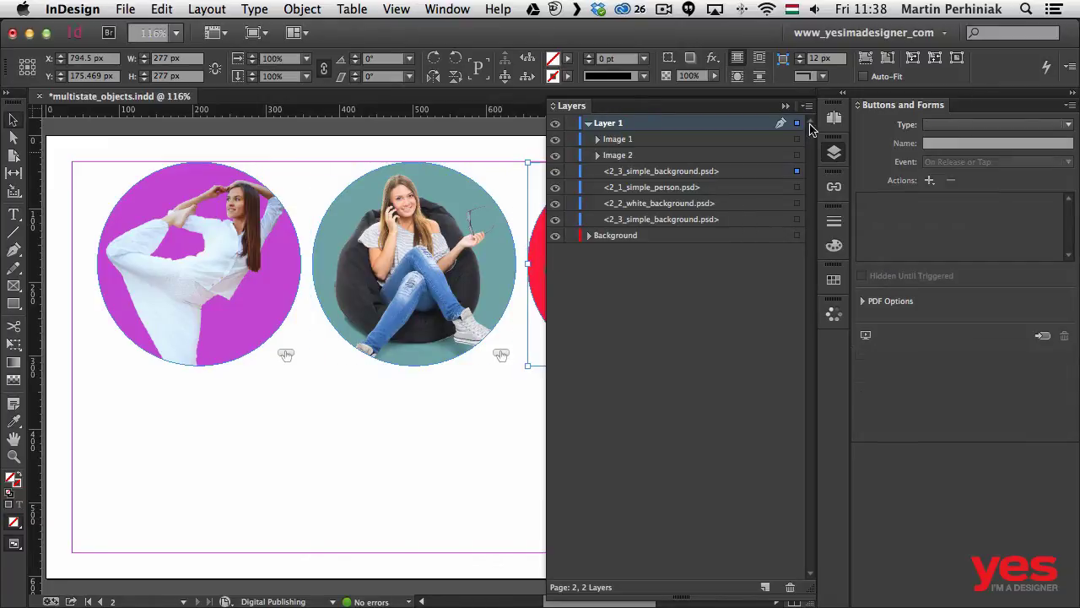
left_click(833, 157)
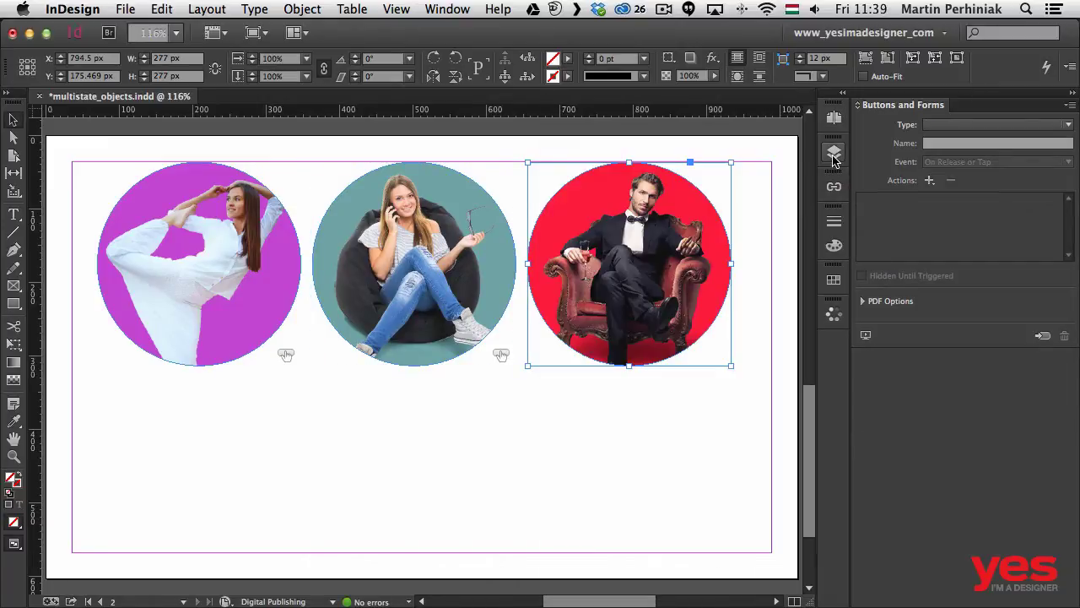
left_click(951, 128)
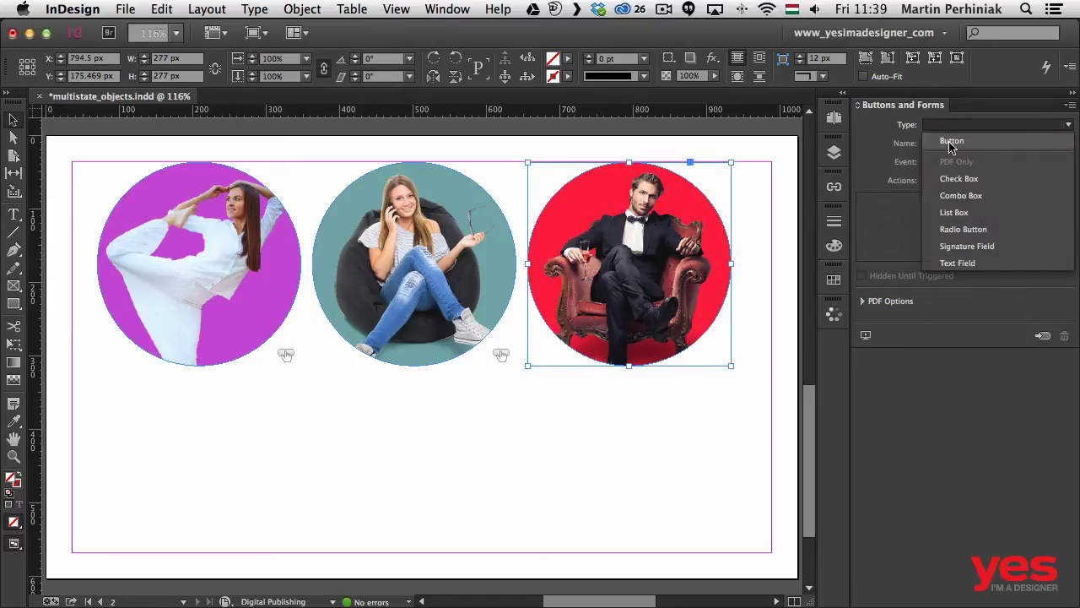
left_click(951, 143)
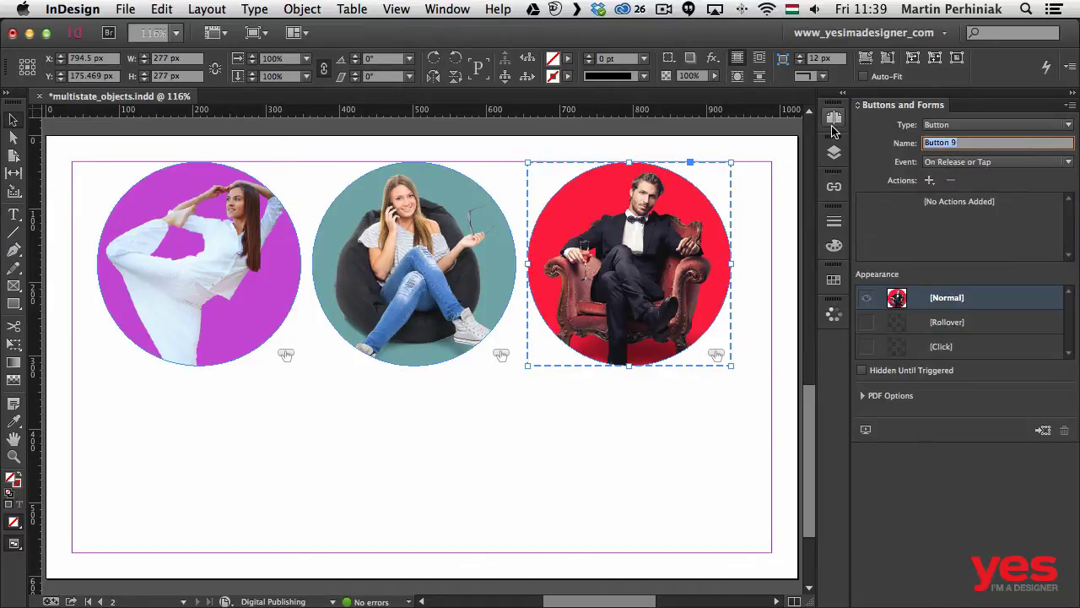
type("Iage")
key("Return")
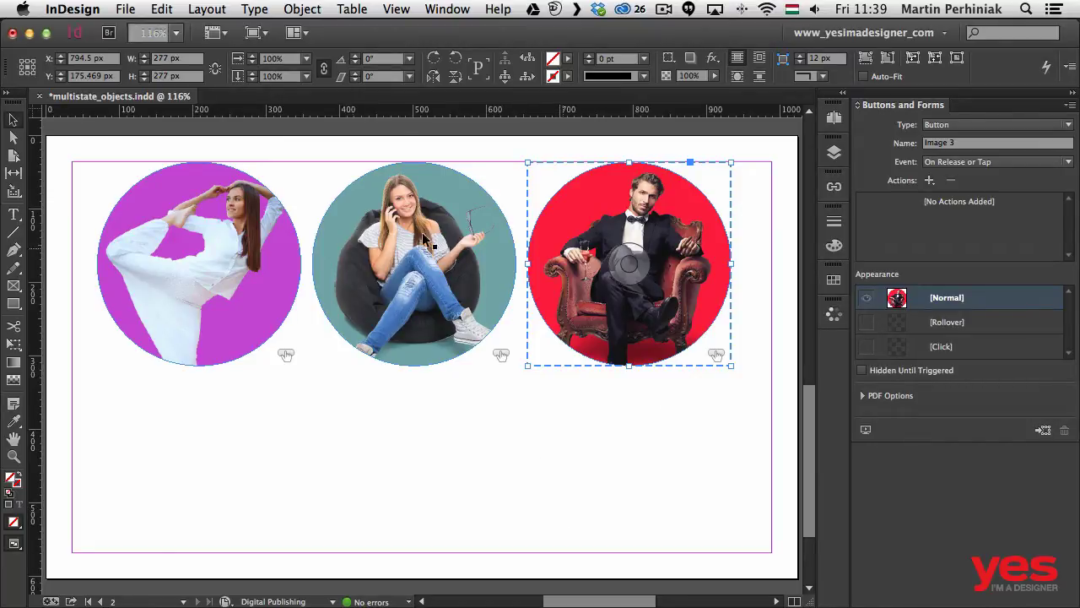
Give the Image 1 button a Show/Hide Buttons and Forms action that hides Image 2 and Image 3
left_click(207, 211)
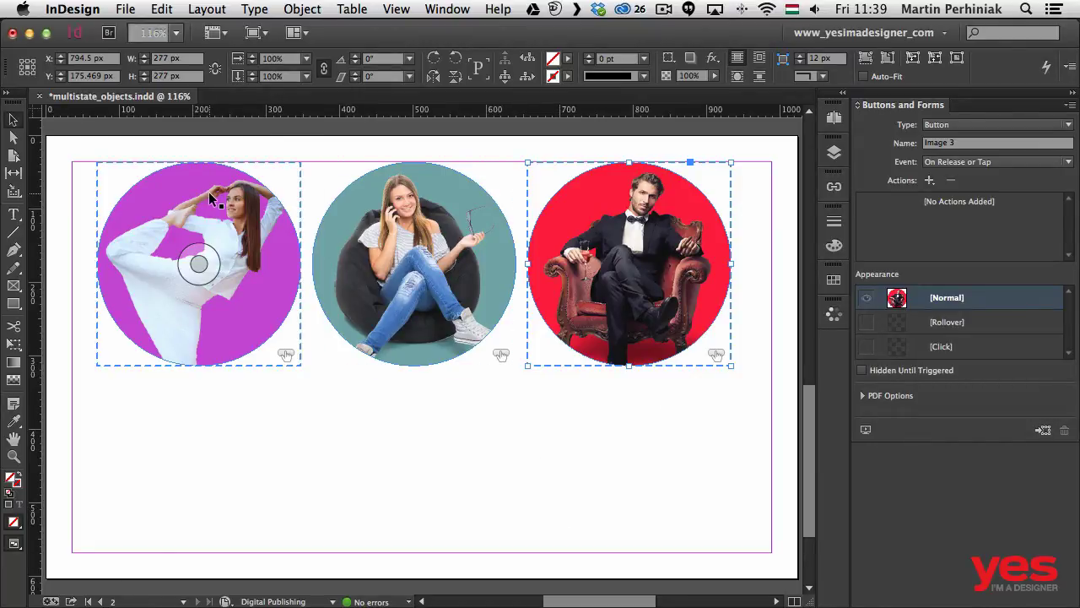
left_click(929, 179)
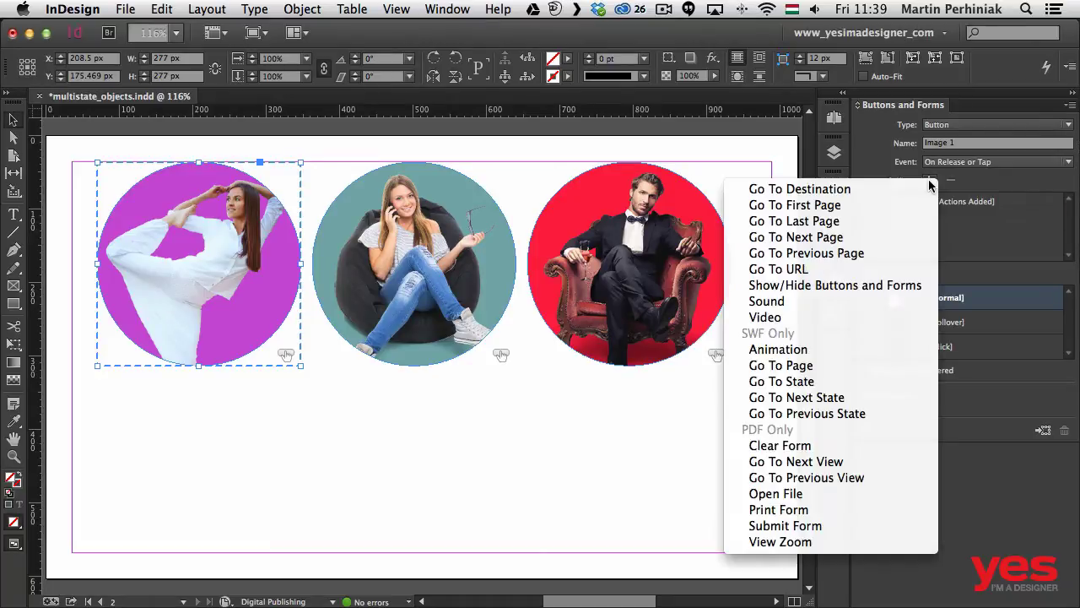
left_click(836, 286)
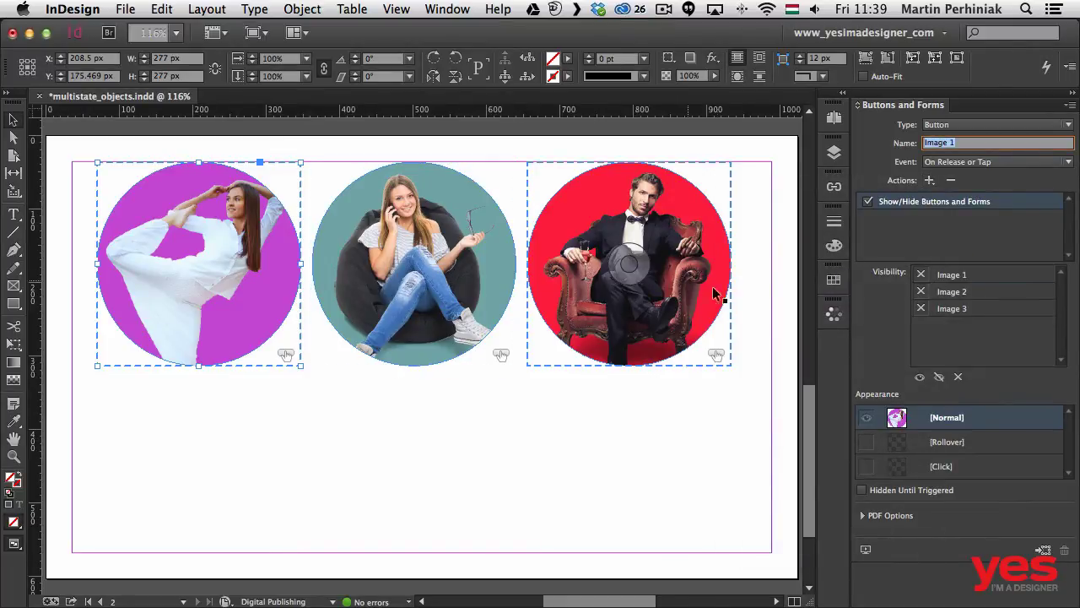
left_click(921, 291)
left_click(922, 309)
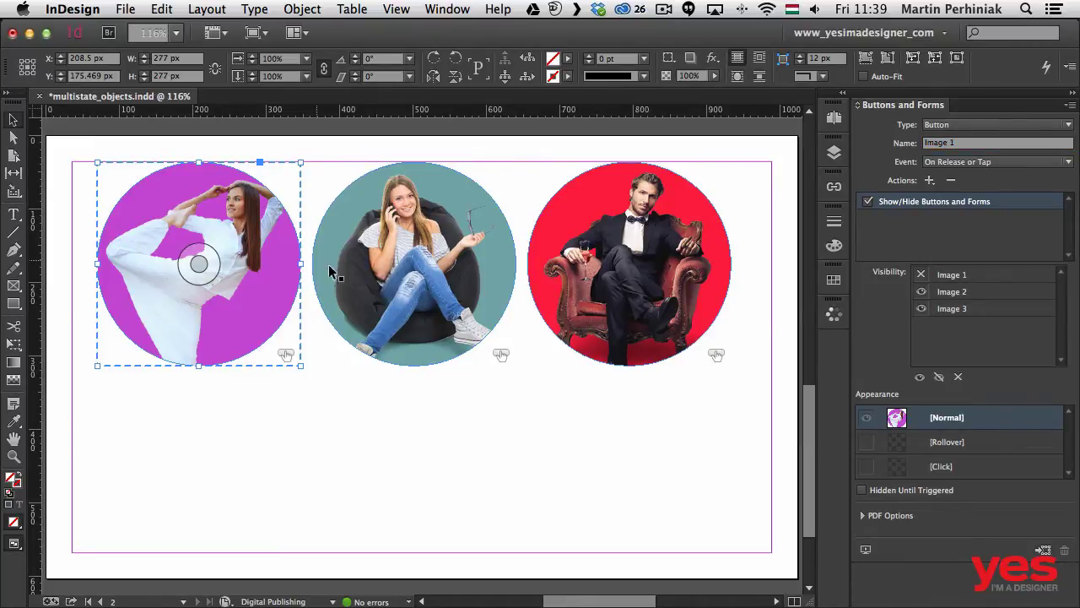
left_click(920, 291)
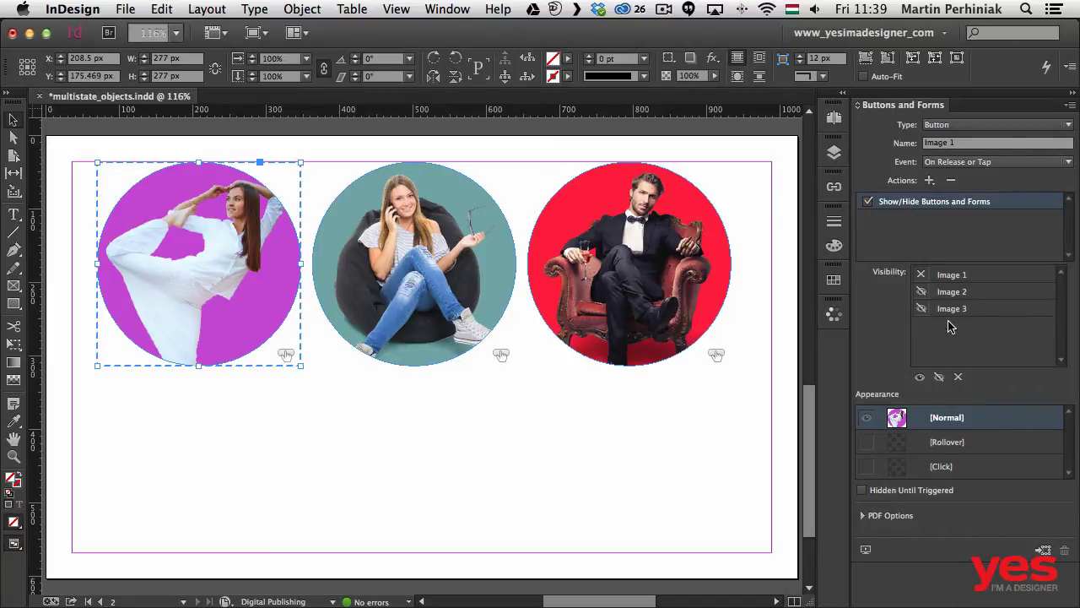
Cycle Image 2's visibility setting in the Image 1 button's Show/Hide Buttons and Forms action through its options
left_click(922, 292)
left_click(923, 293)
left_click(924, 294)
left_click(923, 292)
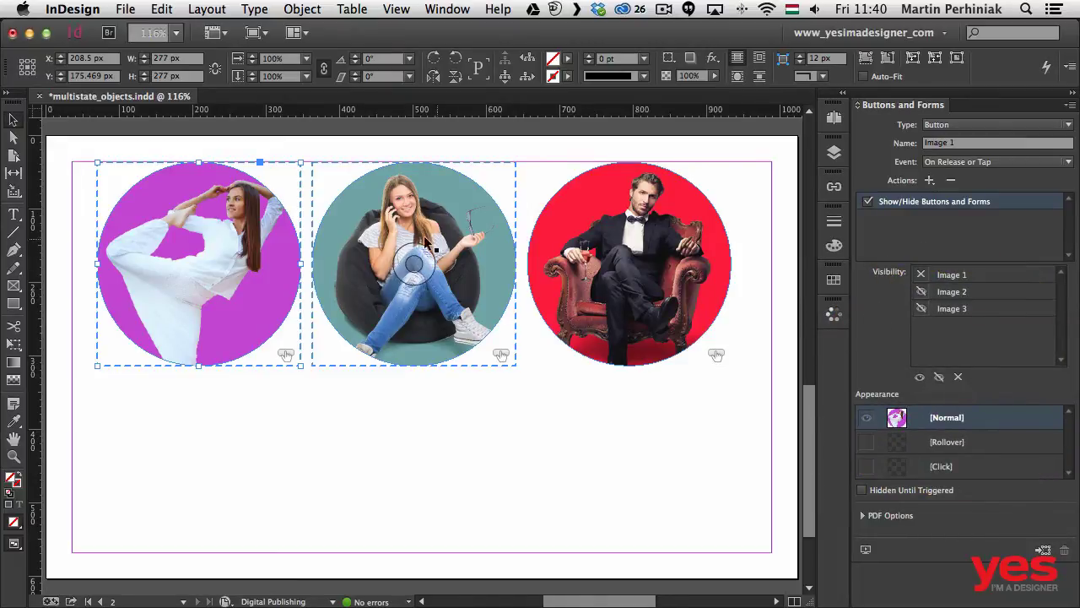
Give the Image 2 button a Show/Hide Buttons and Forms action that hides Image 1 and Image 3
left_click(460, 210)
left_click(930, 181)
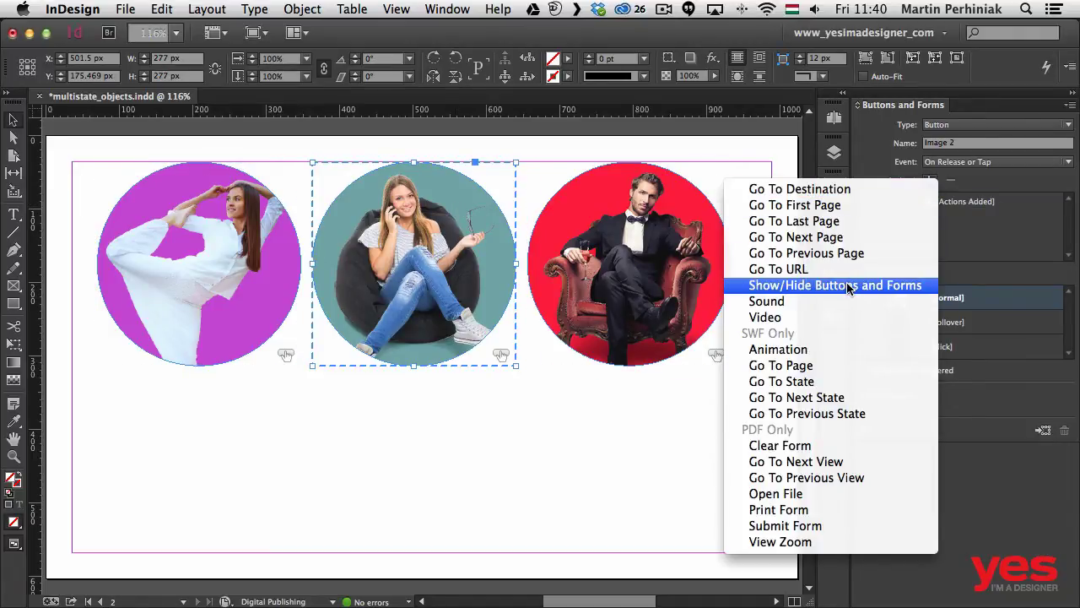
left_click(918, 285)
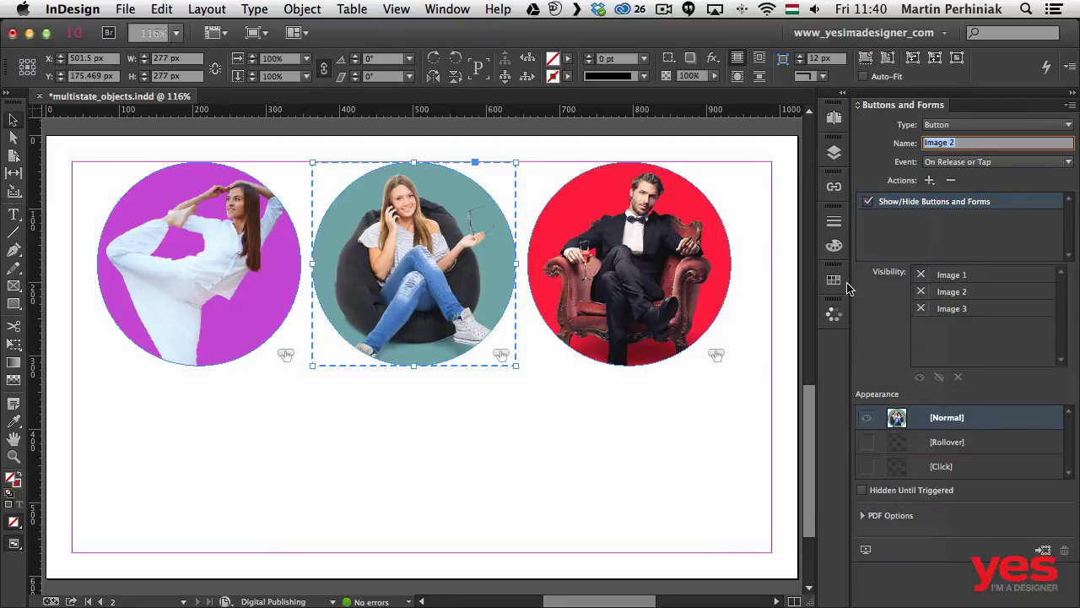
left_click(914, 276)
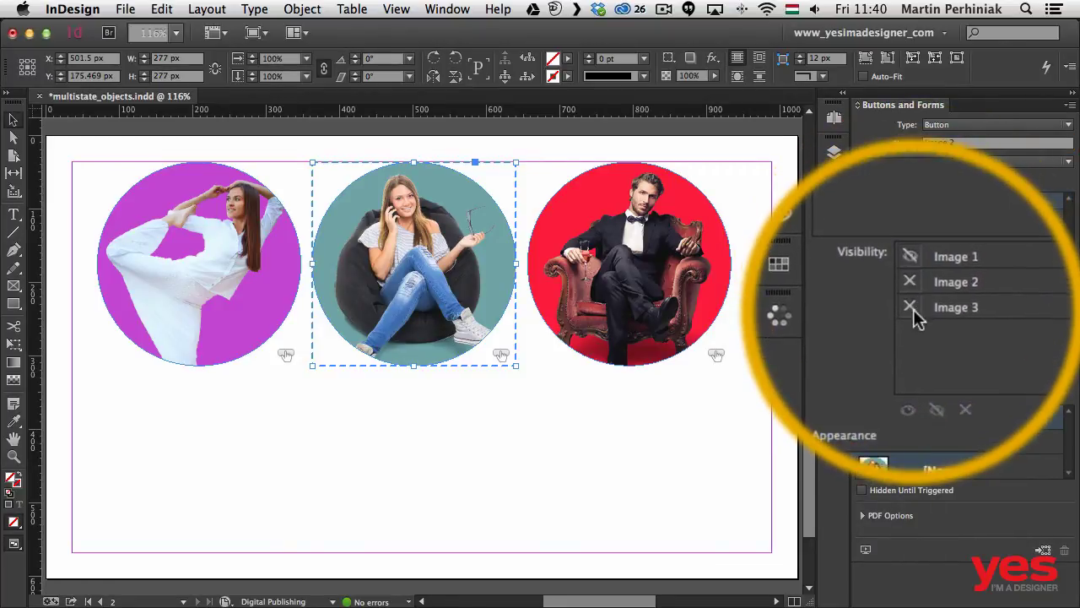
Give the Image 3 button a Show/Hide Buttons and Forms action that hides Image 1 and Image 2
left_click(692, 227)
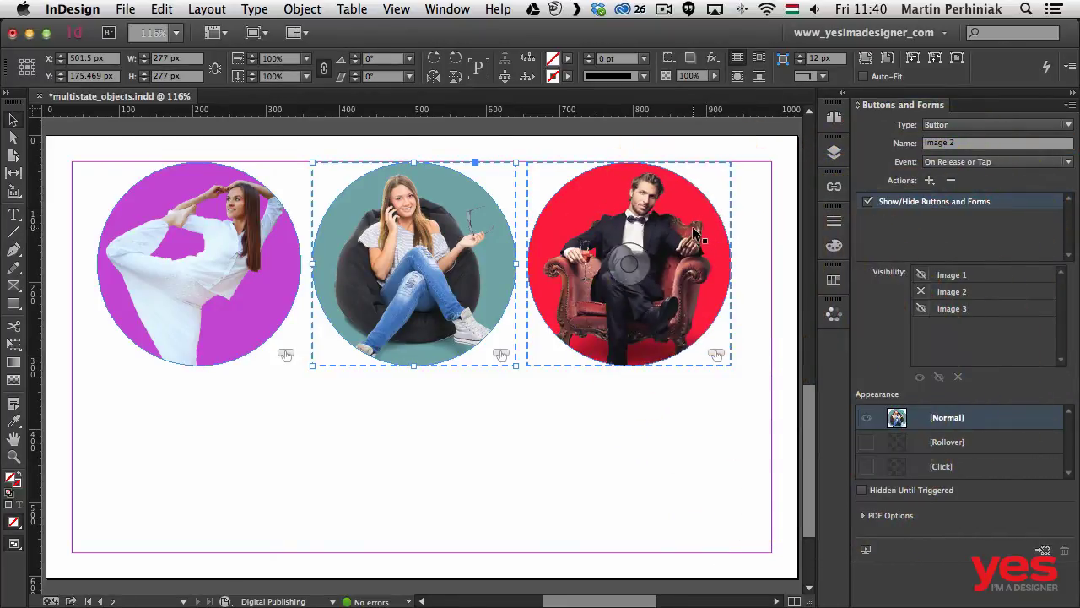
left_click(929, 180)
left_click(852, 286)
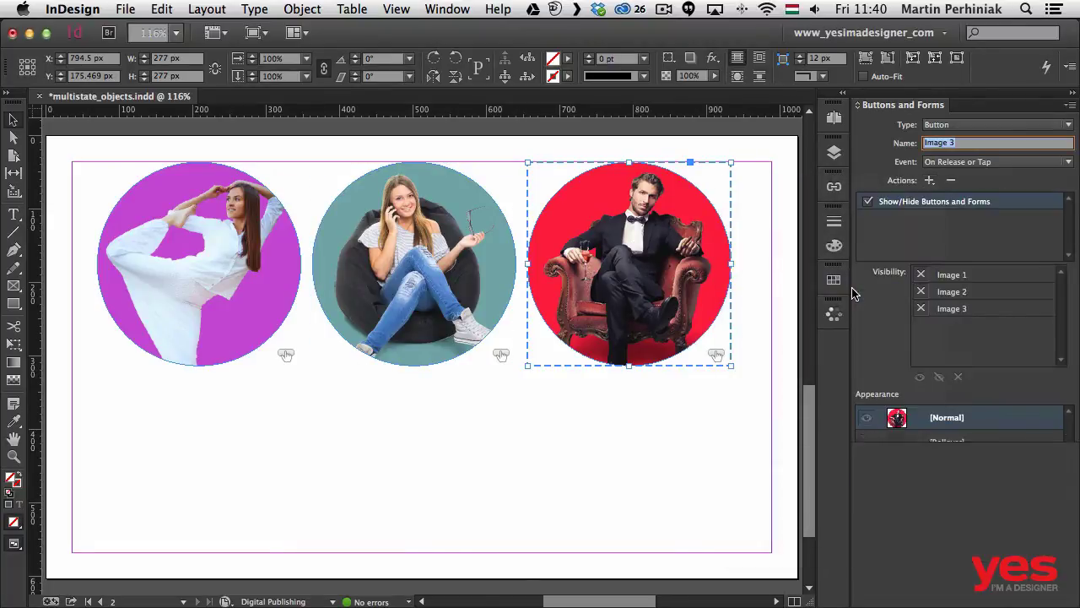
left_click(921, 275)
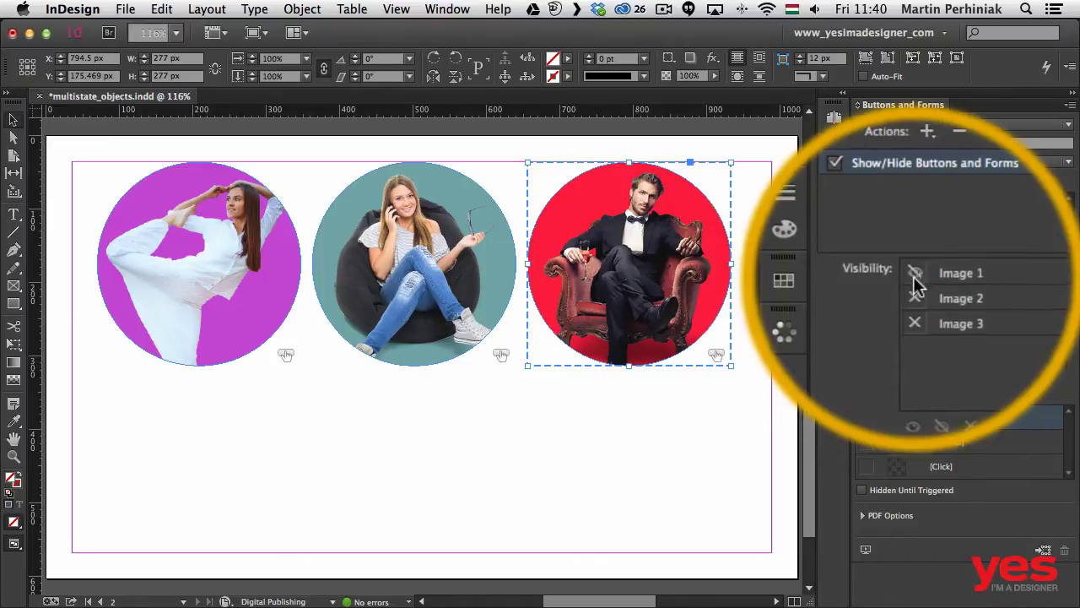
left_click(915, 295)
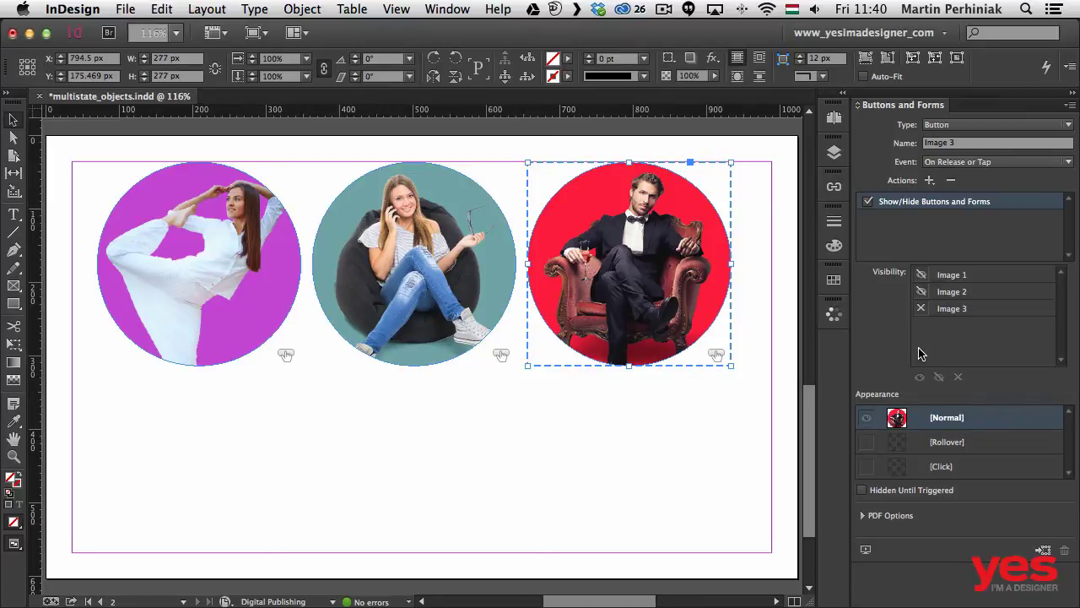
Preview the page as SWF and test all three image buttons, closing the preview when finished
left_click(866, 550)
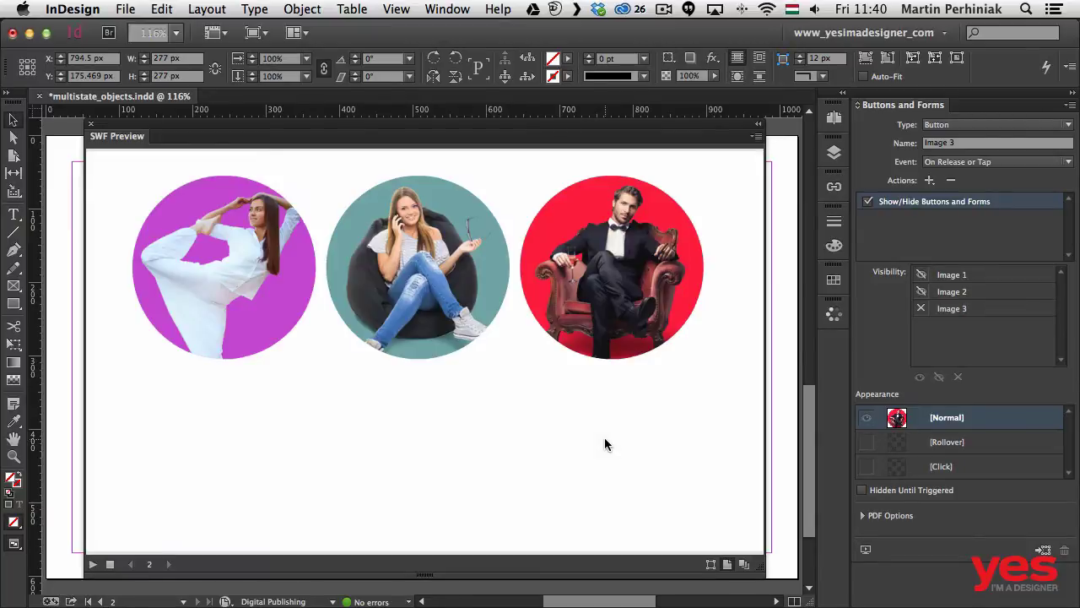
left_click(283, 290)
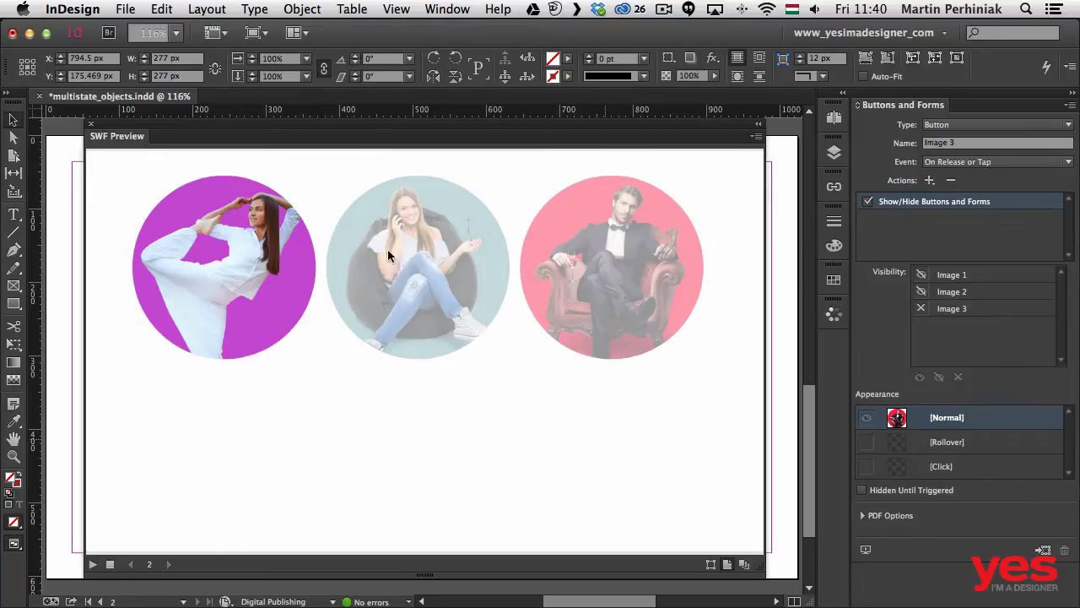
left_click(595, 244)
left_click(439, 302)
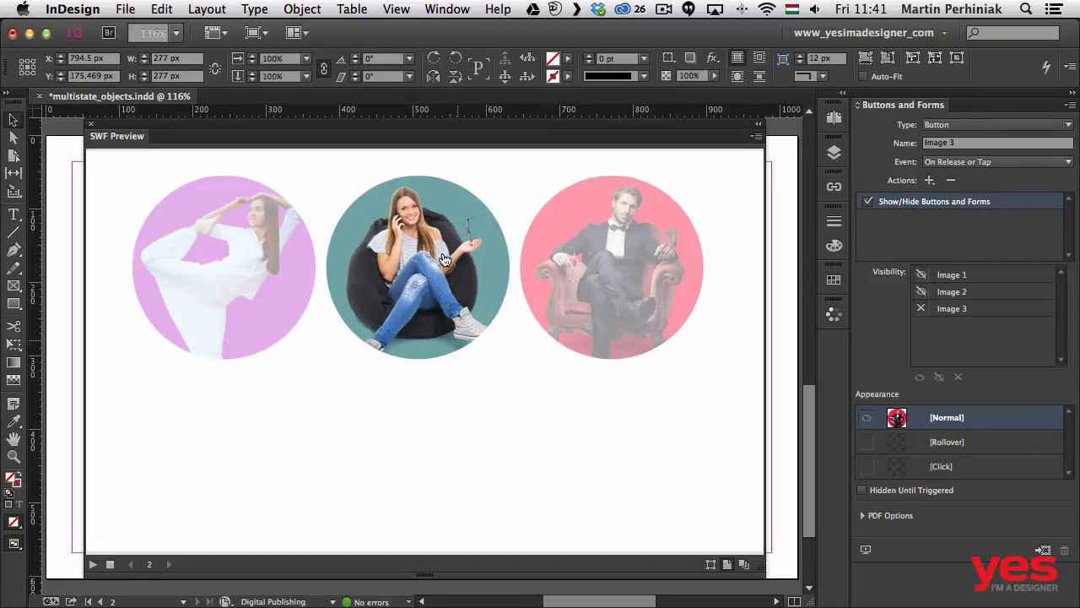
left_click(90, 123)
Draw an empty text frame of about 260 by 218 px below the purple image
left_click(331, 437)
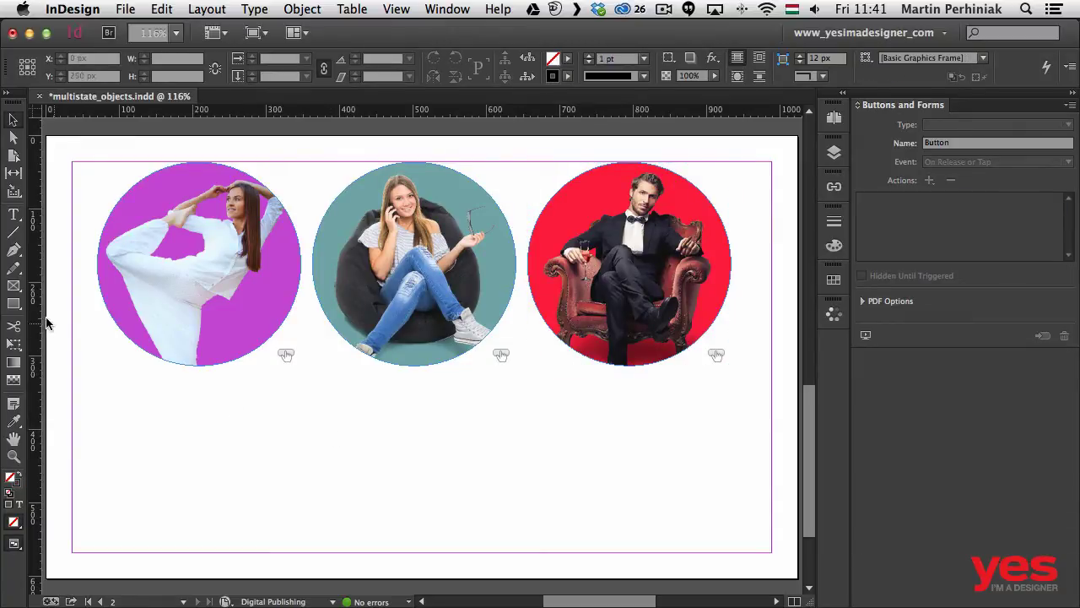
left_click(8, 216)
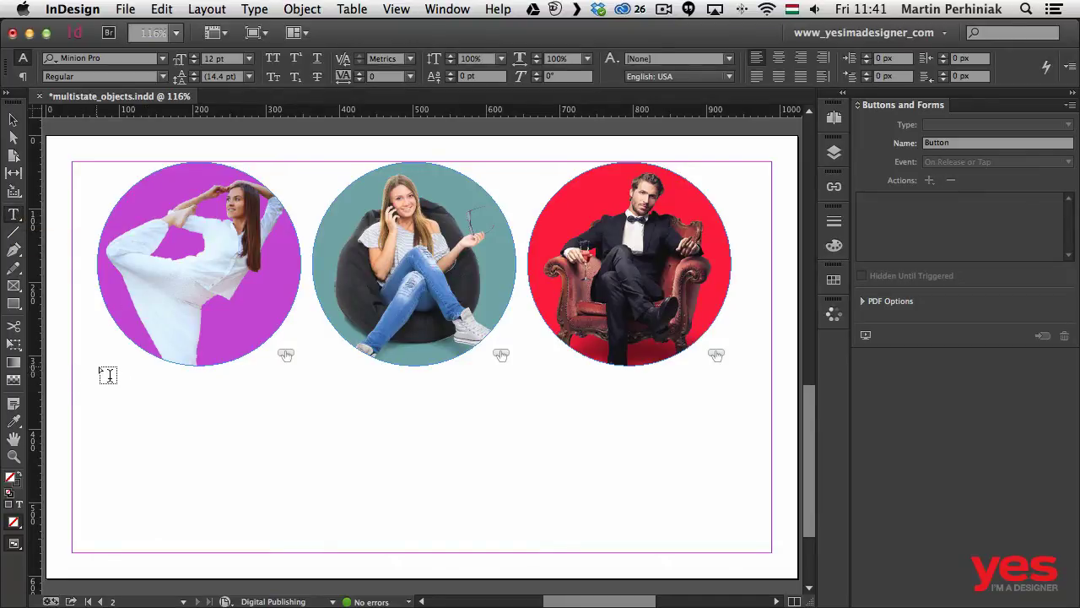
left_click_drag(97, 366, 289, 536)
key("Escape")
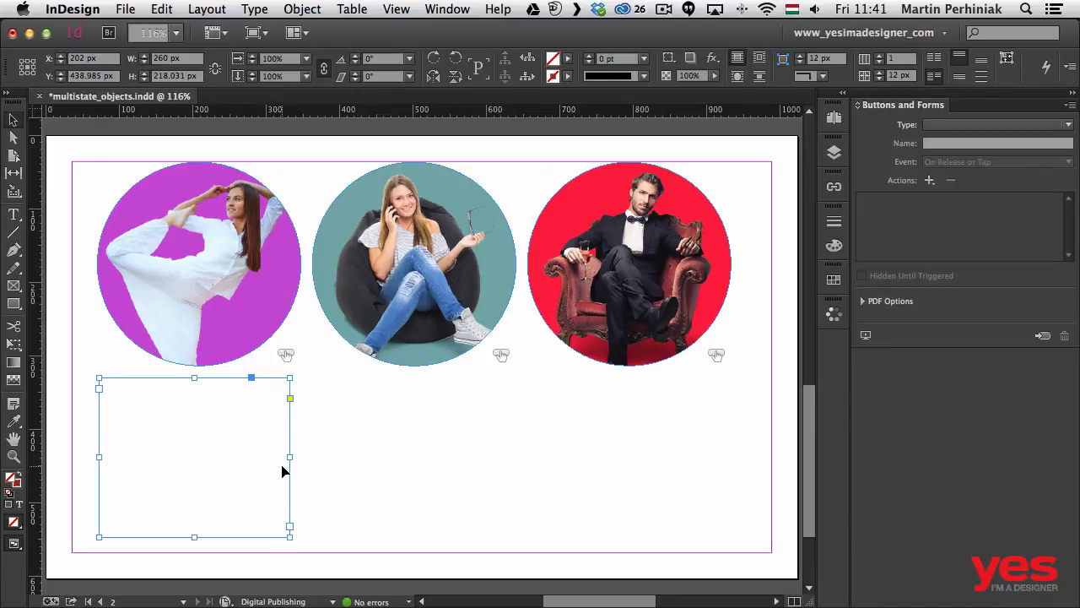
Open the Object States settings and convert the empty text frame into a two-state object
left_click(447, 8)
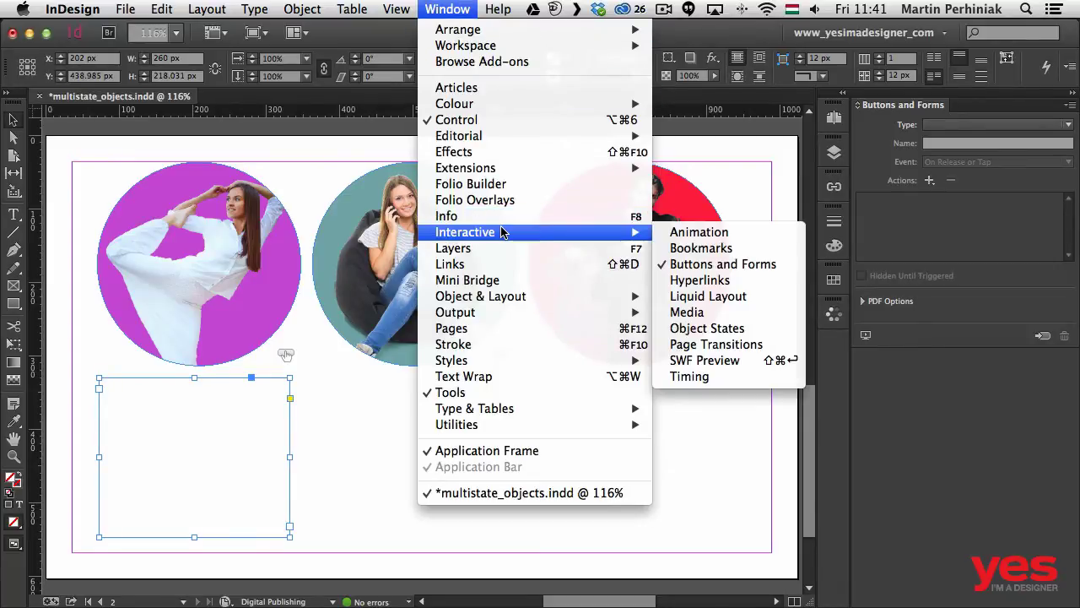
left_click(738, 329)
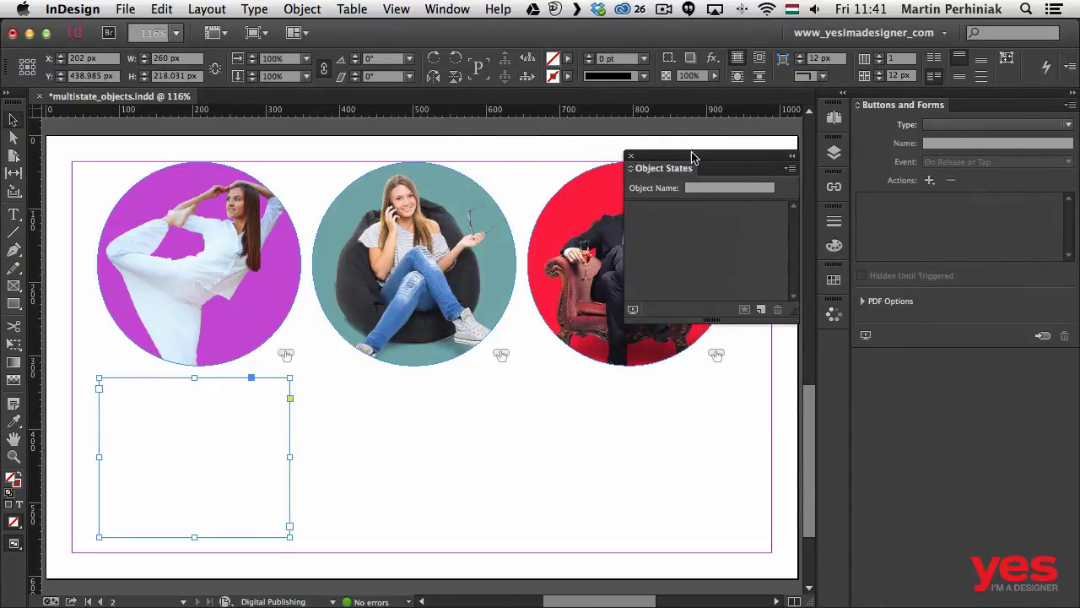
left_click_drag(682, 150, 671, 133)
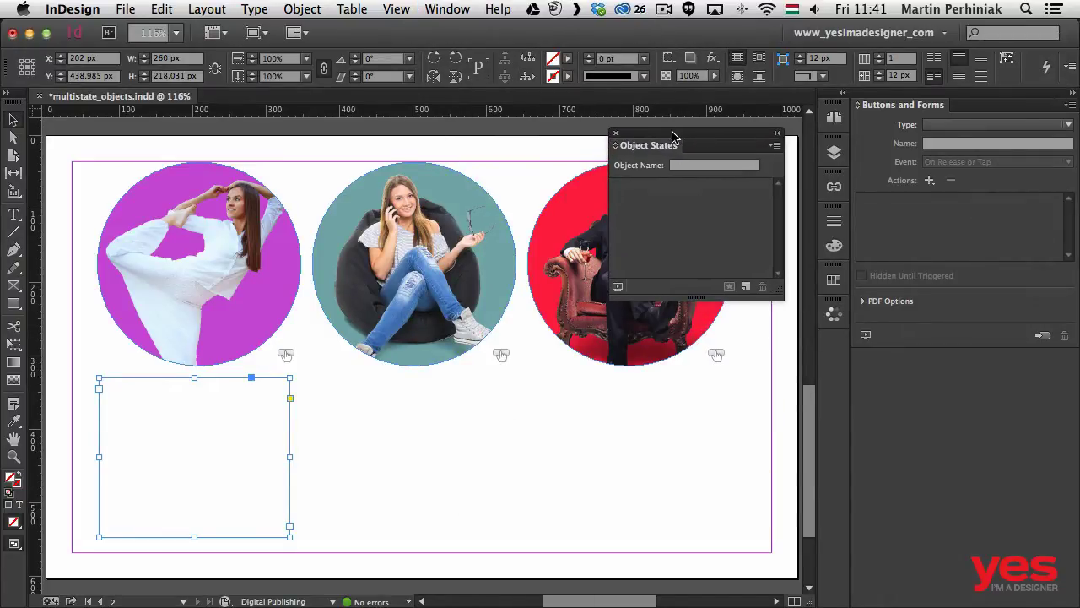
left_click(746, 288)
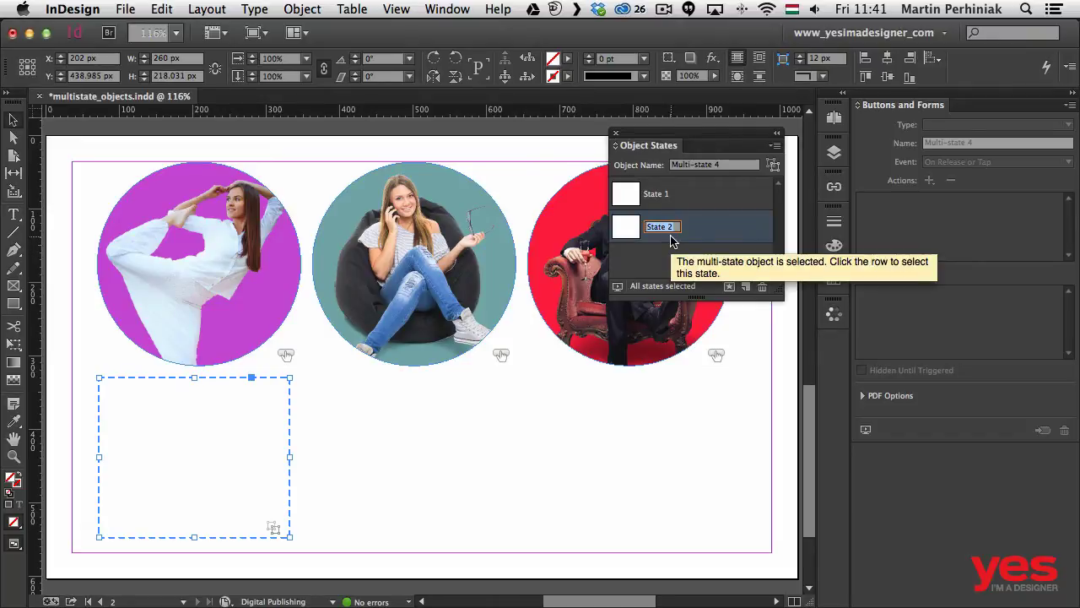
Fill the State 2 text frame with placeholder text and check State 1 and State 2 in turn
double_click(161, 402)
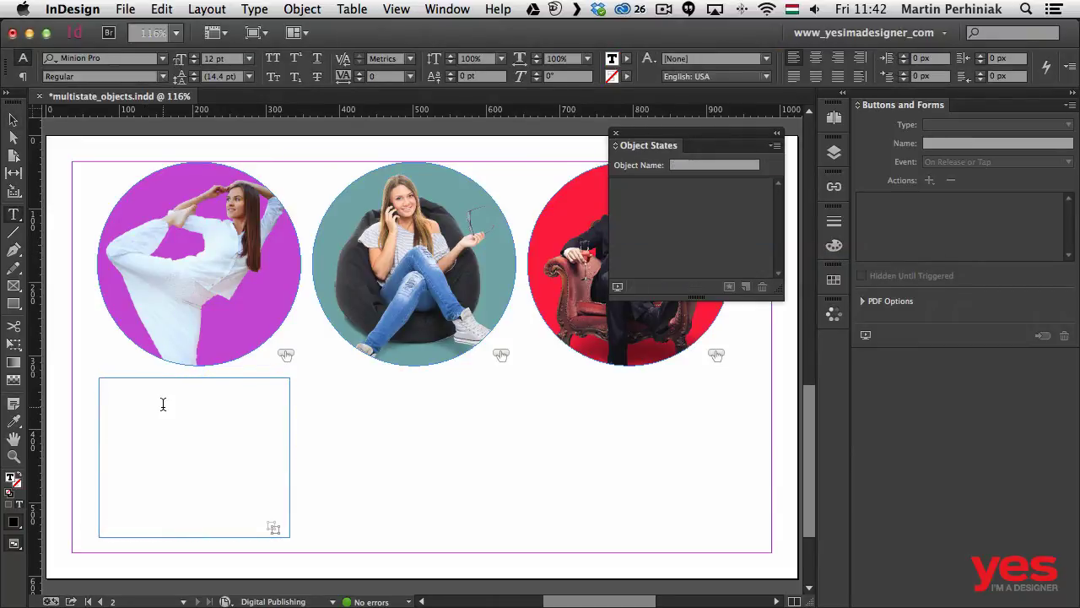
left_click(273, 9)
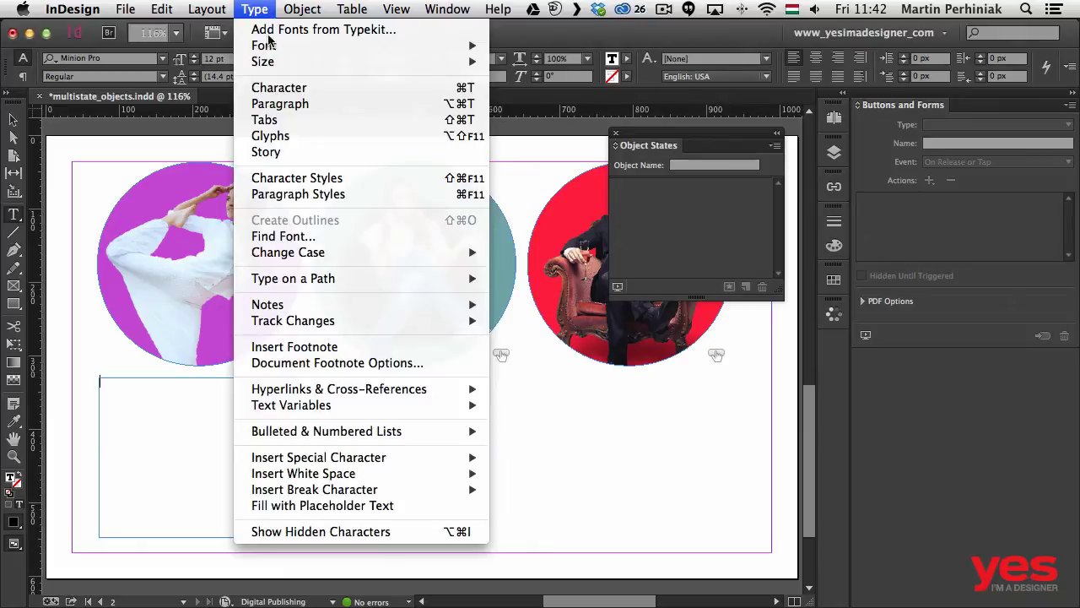
mouse_move(336, 434)
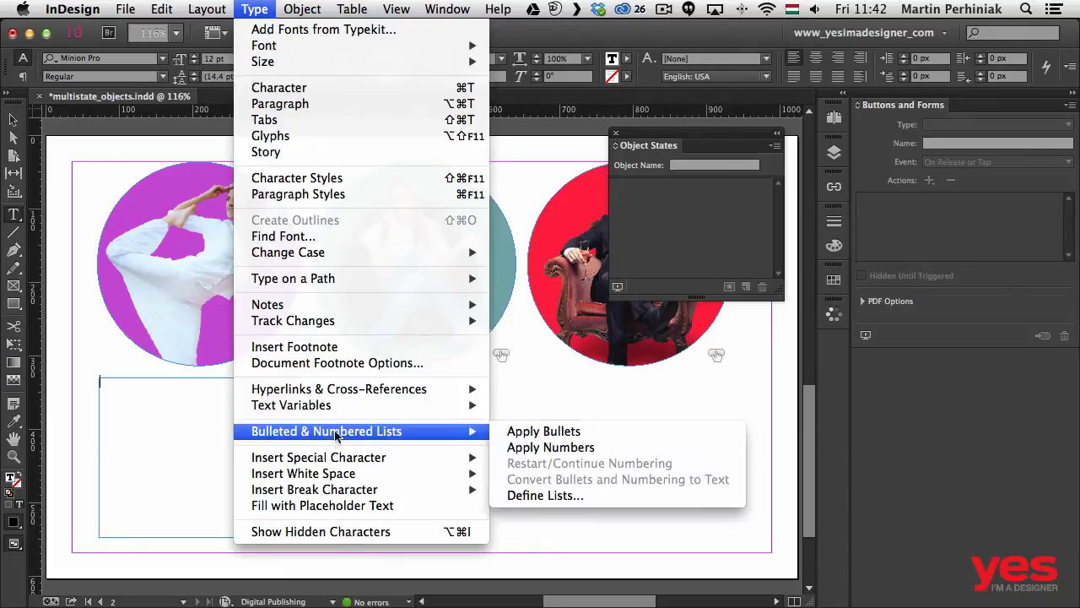
left_click(336, 506)
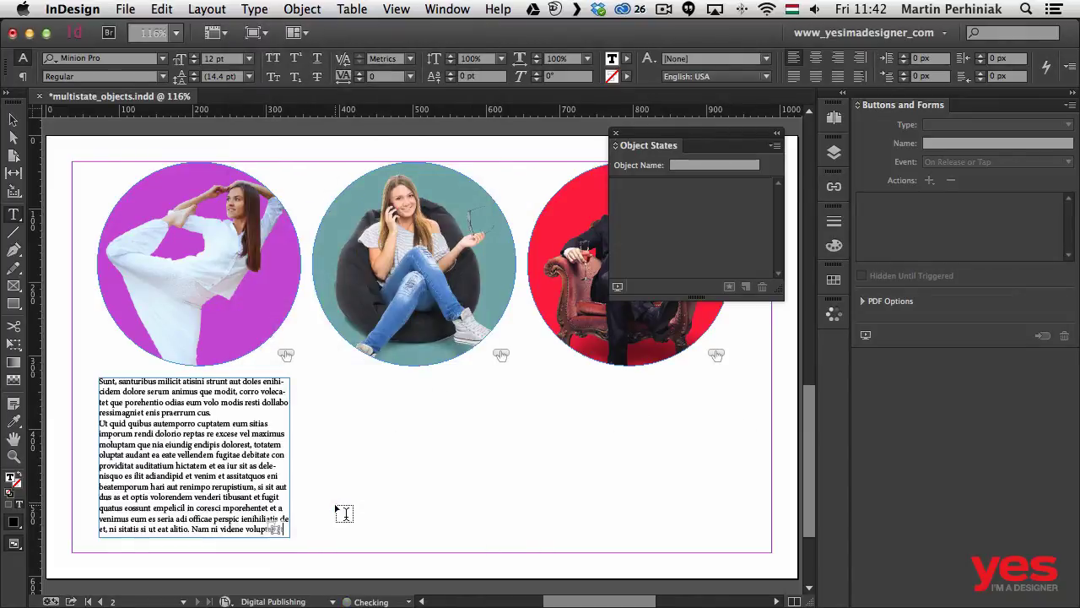
left_click(12, 122)
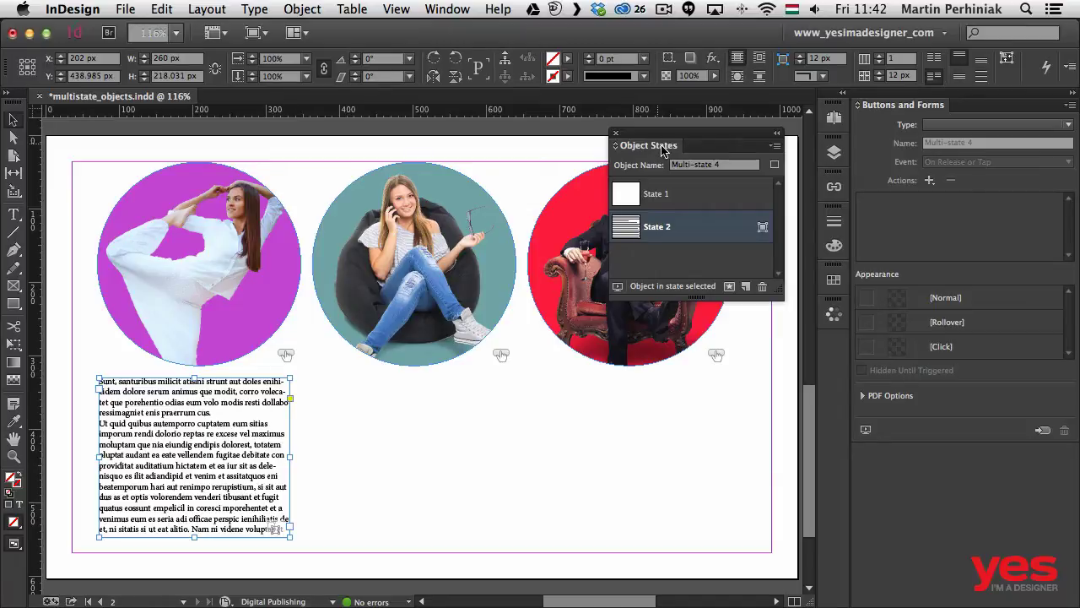
left_click(669, 194)
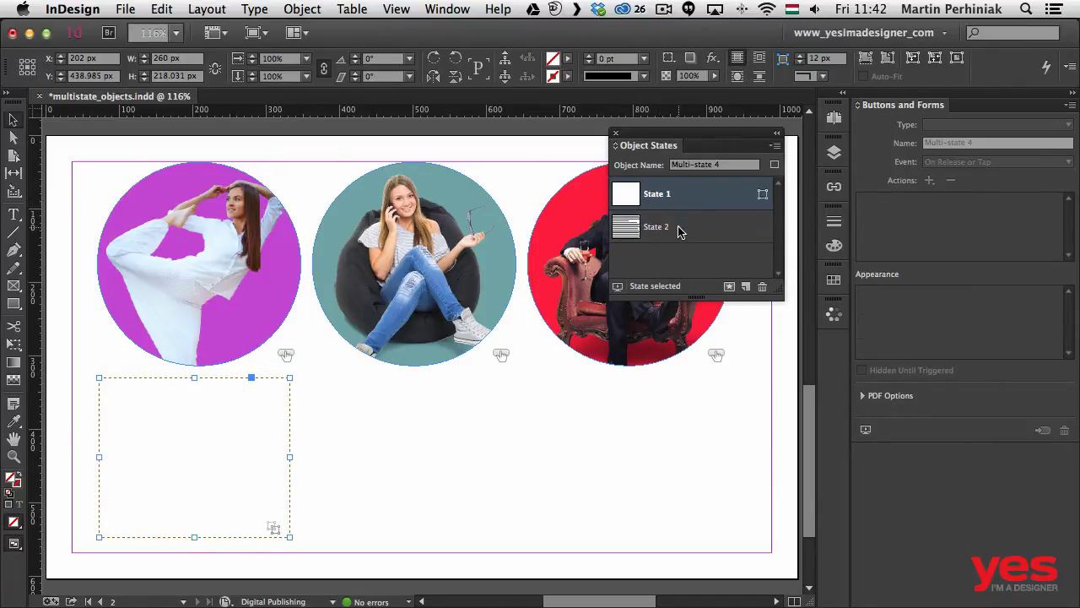
left_click(679, 230)
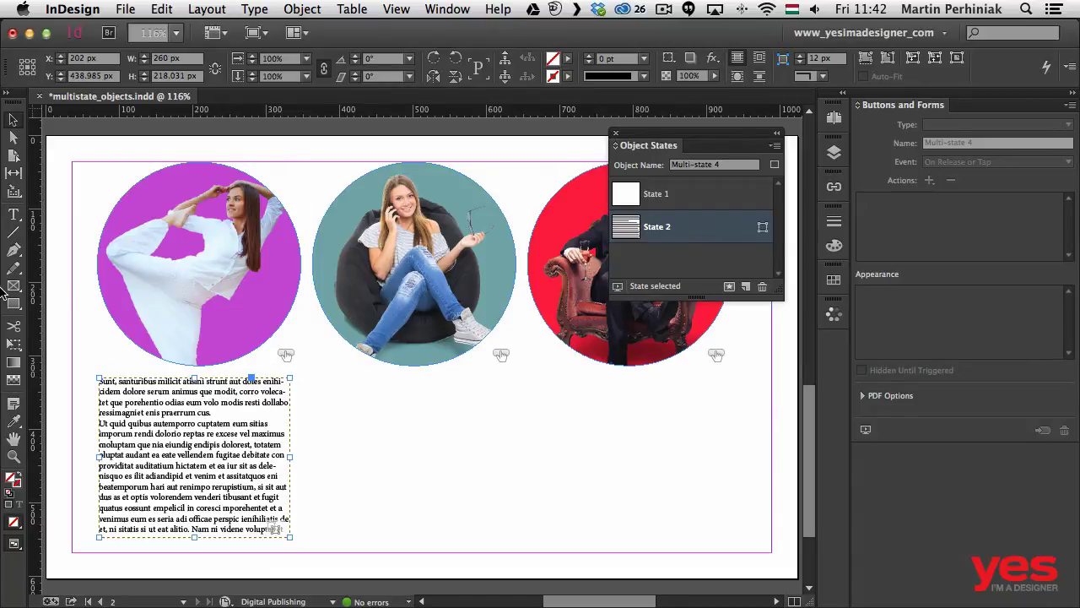
Draw a circle about 34 px in diameter just beside the placeholder text frame with the Ellipse tool
left_click(9, 309, "alt")
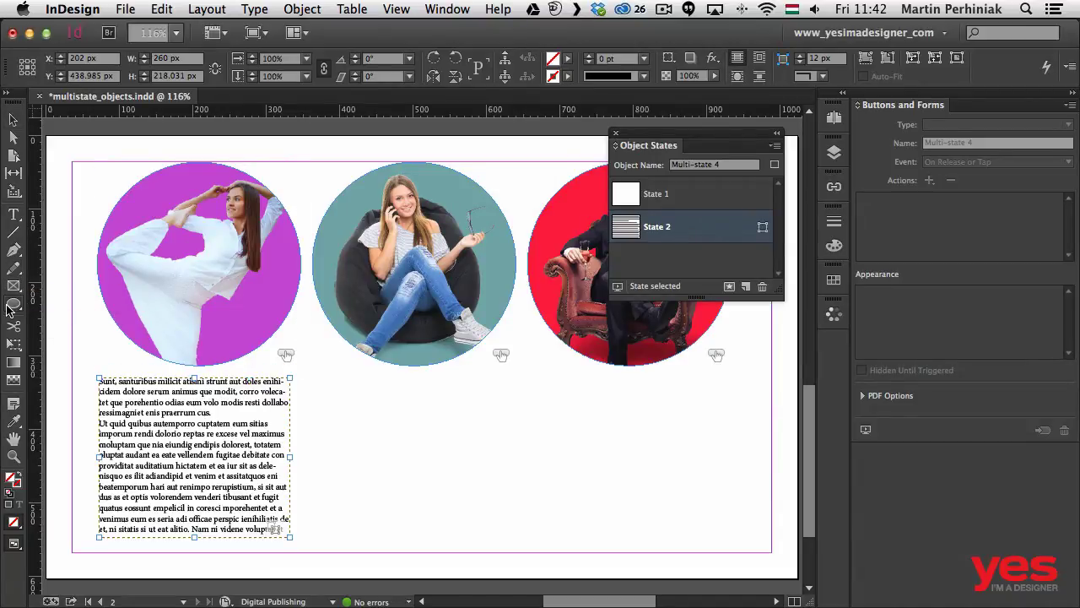
left_click(11, 305)
left_click_drag(306, 471, 334, 500)
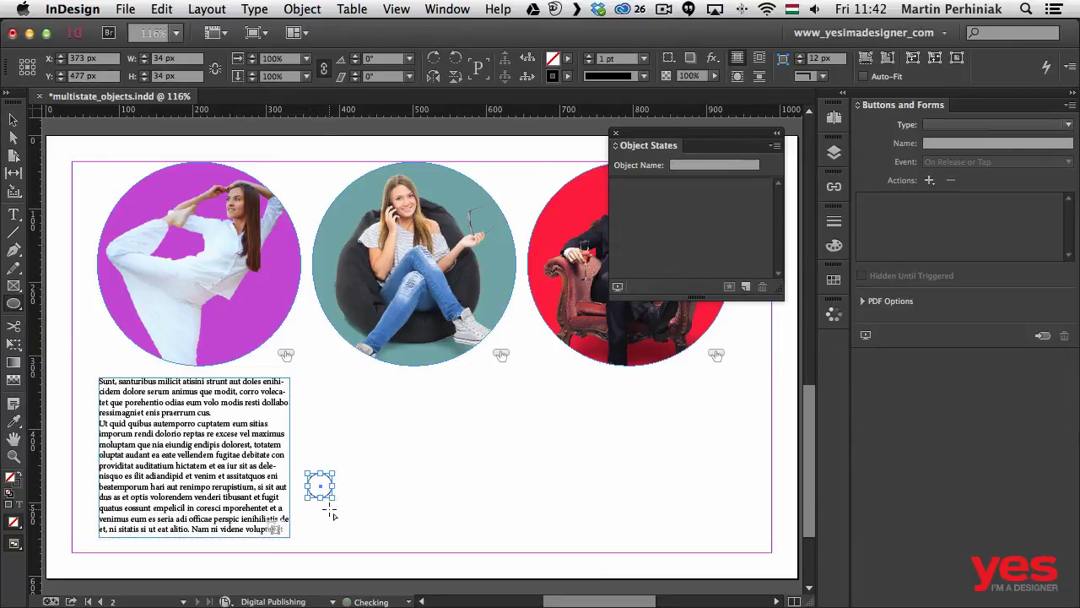
Draw a horizontal line about 42 px long above and beyond the small circle and select it
key("backslash")
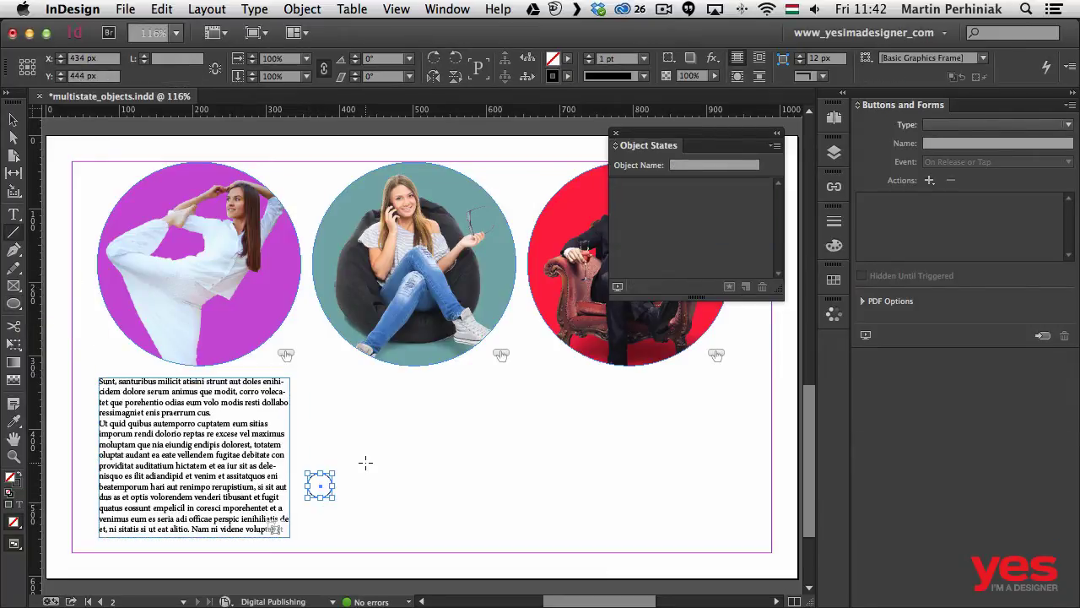
left_click_drag(365, 462, 397, 463)
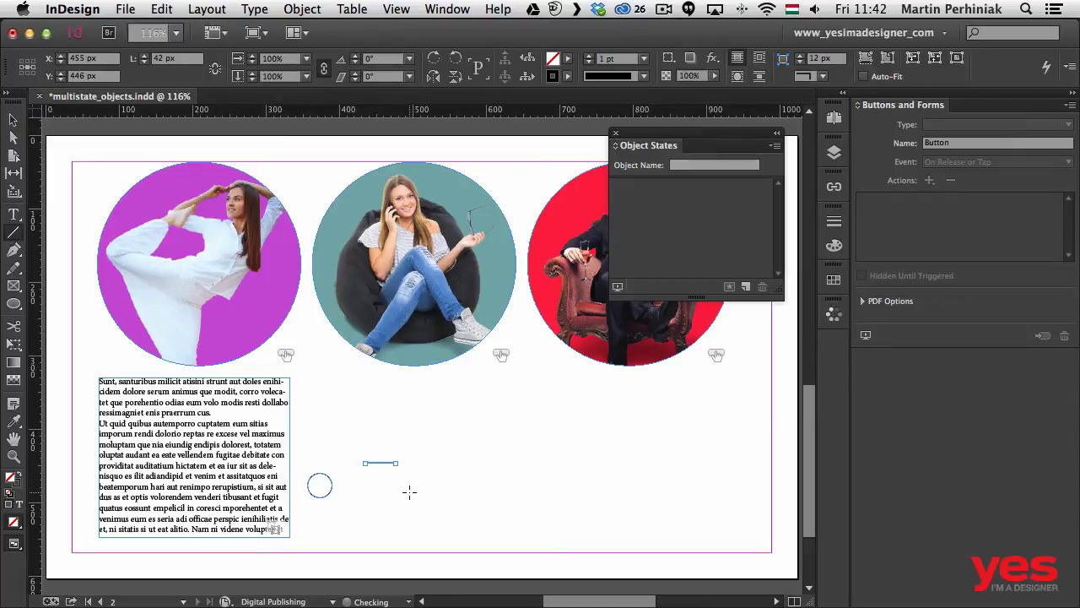
left_click(377, 460)
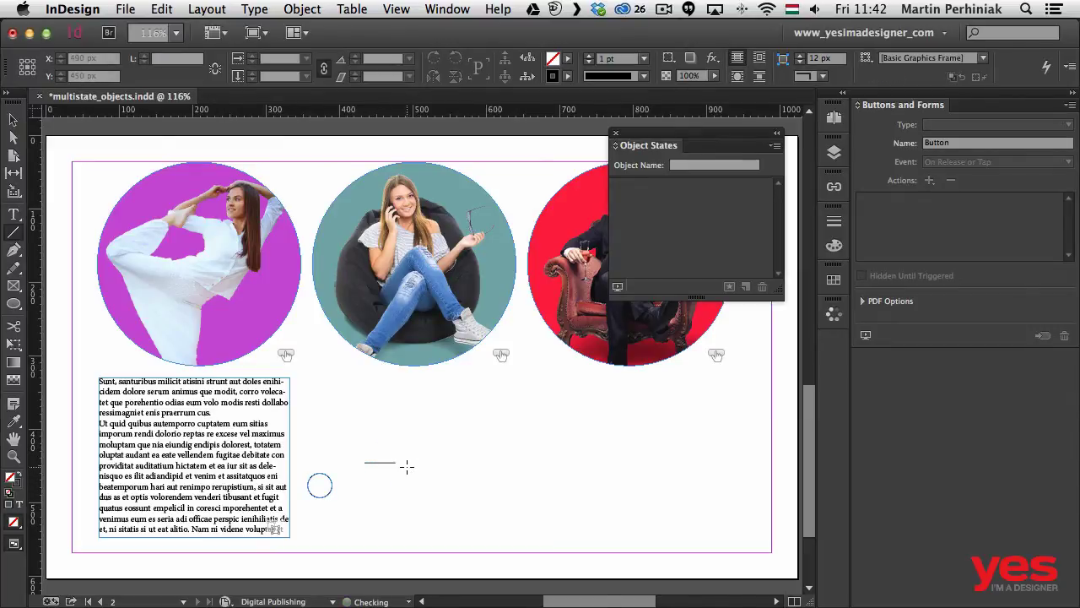
key("v")
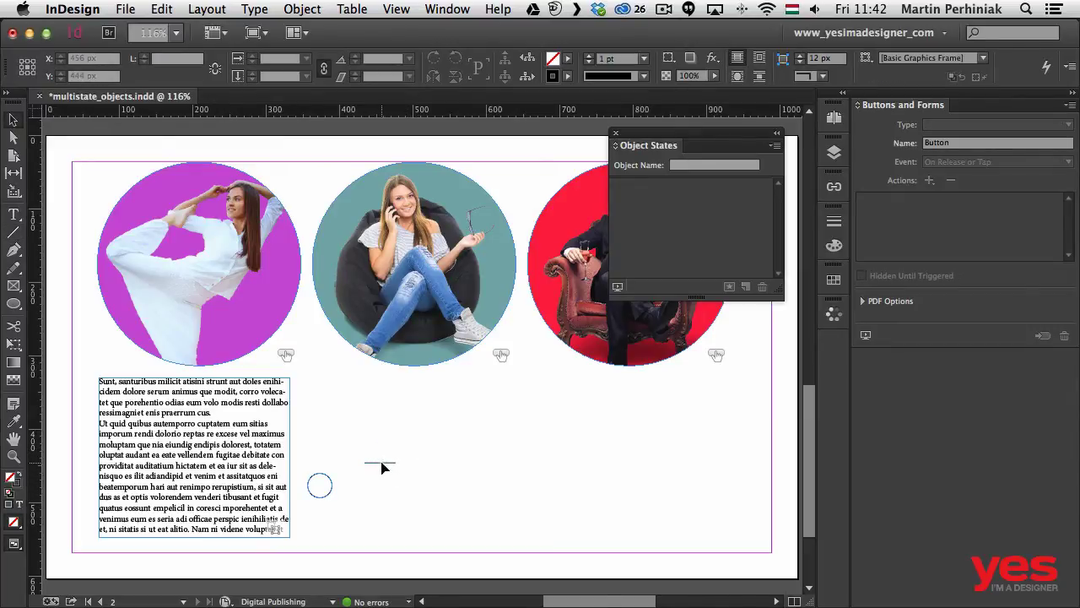
left_click(381, 464)
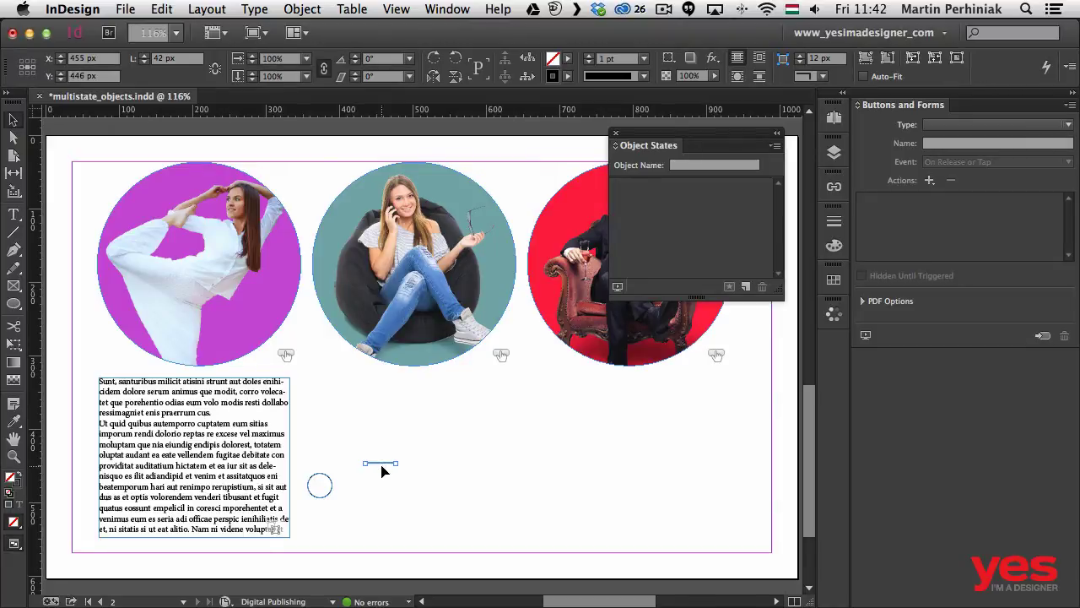
Add a perpendicular copy of the short line and rotate both lines into an X about 30 px wide
key("r")
left_click_drag(411, 453, 365, 483)
key("v")
left_click(413, 442)
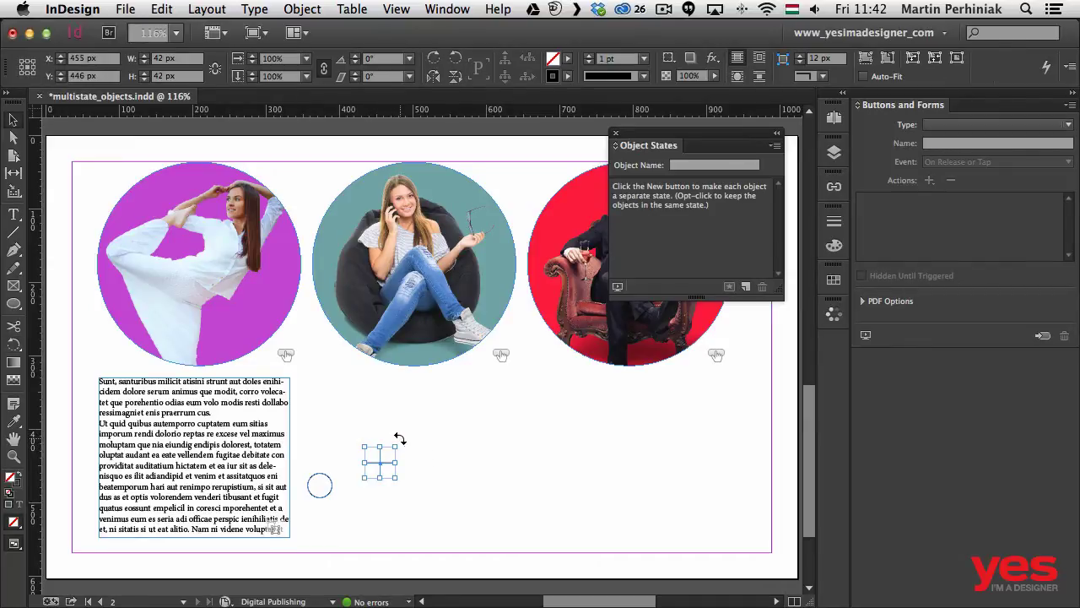
left_click_drag(399, 439, 423, 466)
key("super+shift+b")
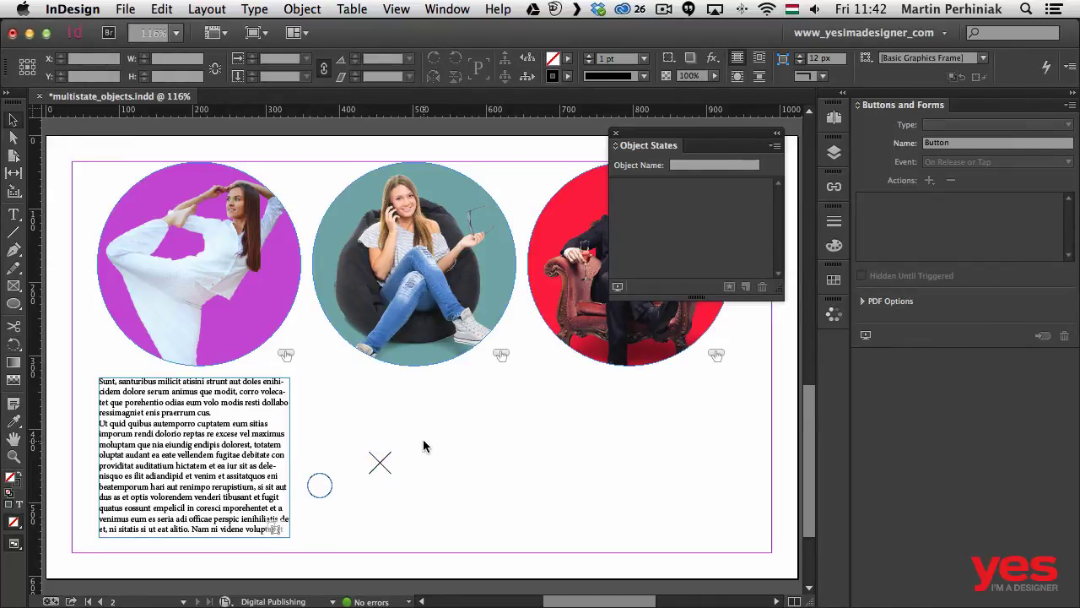
left_click(380, 459)
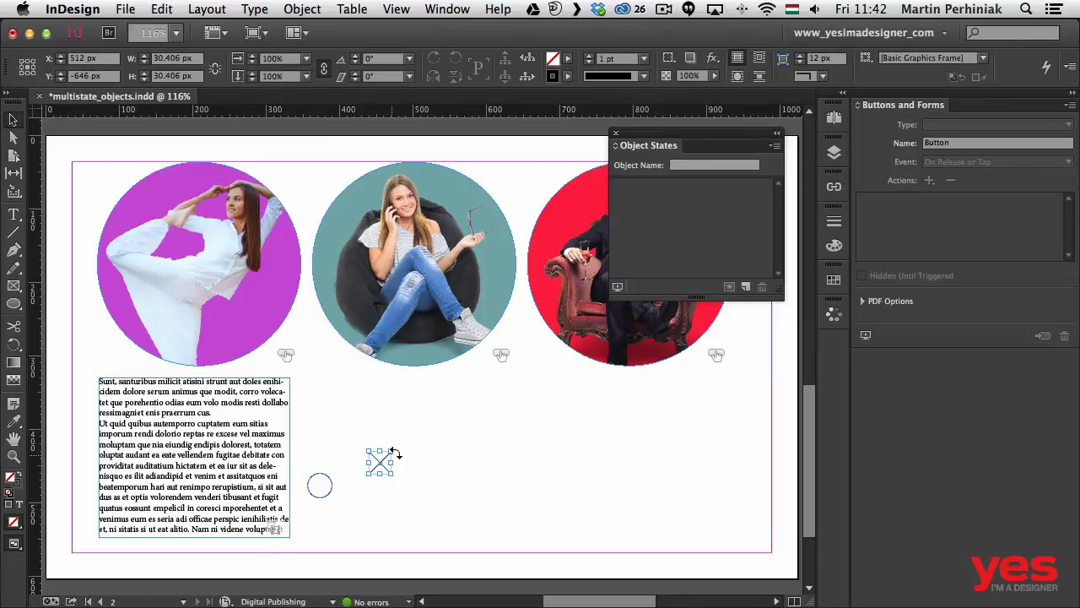
Shrink the X and centre it inside the small circle beside the text frame
left_click_drag(393, 449, 382, 512)
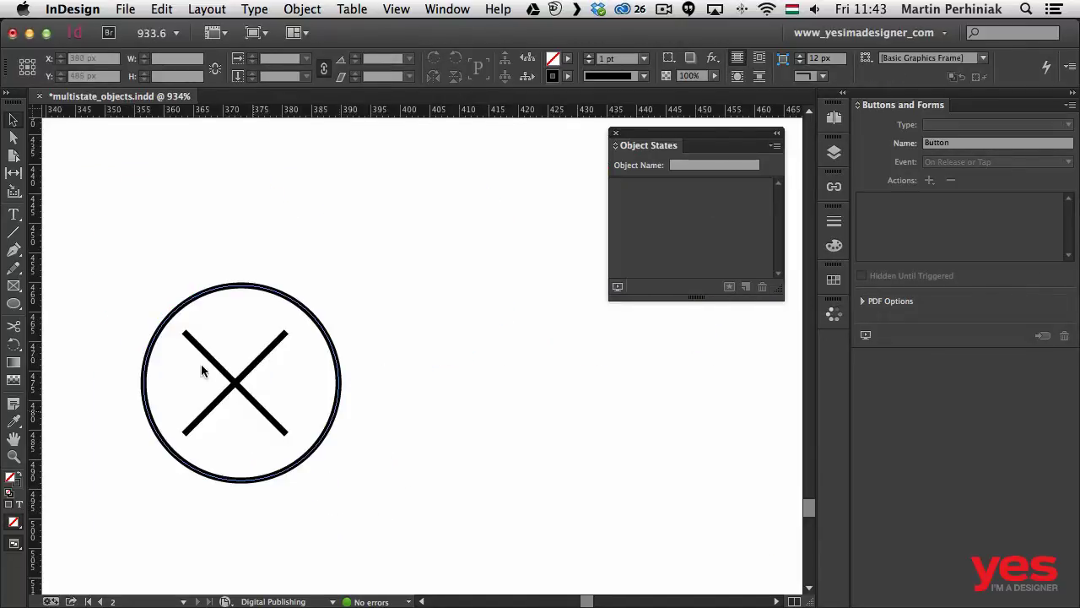
left_click(241, 384)
mouse_move(241, 384)
left_mouse_down()
mouse_move(256, 386)
mouse_move(247, 391)
left_mouse_up()
left_click(446, 398)
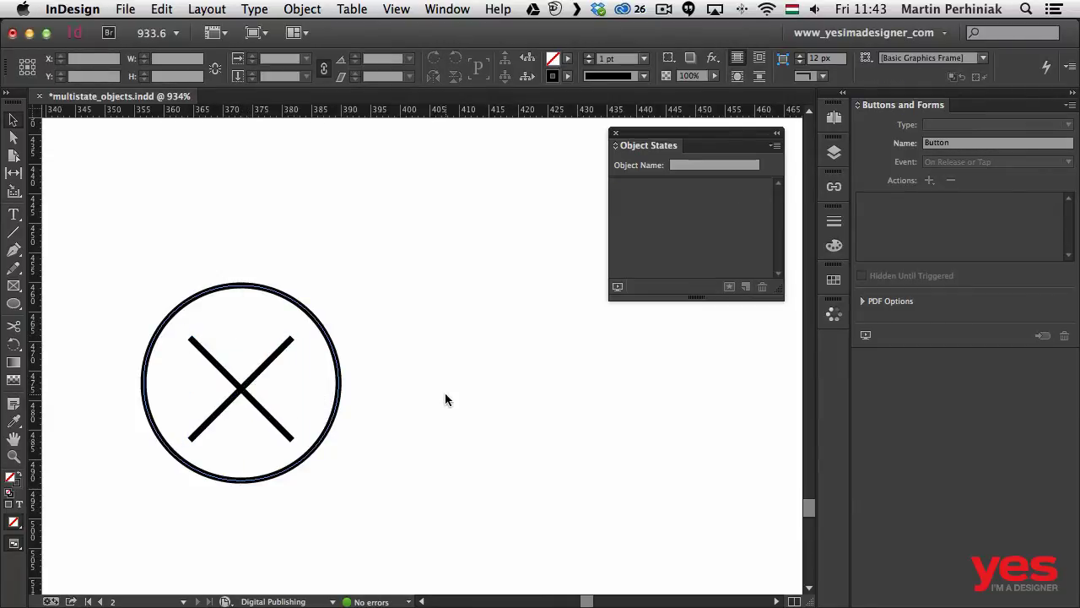
key("super+alt+2")
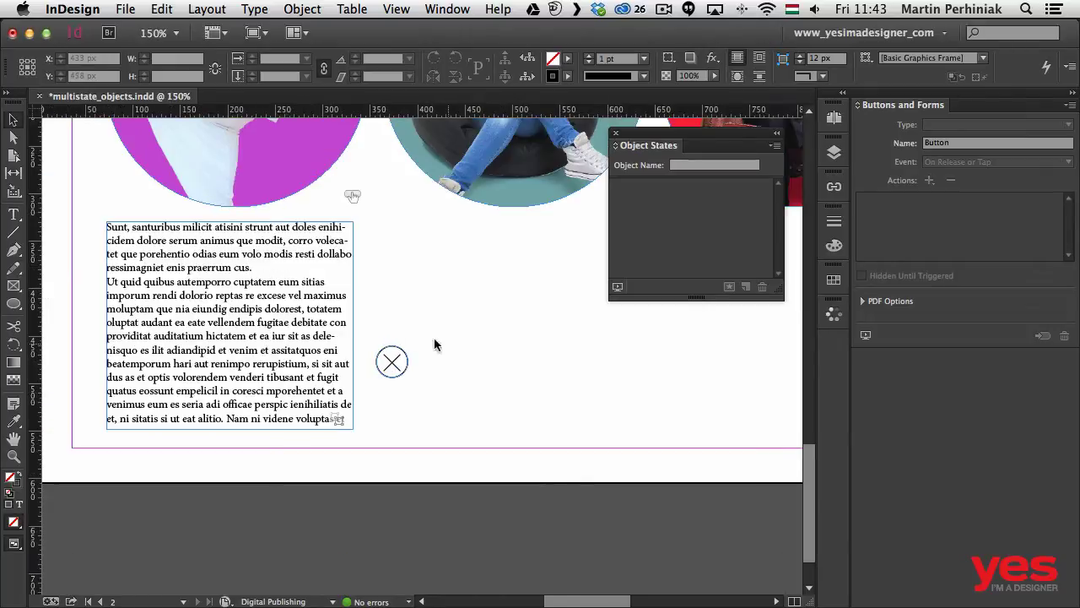
Scale the circle and X together to 28 px wide and group them as a close icon
left_click_drag(433, 340, 347, 422)
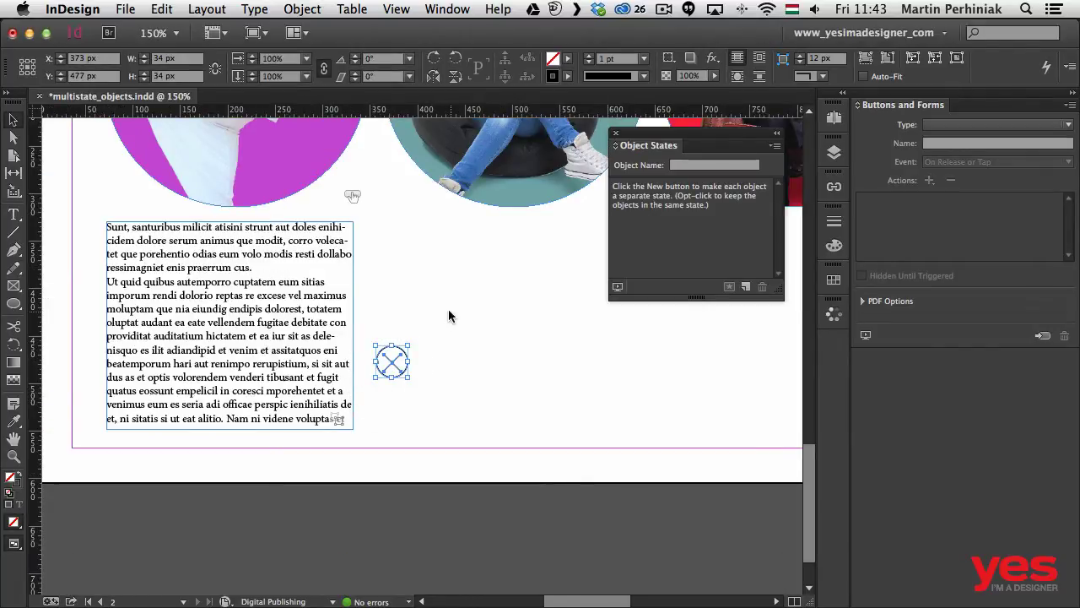
left_click_drag(410, 343, 406, 344)
left_click(454, 344)
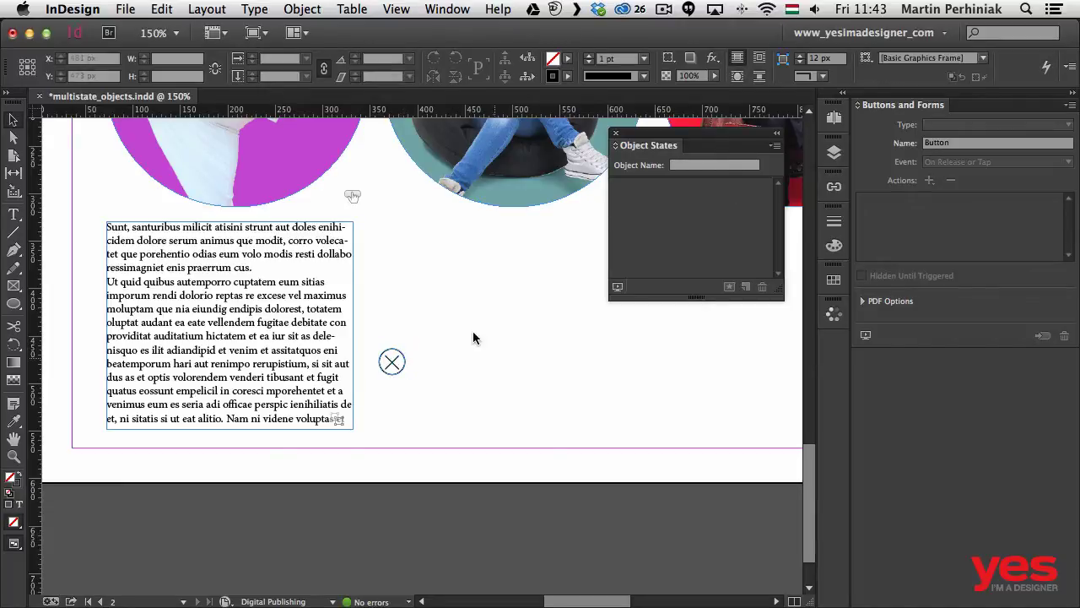
left_click_drag(469, 326, 372, 392)
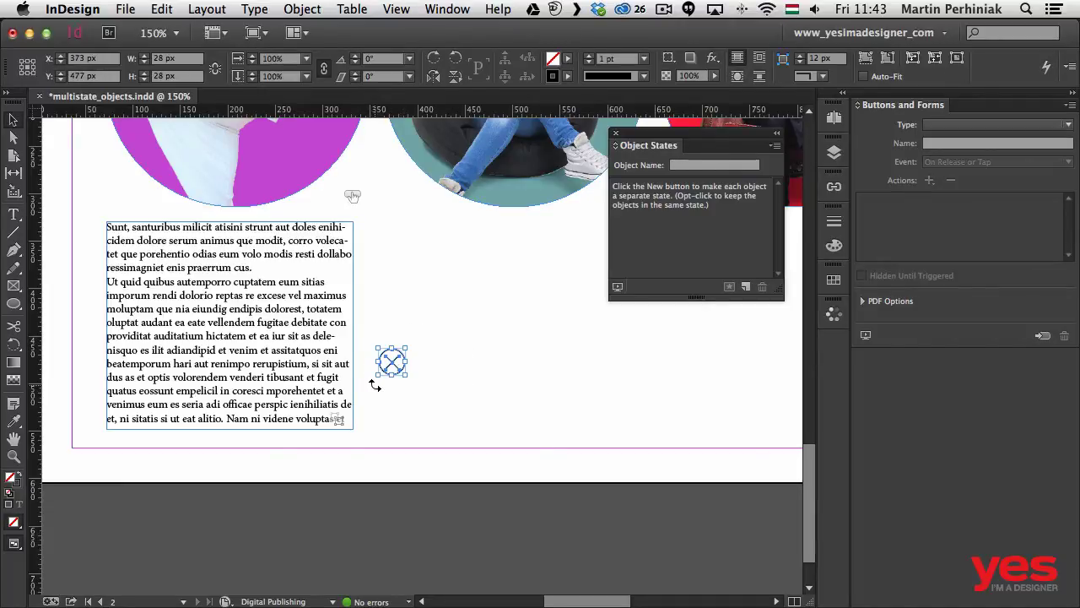
key("super+g")
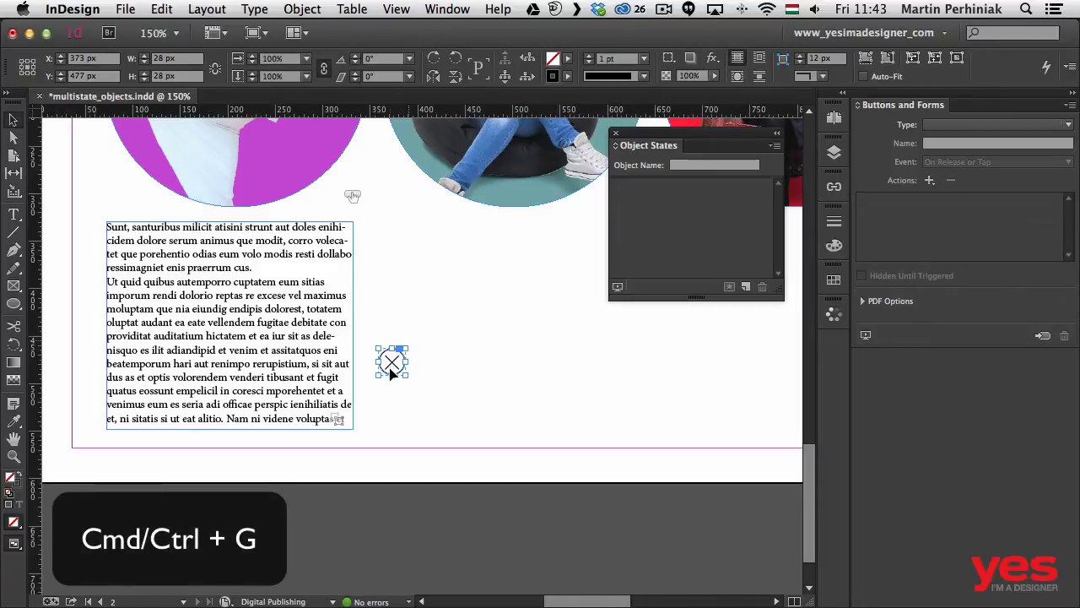
Move the grouped close icon just outside the lower-right corner of the placeholder text frame
left_click_drag(392, 363, 375, 417)
left_click(478, 365)
key("super+1")
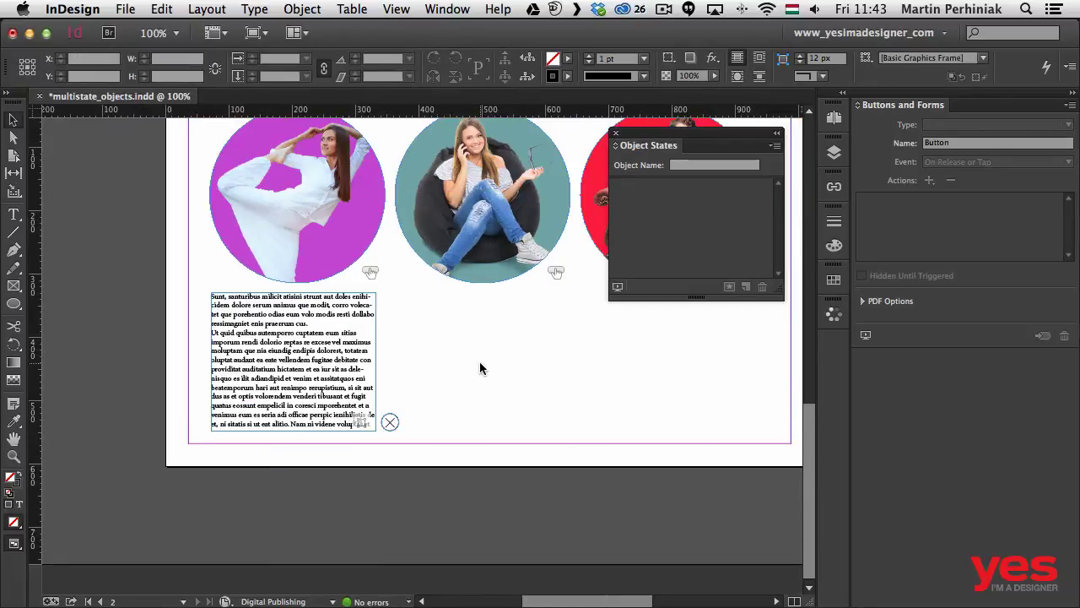
key("super+0")
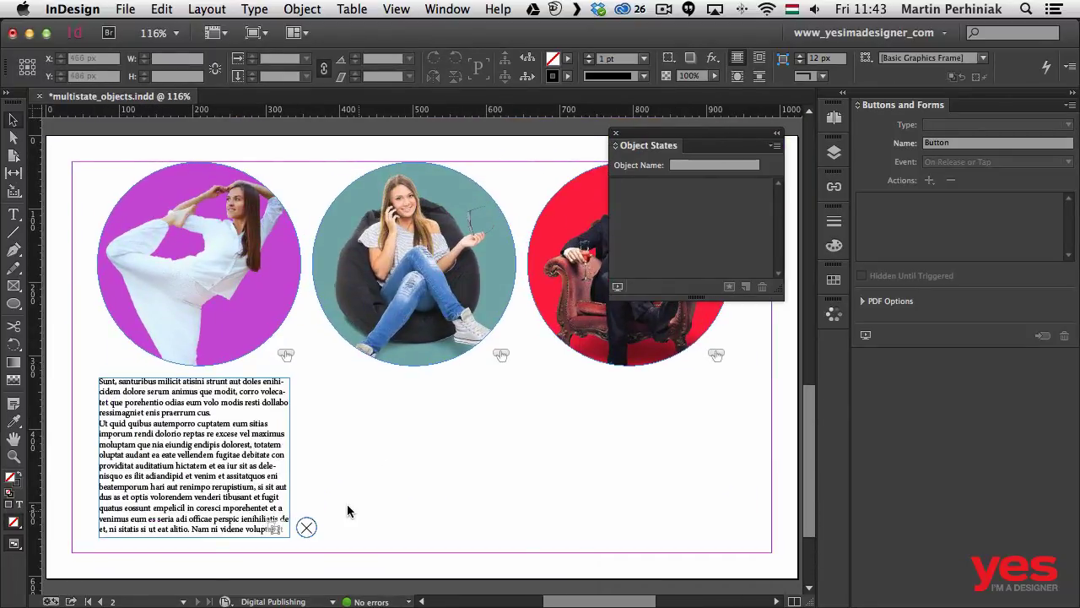
Add the close icon group to State 2 of the text's multi-state object and check State 1 and State 2
left_click(290, 513)
left_click(306, 528, "shift")
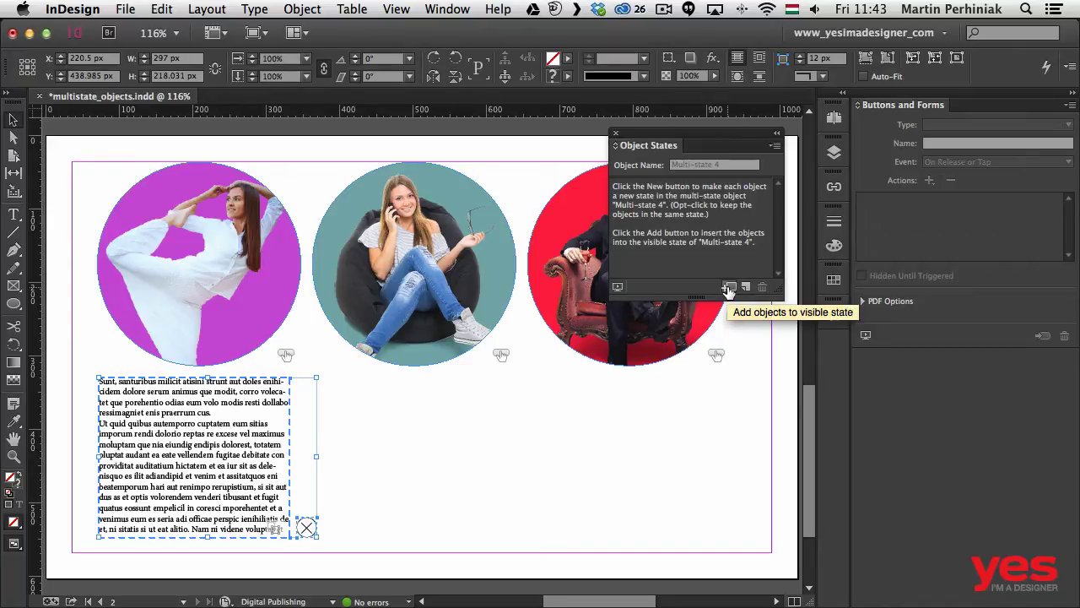
left_click(280, 464)
left_click(280, 467)
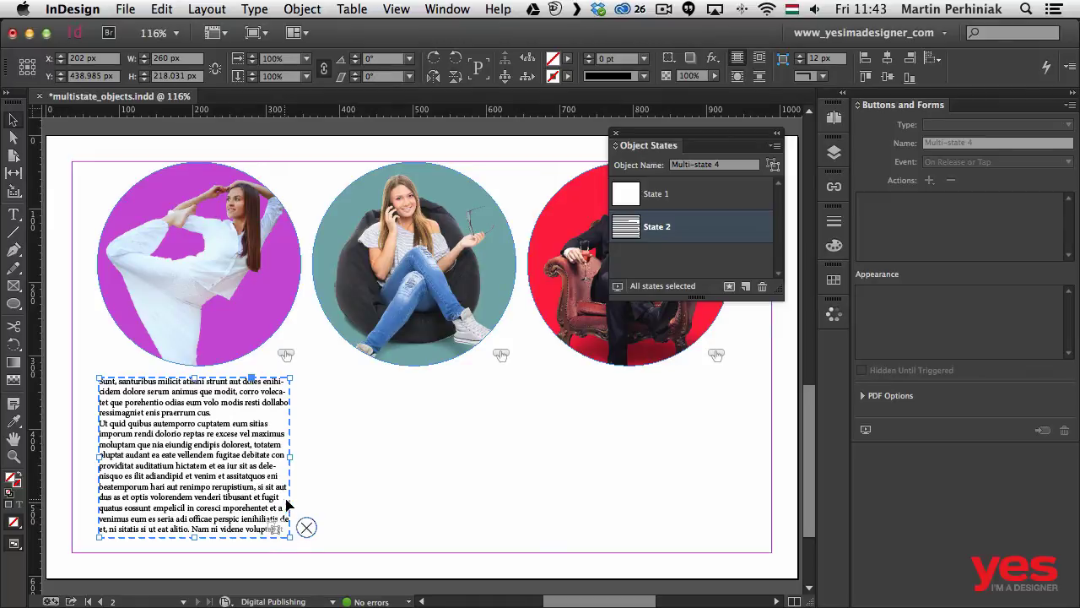
left_click(307, 528, "shift")
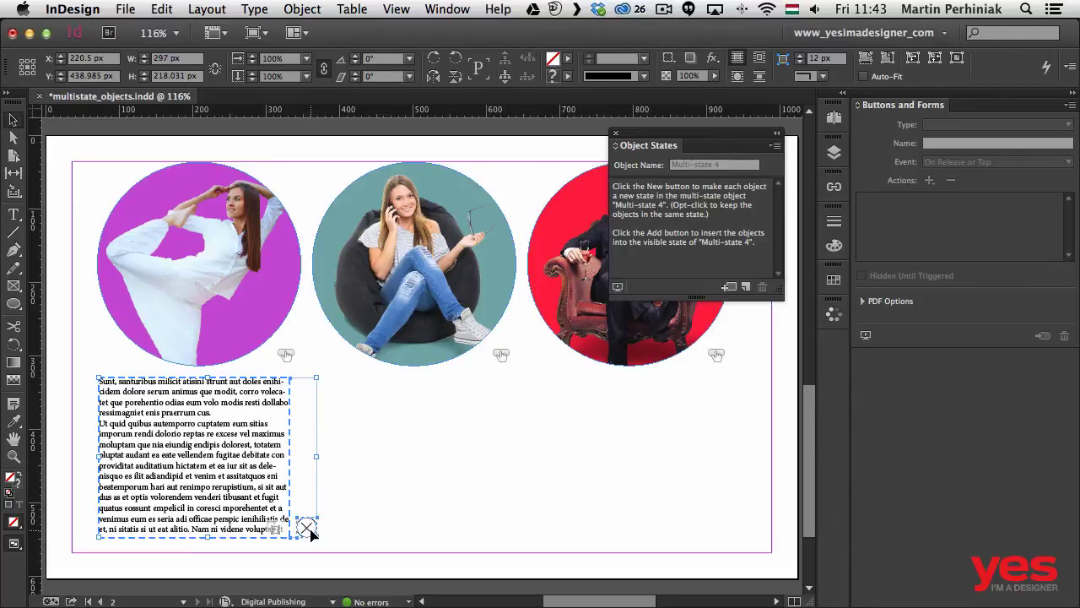
left_click(730, 288)
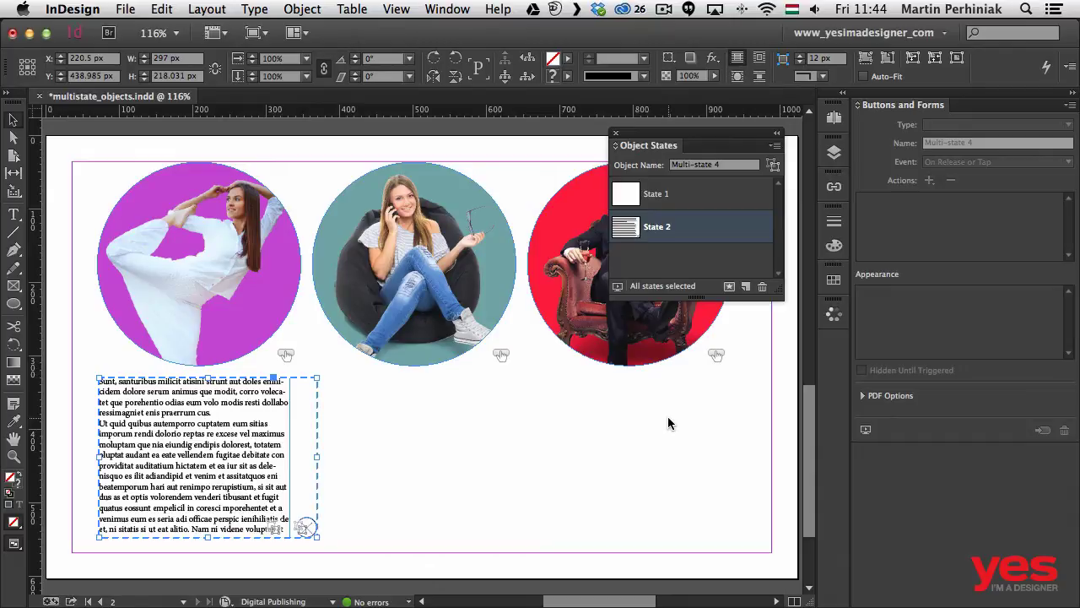
left_click(671, 191)
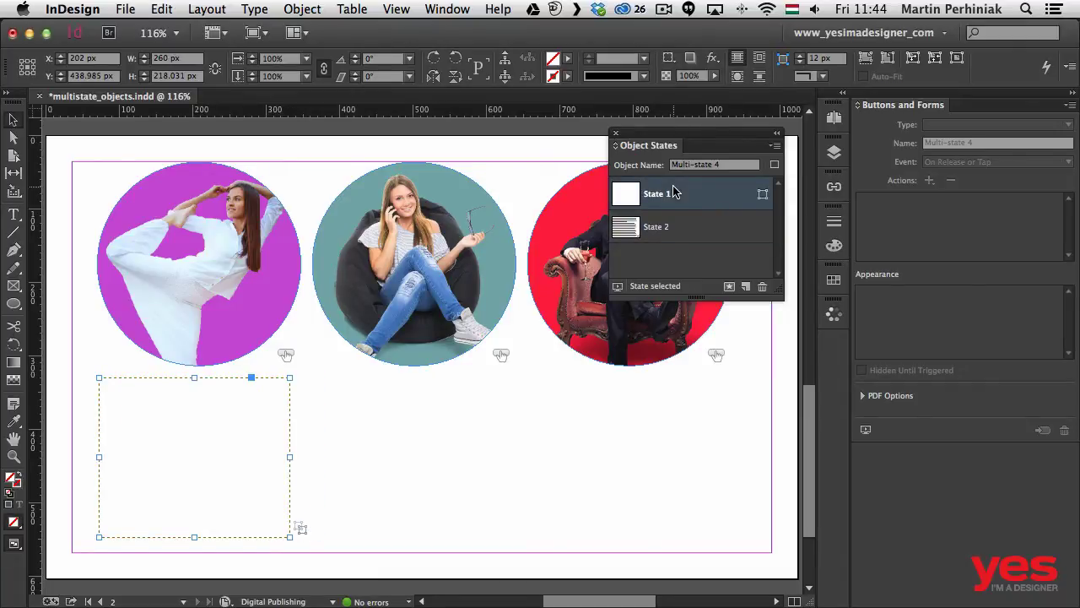
left_click(680, 231)
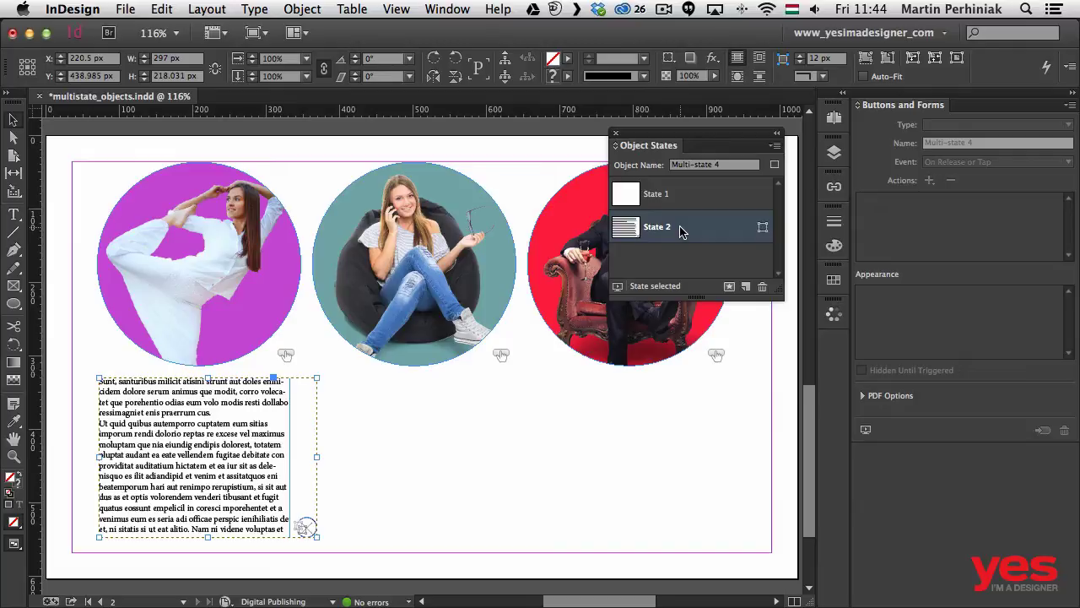
Give the Image 1 button a Go To Next State action that controls the text's multi-state object
left_click(235, 245)
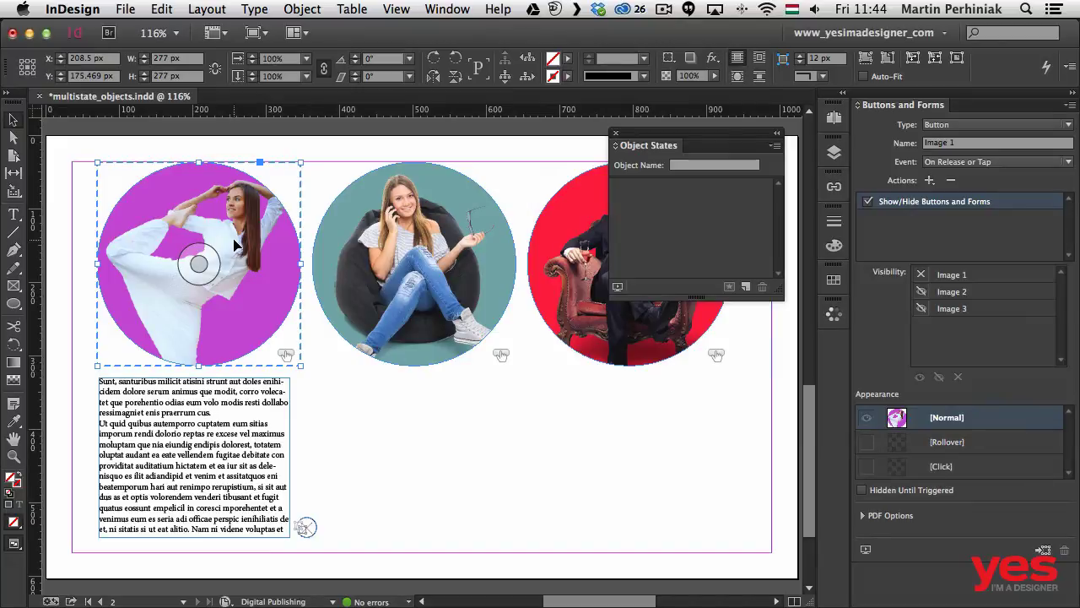
left_click(928, 180)
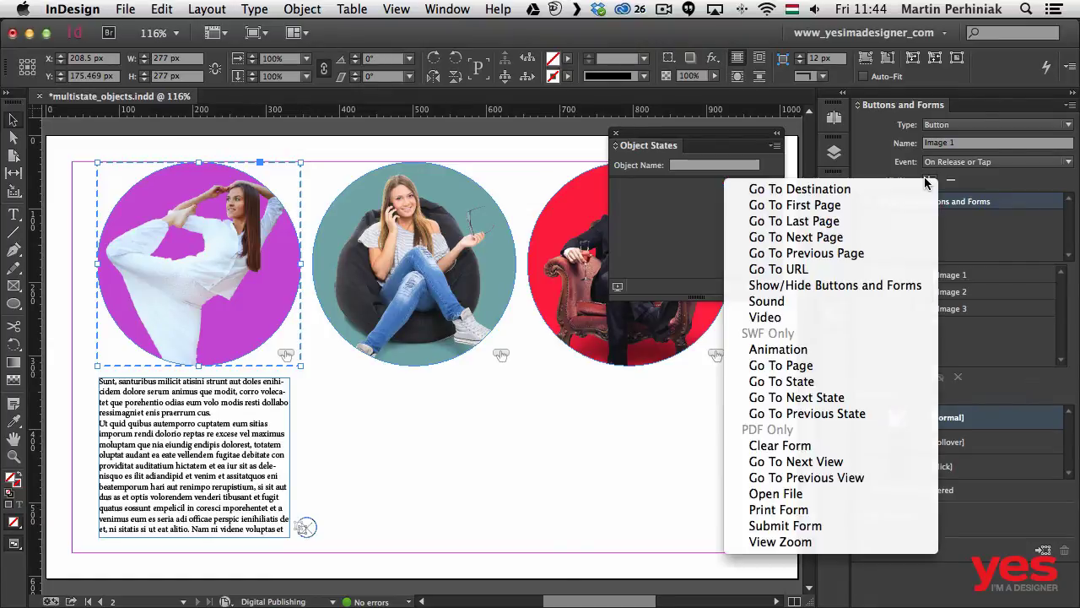
left_click(840, 404)
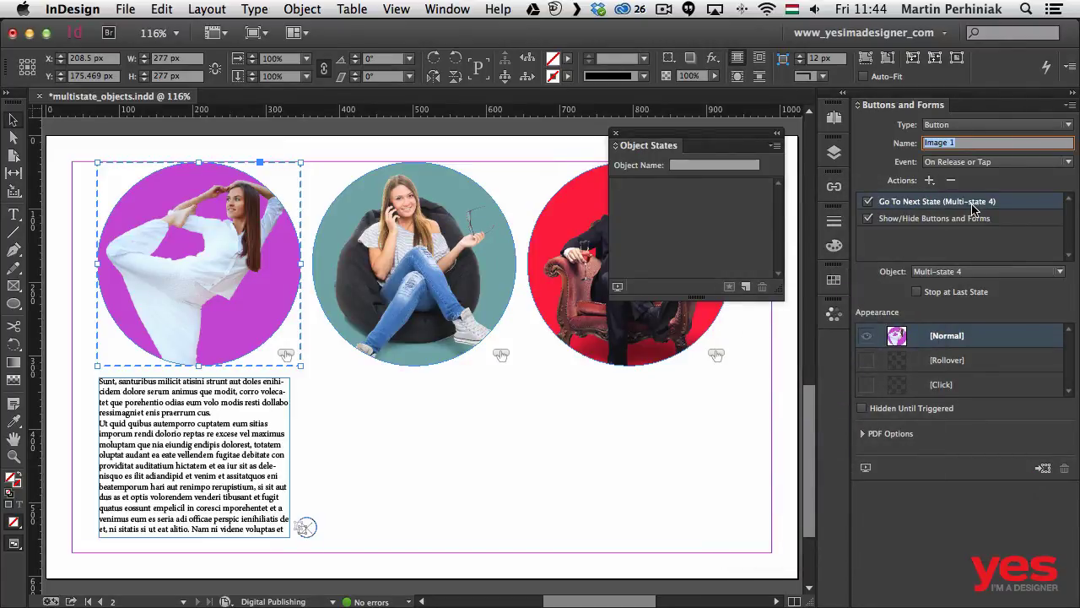
Rename the multi-state object below the first image as Text frame 1
left_click(229, 413, "shift")
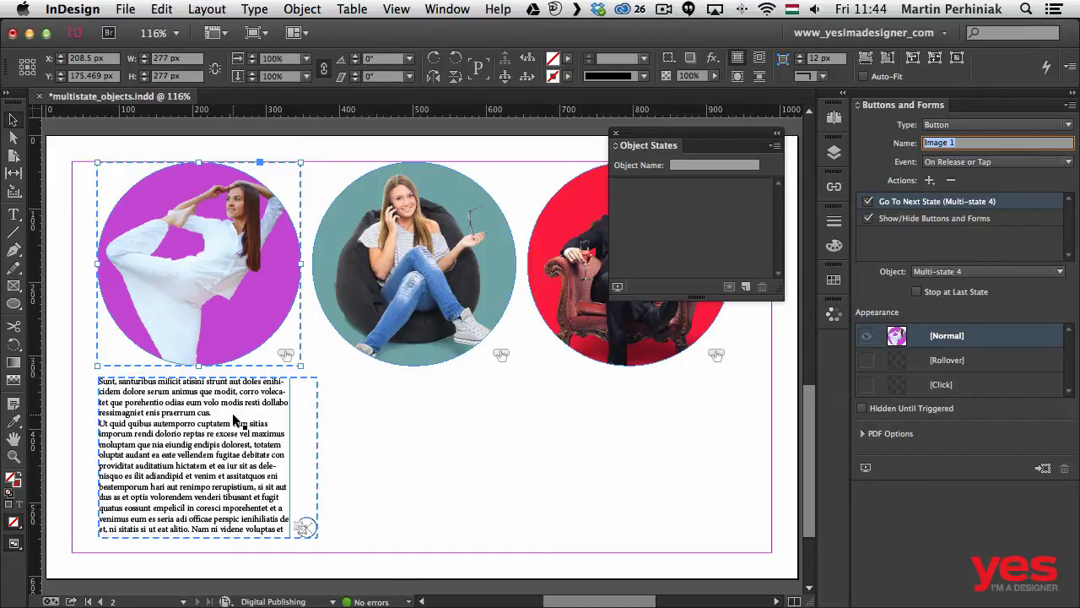
left_click(229, 412)
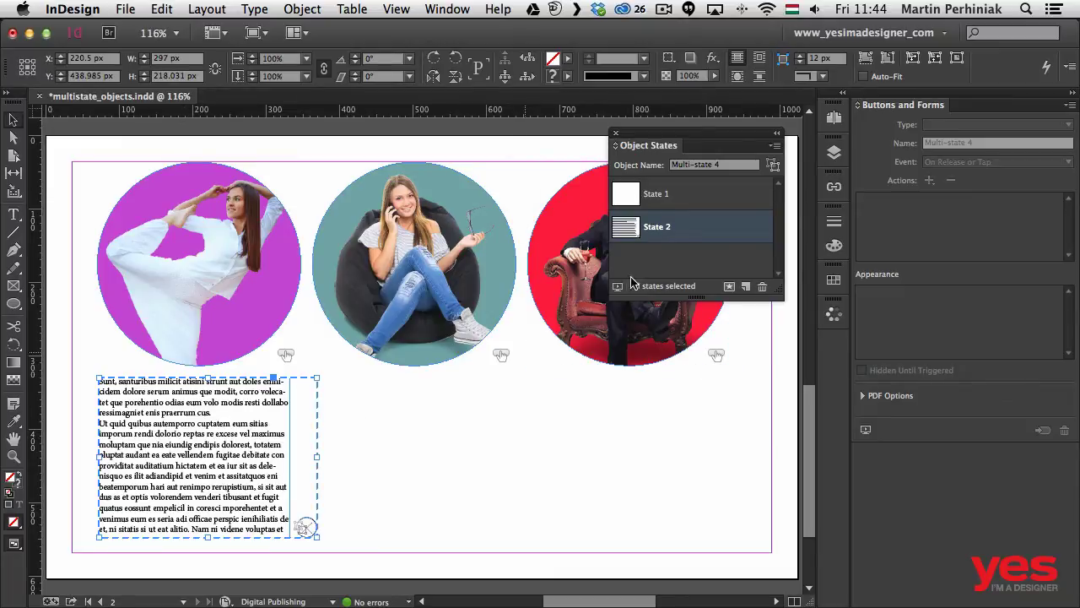
left_click_drag(746, 165, 641, 164)
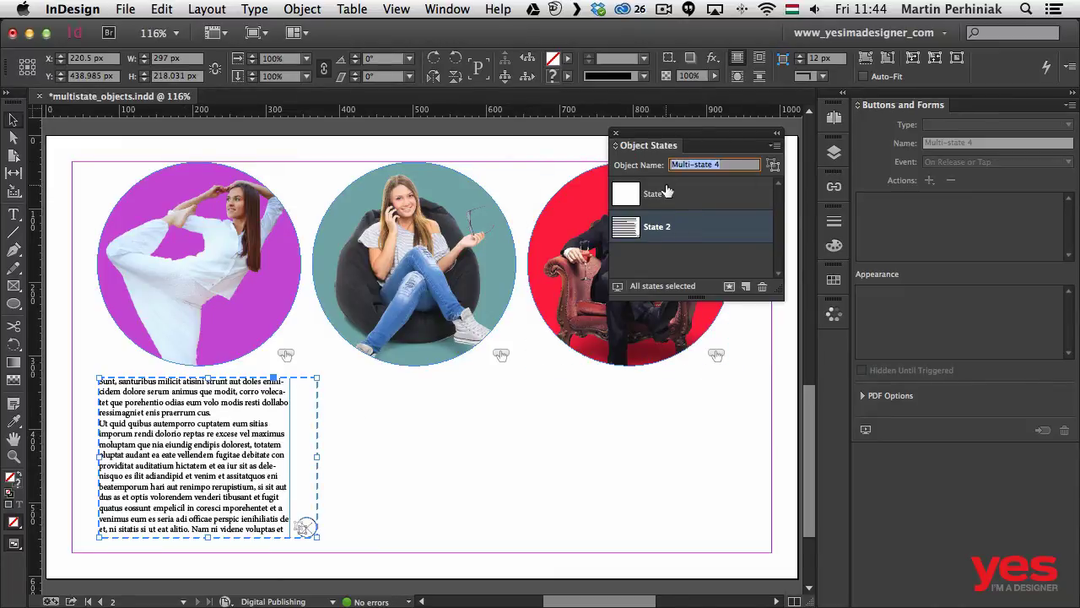
type("Text fr")
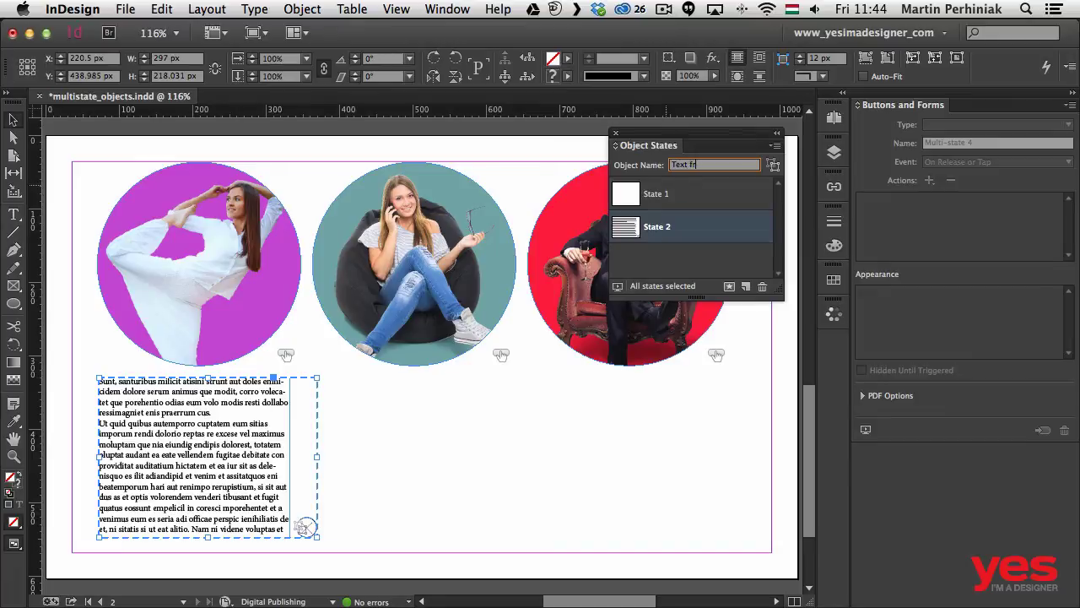
type("ame 1")
key("Return")
Set the Image 1 button's Go To Next State action for Text frame 1 to stop at the last state, and close the SWF preview
left_click(325, 253)
left_click(272, 247)
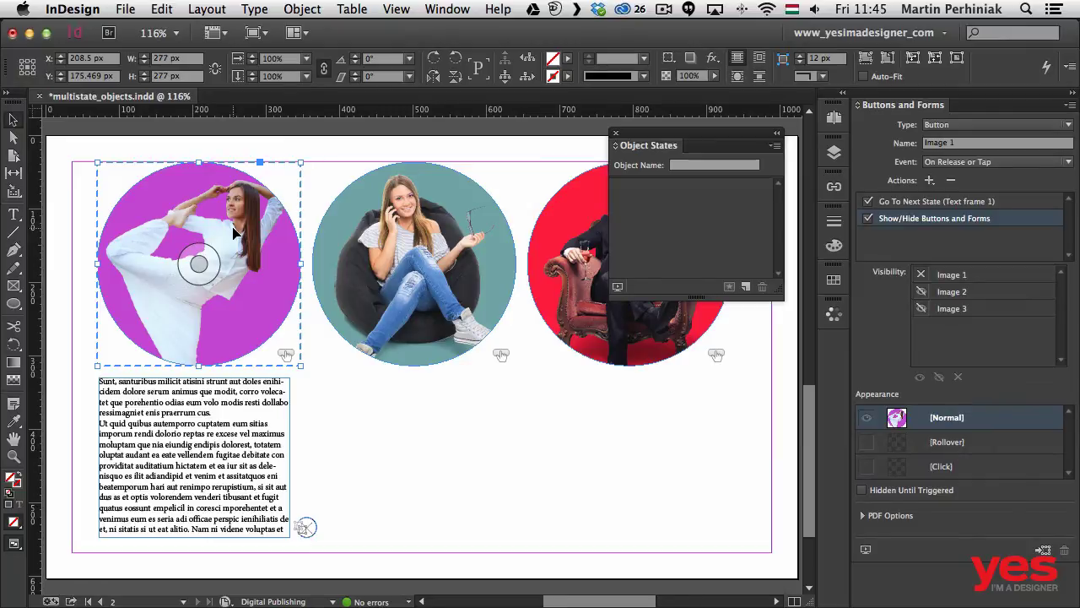
left_click(904, 204)
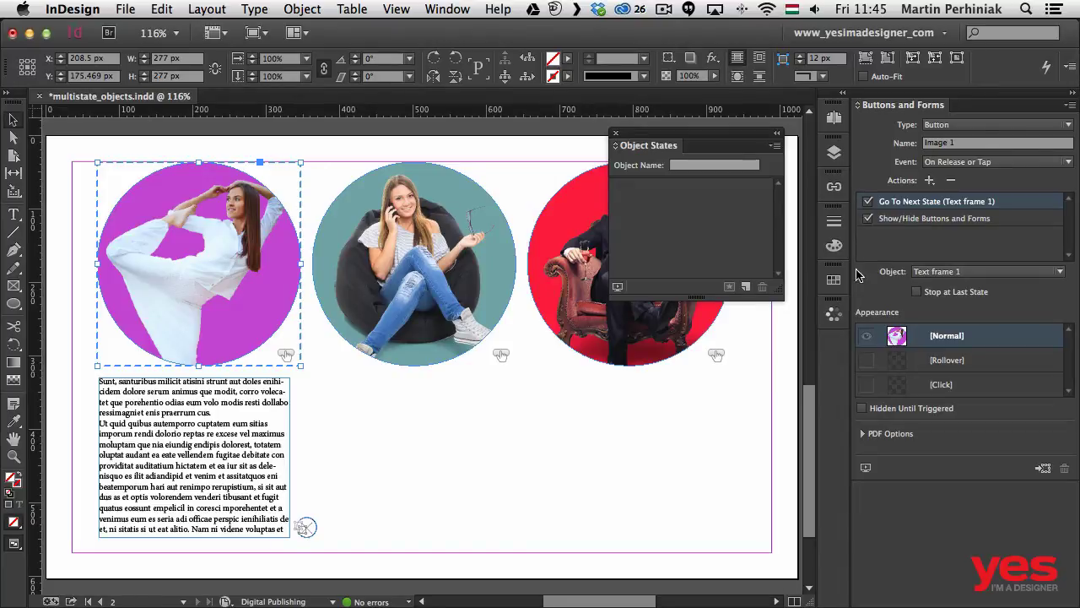
left_click(962, 271)
left_click(945, 287)
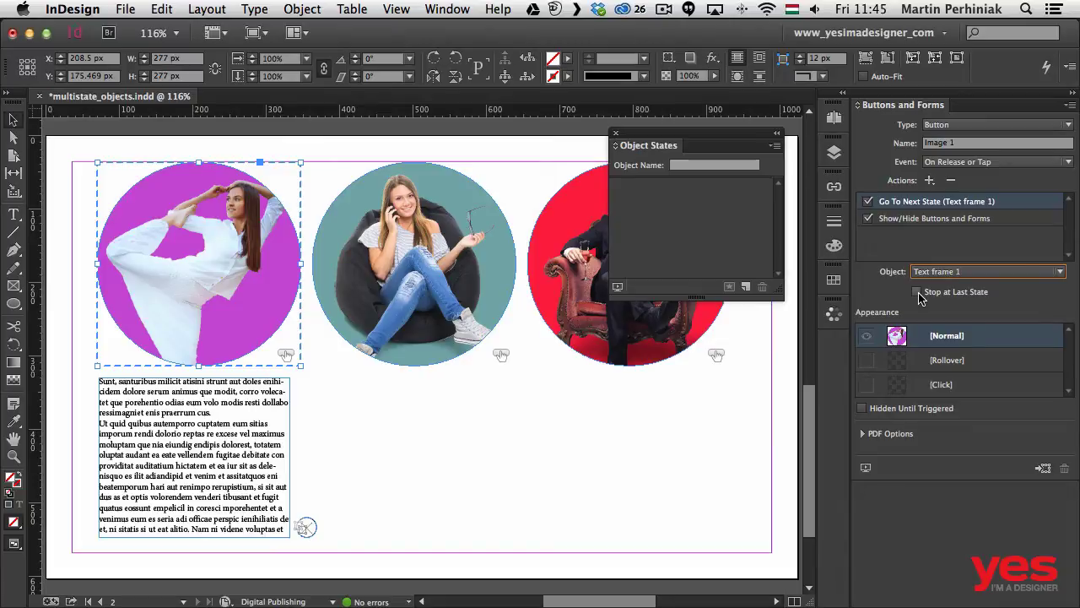
left_click(917, 292)
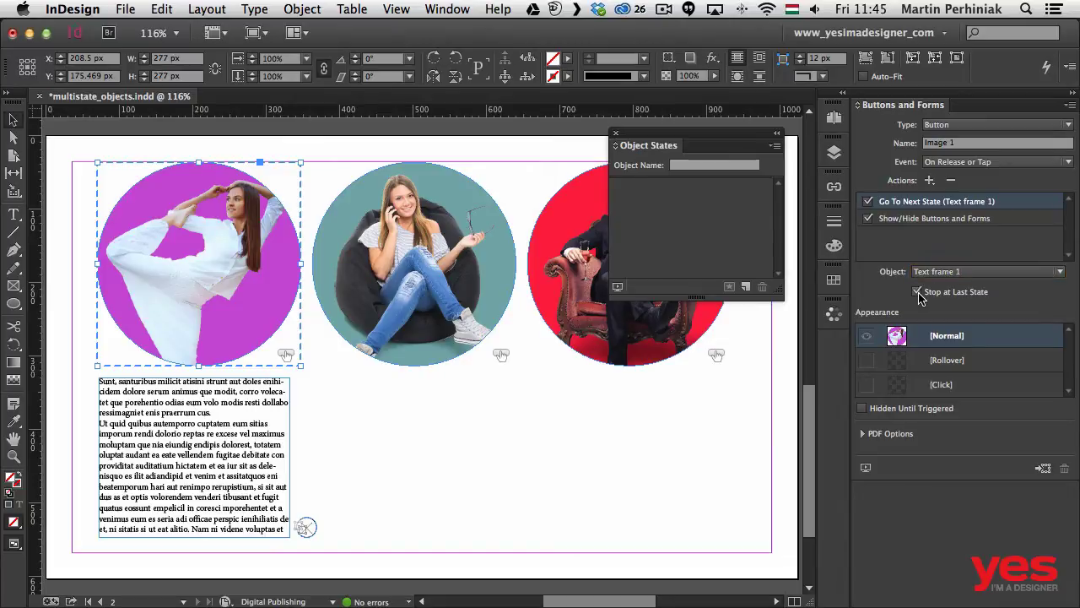
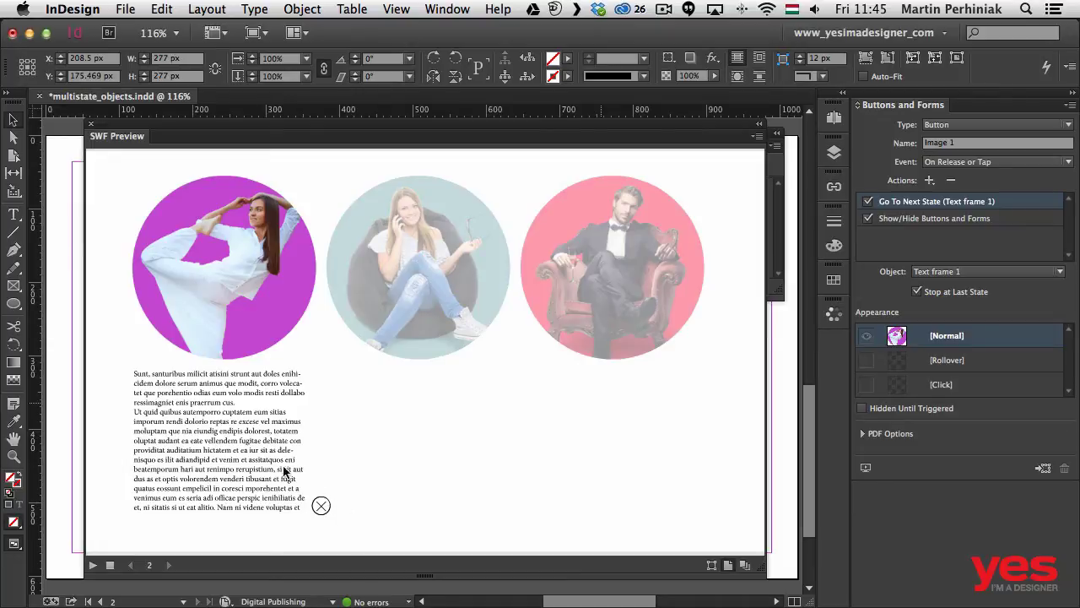
left_click(91, 129)
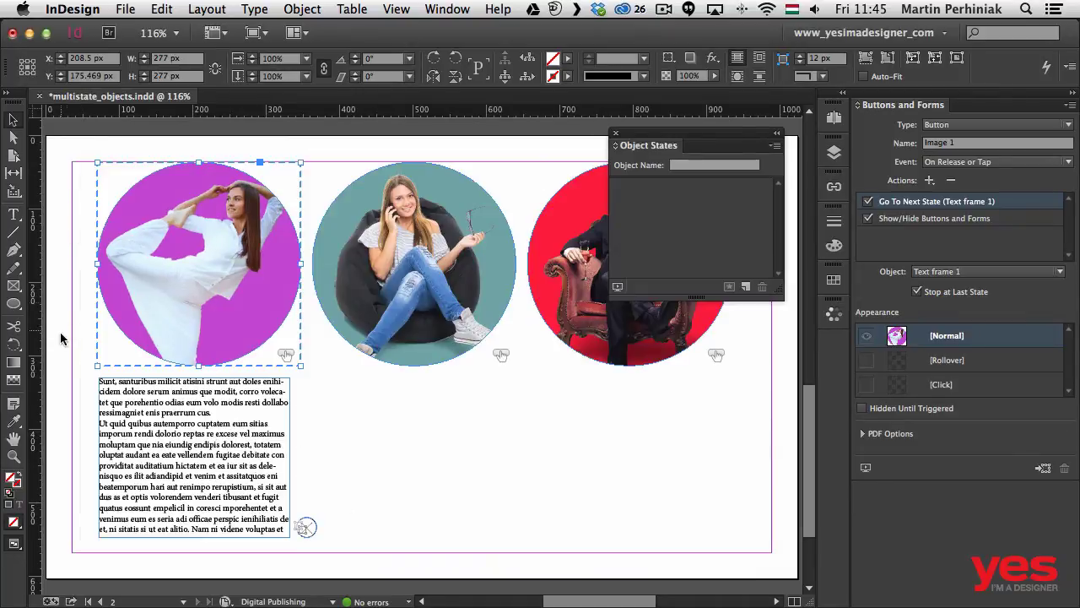
left_click(72, 343)
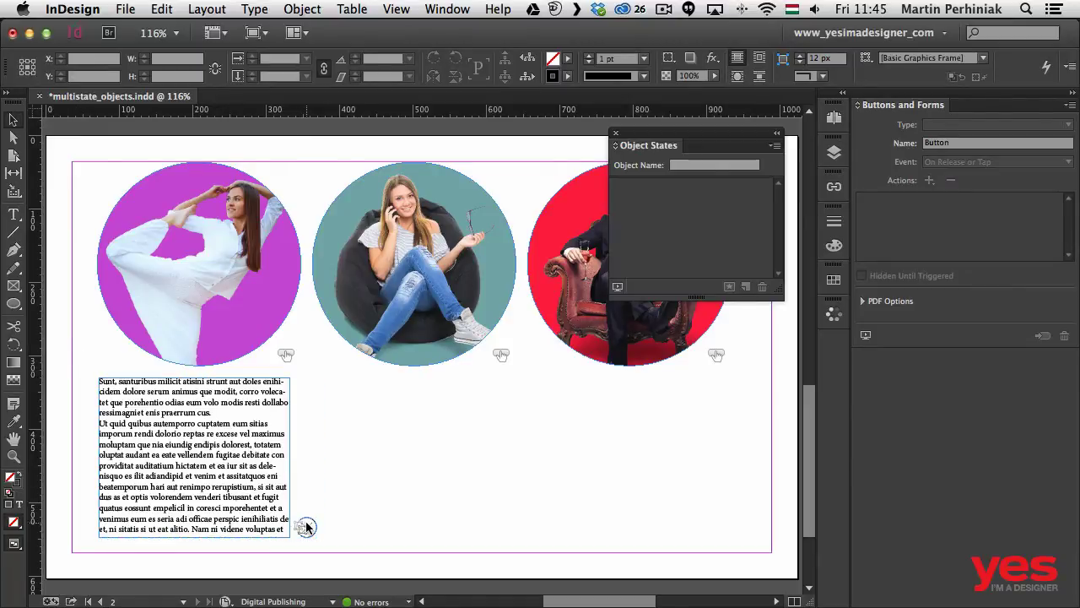
Select the close icon group inside State 2 of Text frame 1 and convert it to a button
left_click(246, 509)
double_click(245, 509)
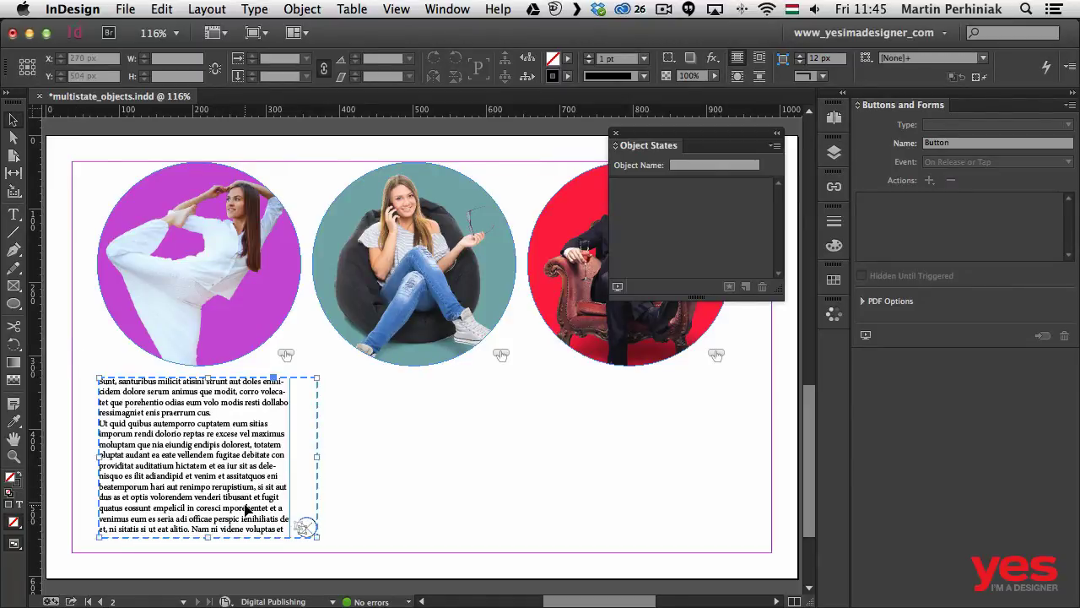
left_click(308, 526)
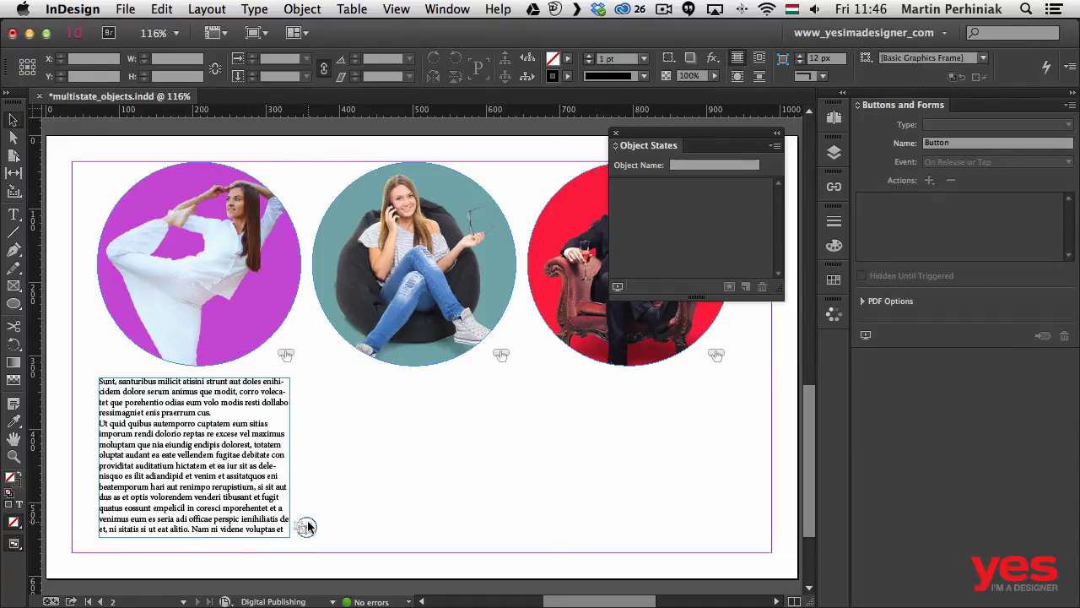
left_click(246, 509)
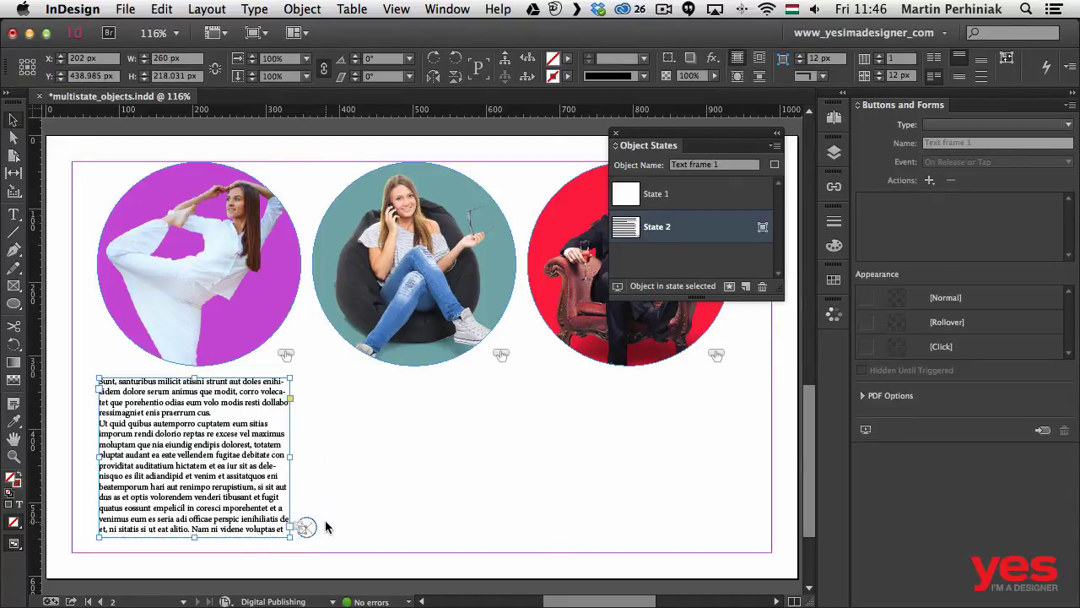
left_click(310, 517)
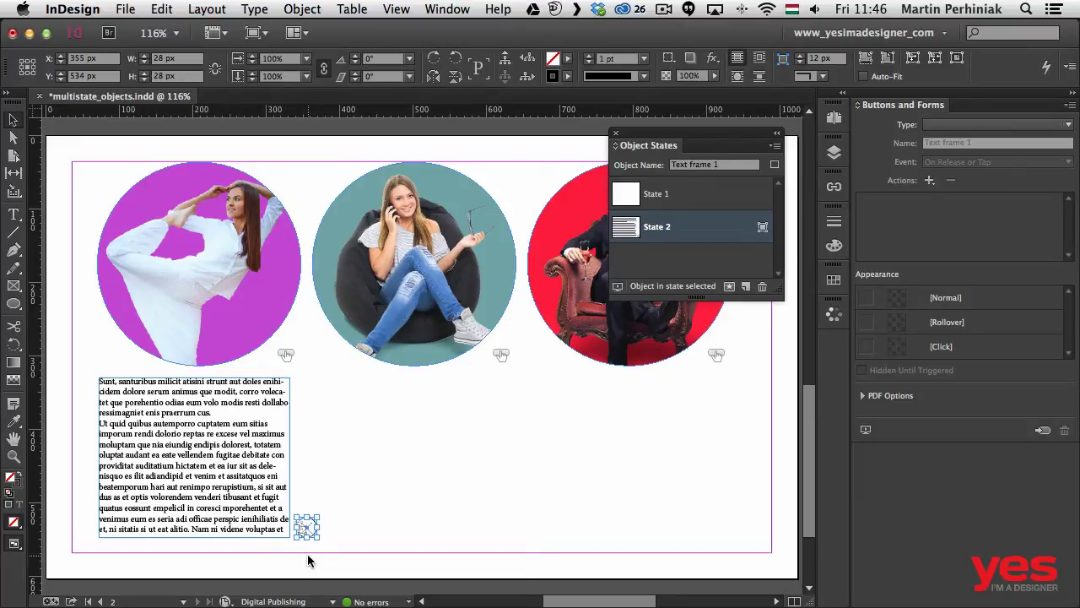
left_click(955, 126)
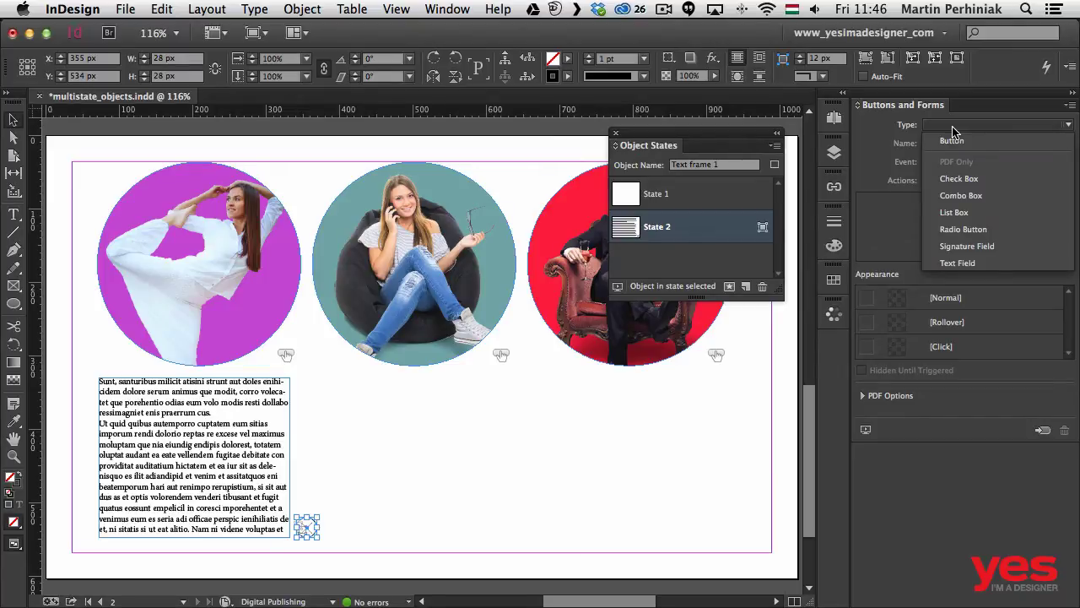
left_click(957, 143)
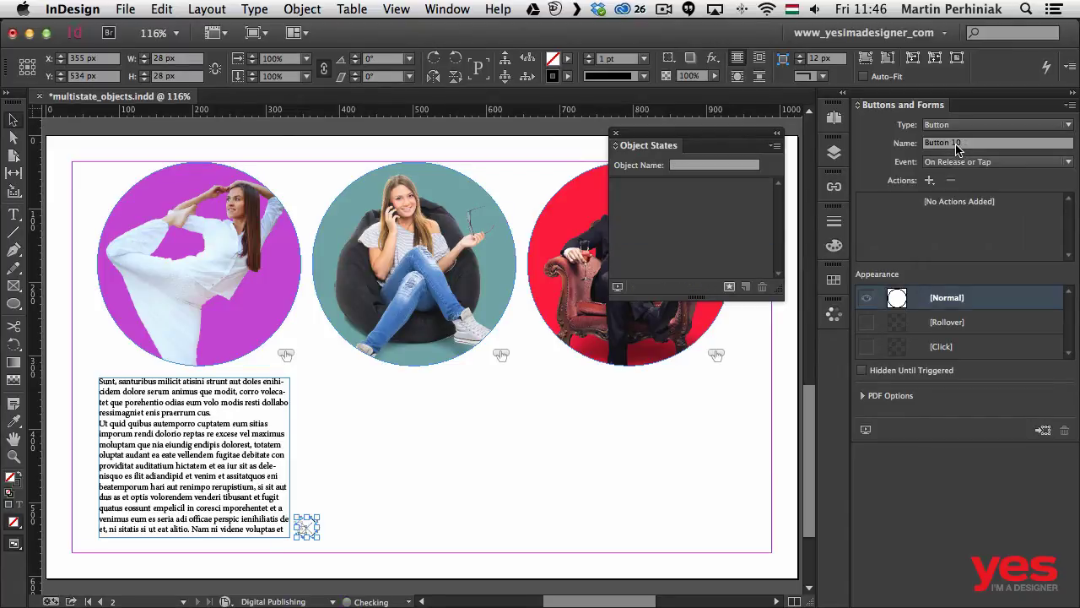
Rename the new close button beside the first text as Close Text Frame 1
triple_click(956, 145)
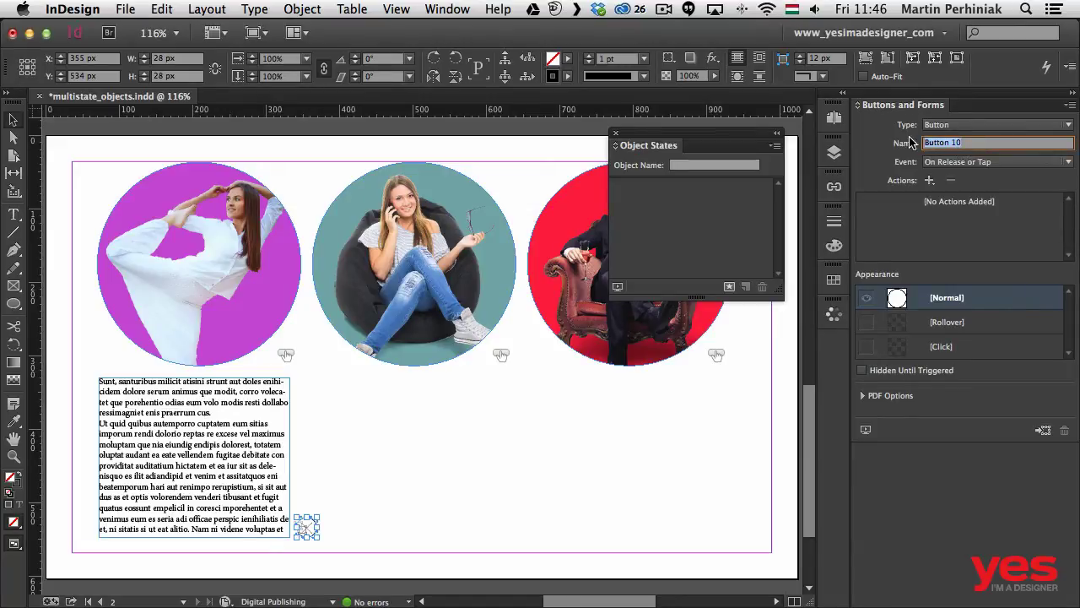
type("Close Text Frame ")
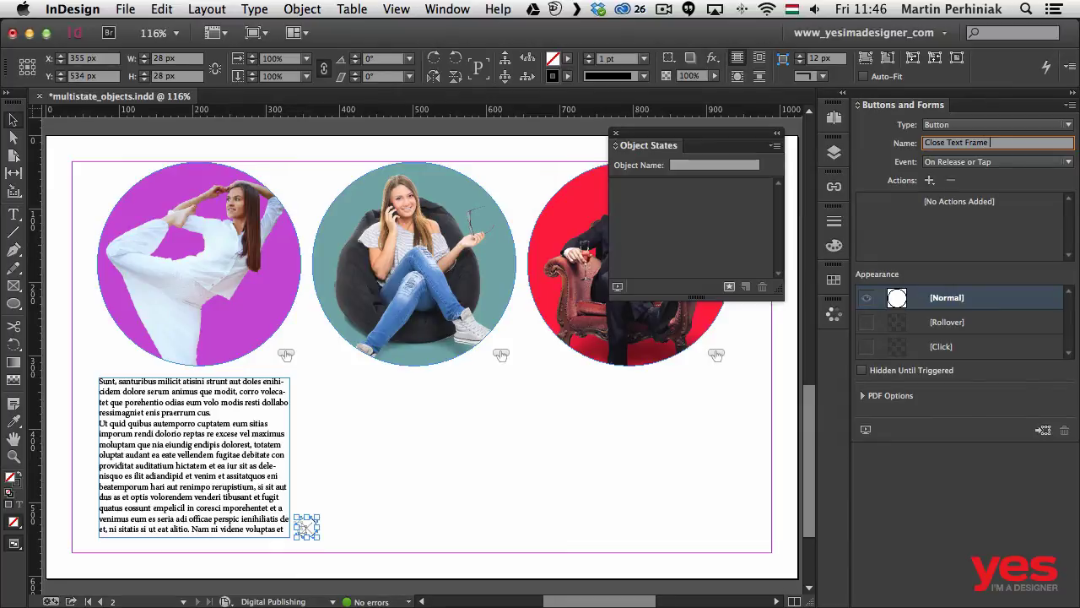
type("1")
key("Return")
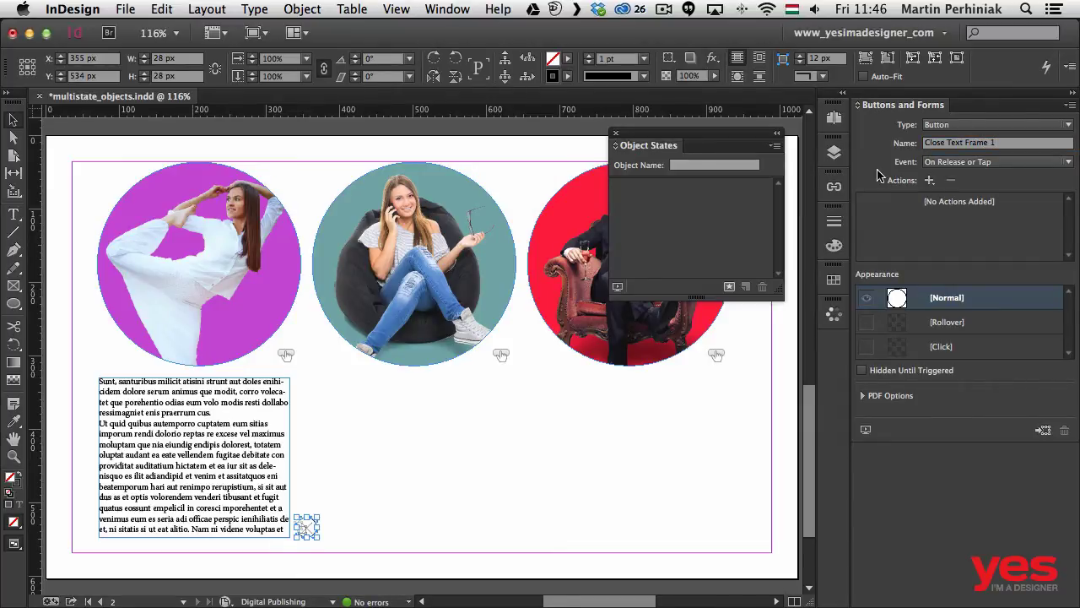
Give the close button a Go To Previous State action for Text frame 1 that stops at the first state
left_click(929, 181)
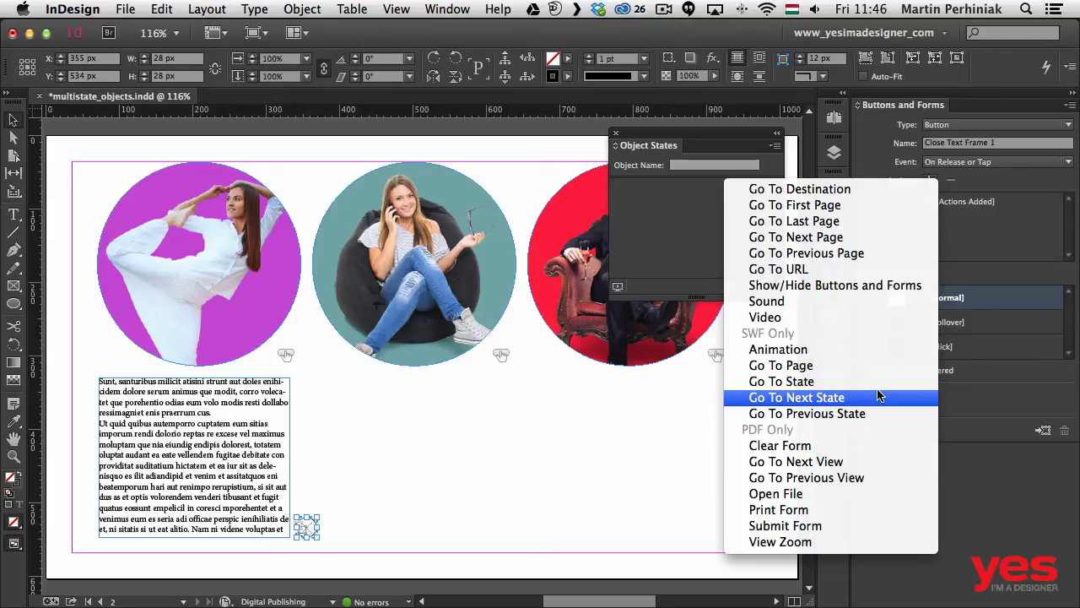
left_click(848, 414)
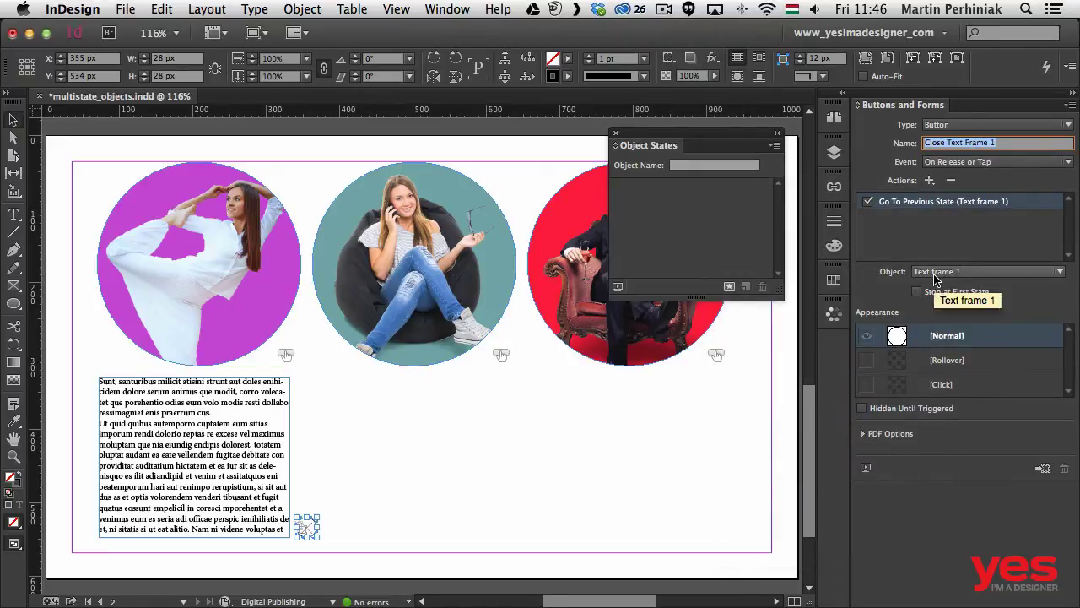
left_click(918, 295)
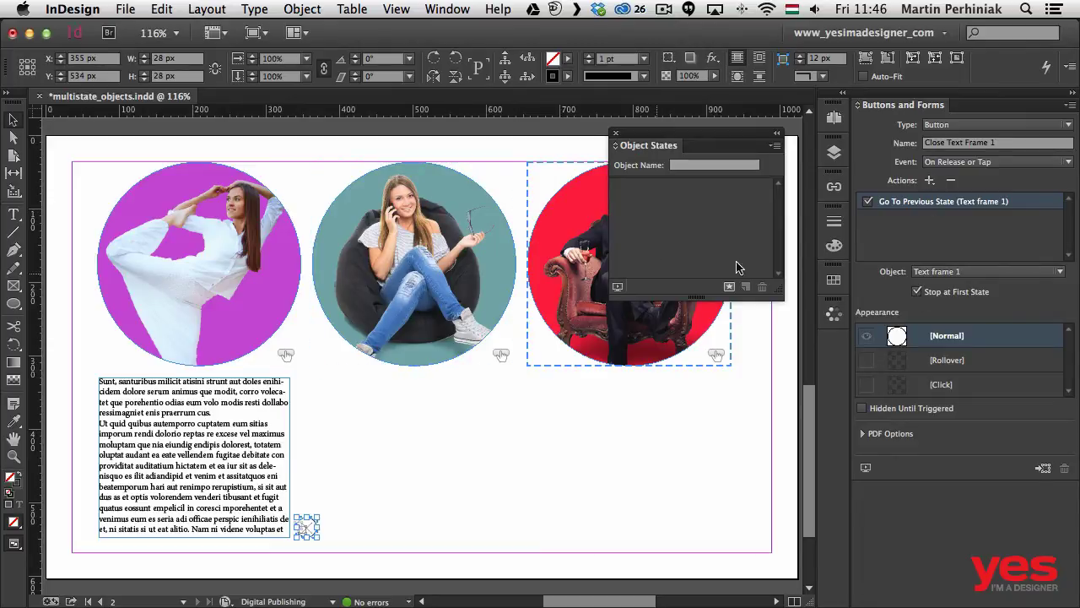
Add a Show/Hide Buttons and Forms action to Close Text Frame 1 that shows Image 2 and Image 3
left_click(928, 181)
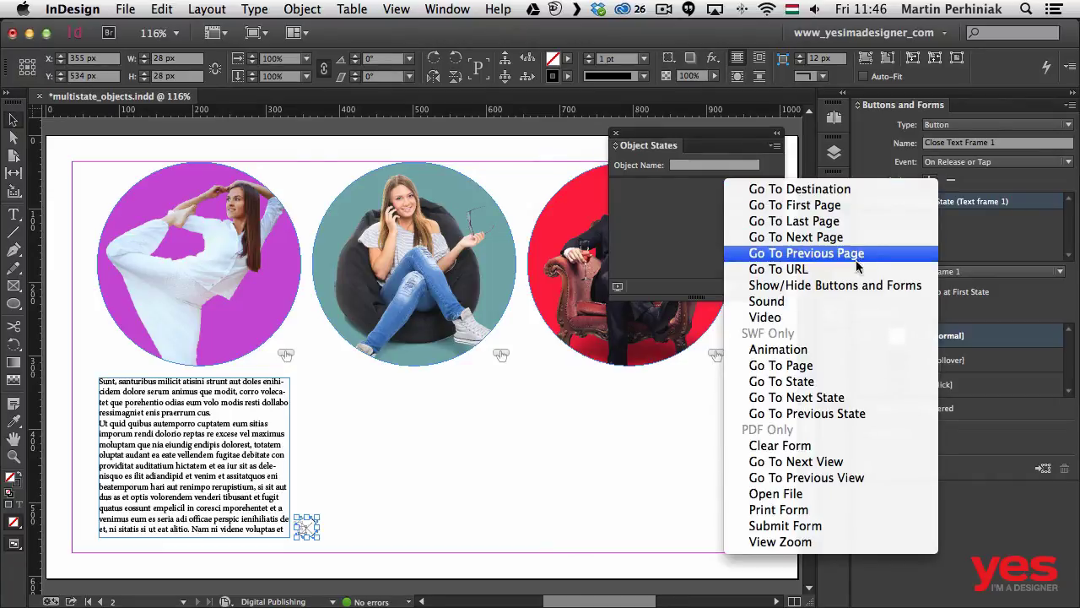
left_click(844, 285)
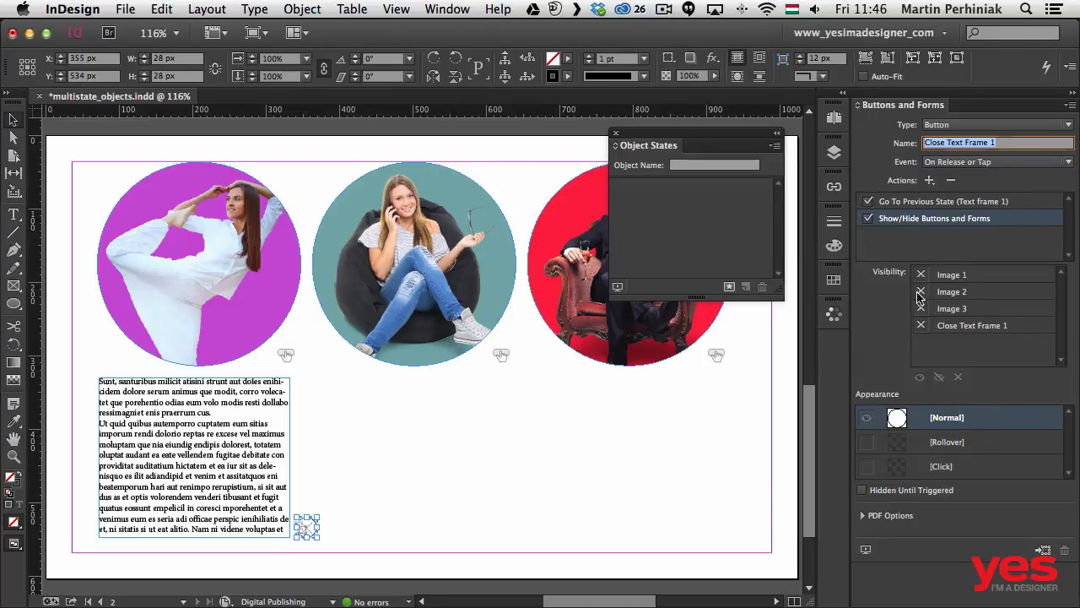
left_click(921, 292)
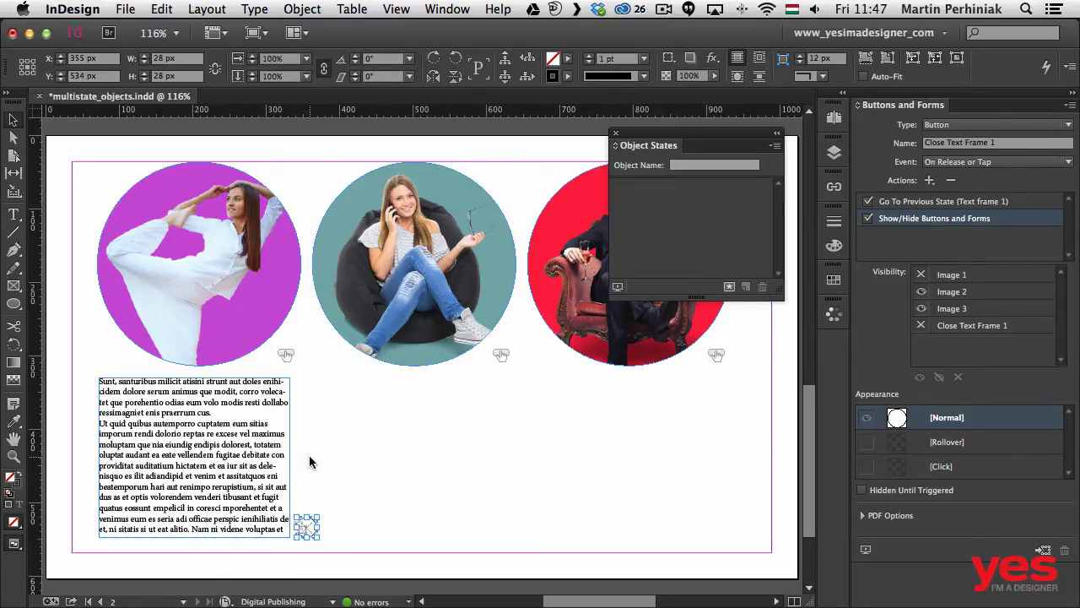
Preview the page as SWF and test opening and closing the first image's text several times
left_click(866, 549)
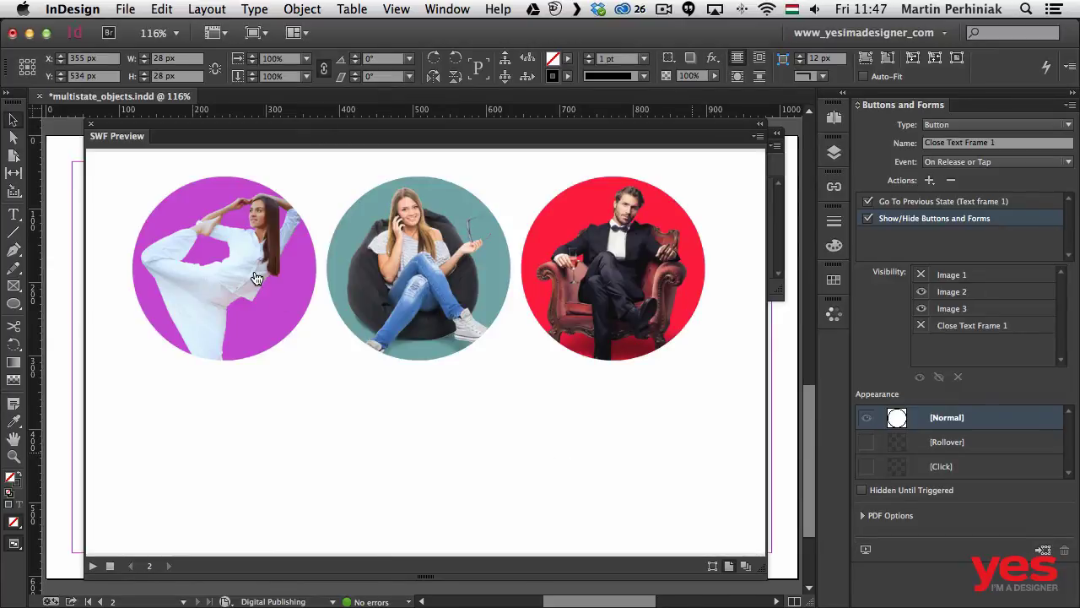
left_click(257, 279)
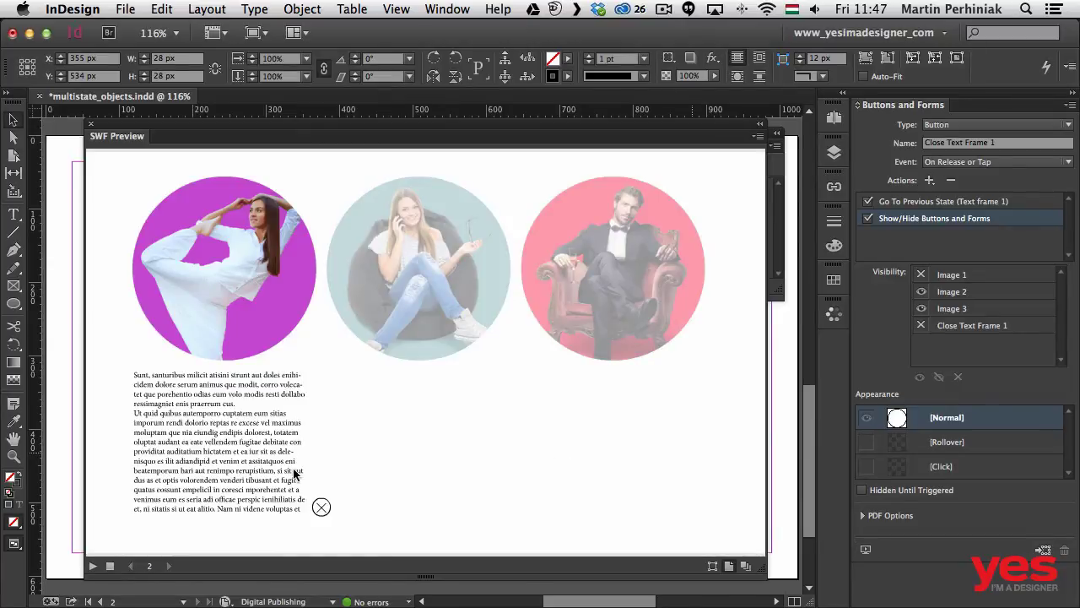
left_click(322, 509)
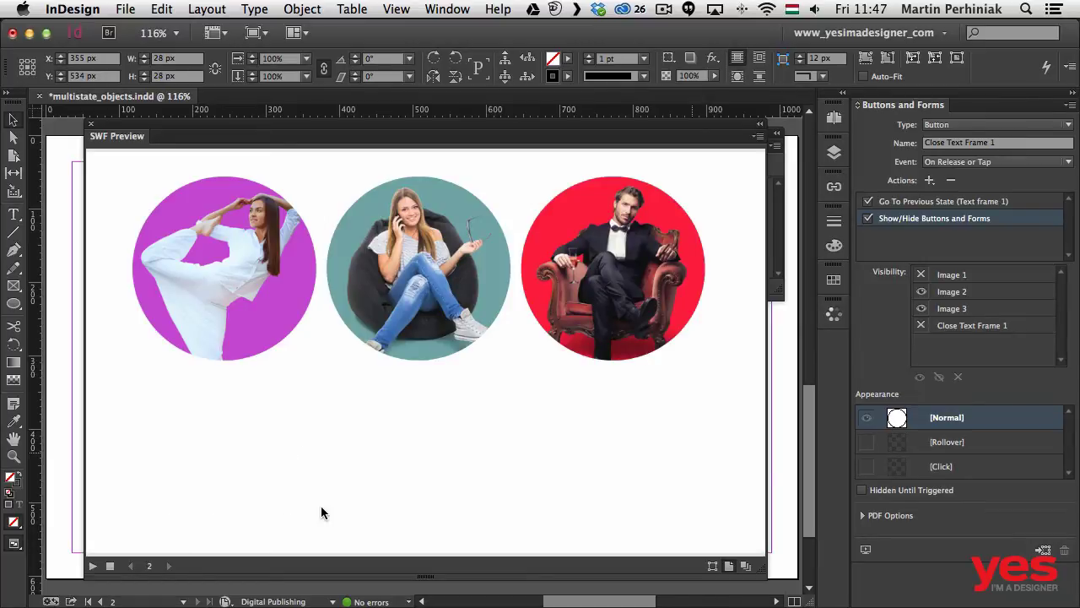
left_click(230, 268)
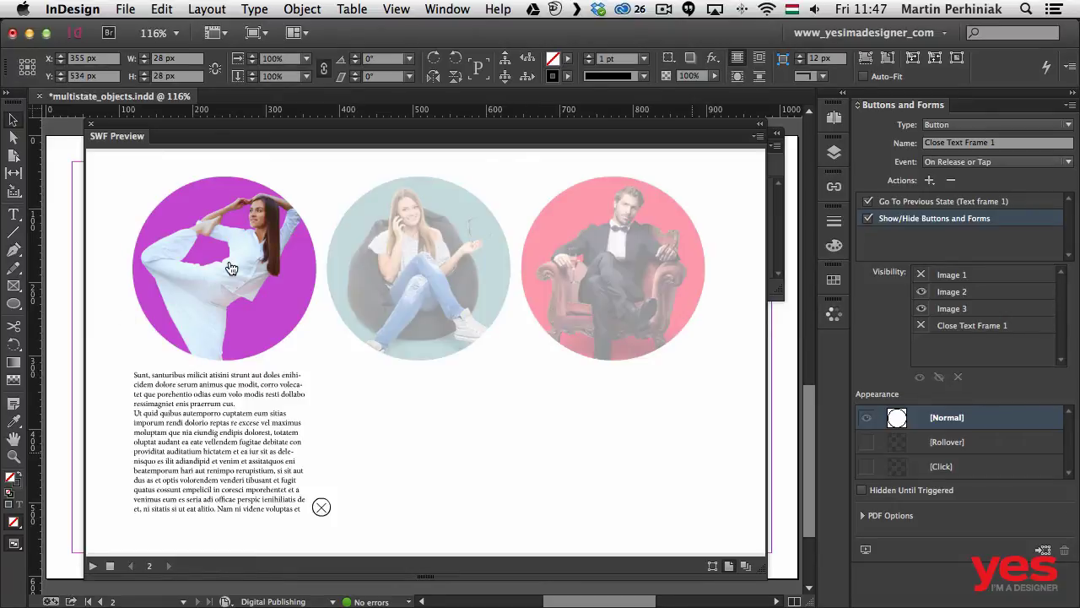
left_click(323, 514)
left_click(250, 337)
left_click(317, 506)
left_click(224, 242)
left_click(93, 127)
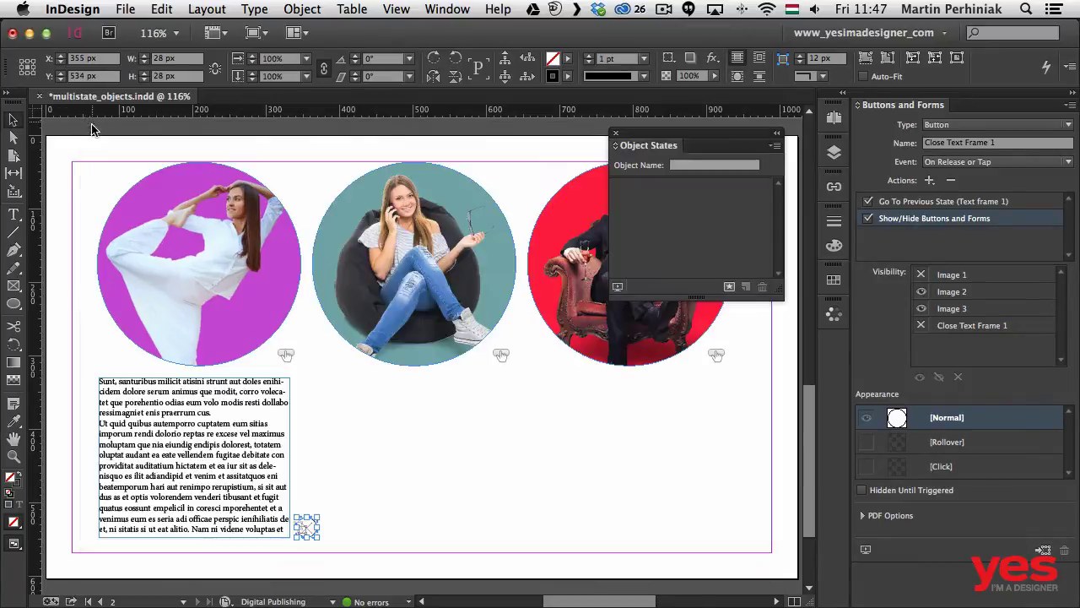
Draw an empty text frame about 236 by 218 px below the second image, level with the first text
left_click(414, 268)
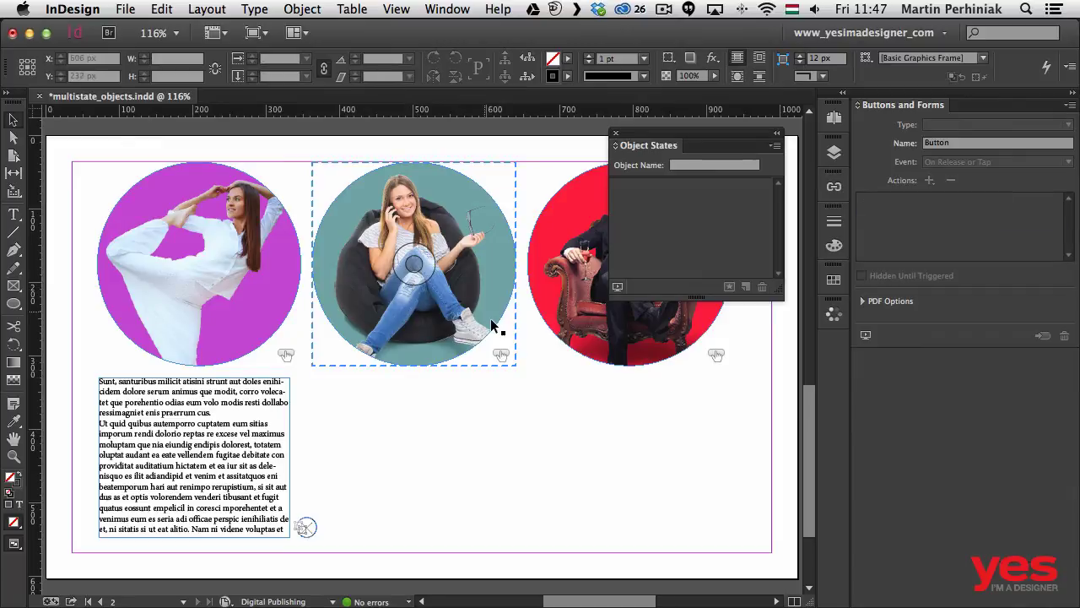
left_click(469, 412)
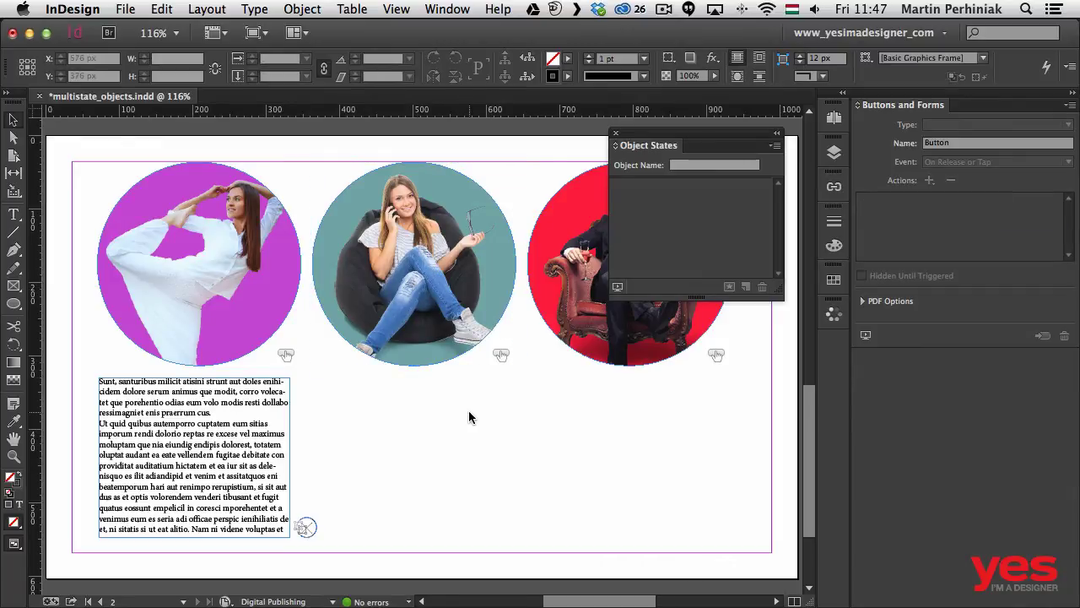
key("t")
left_click_drag(332, 378, 509, 545)
key("Escape")
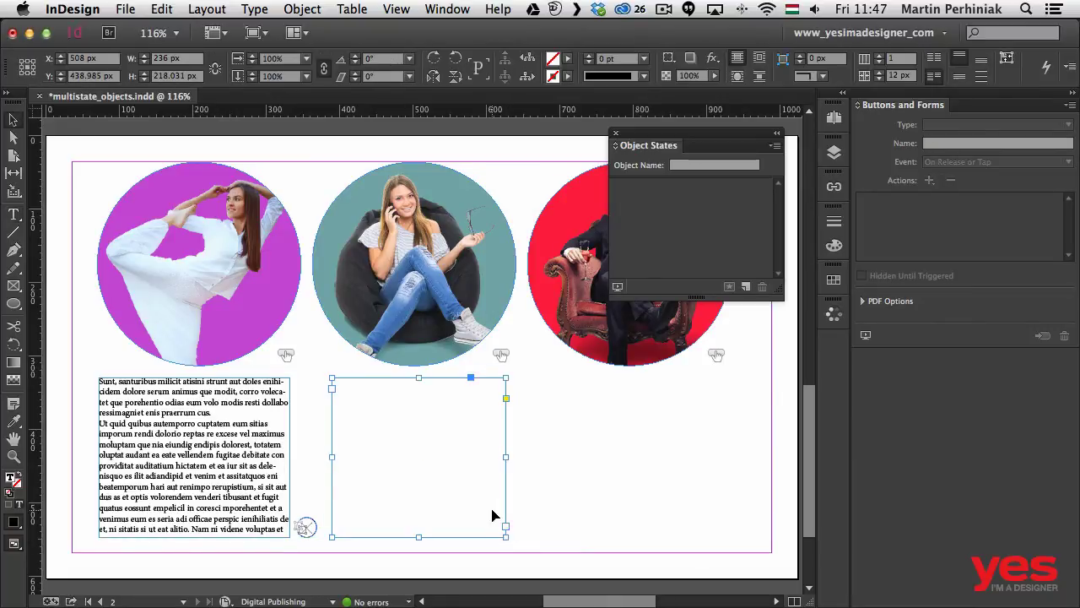
Convert the empty text frame to a multi-state object and name it Text frame 2
left_click(747, 288)
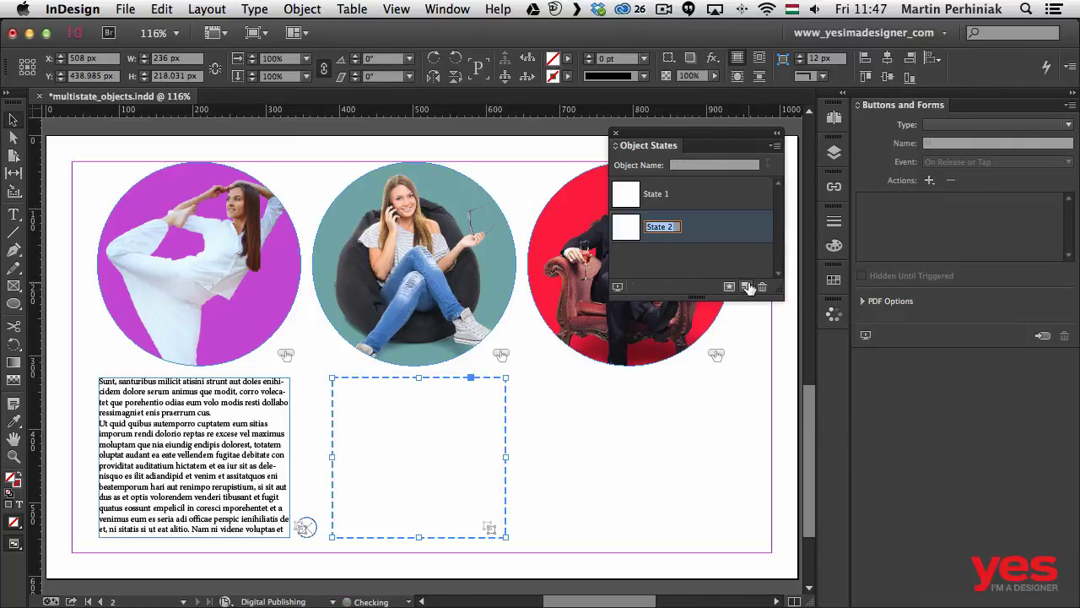
left_click_drag(727, 164, 646, 160)
type("Te")
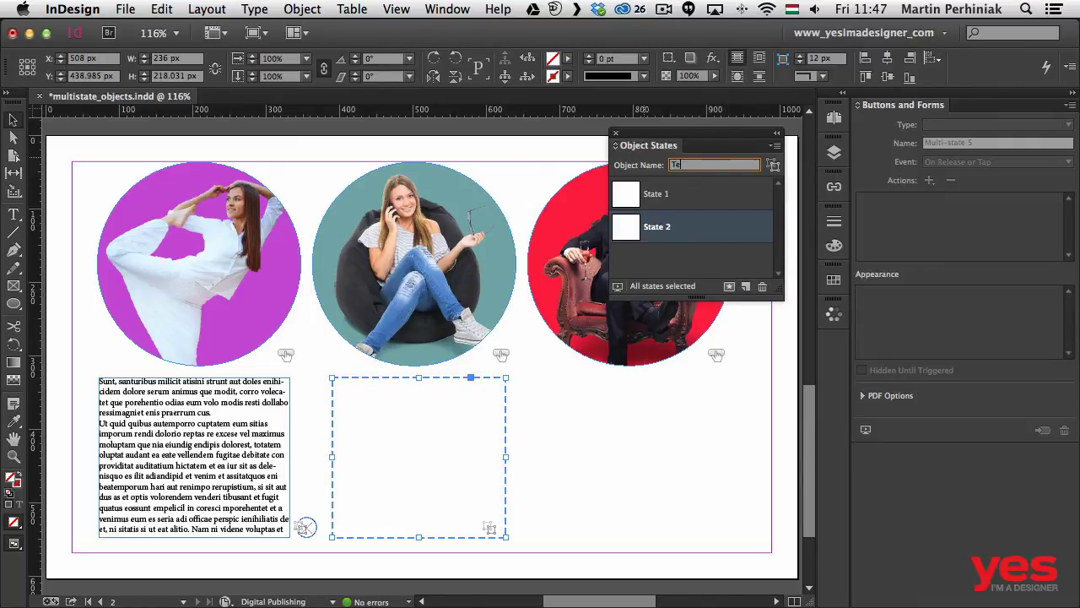
type("xt frame 2")
key("Return")
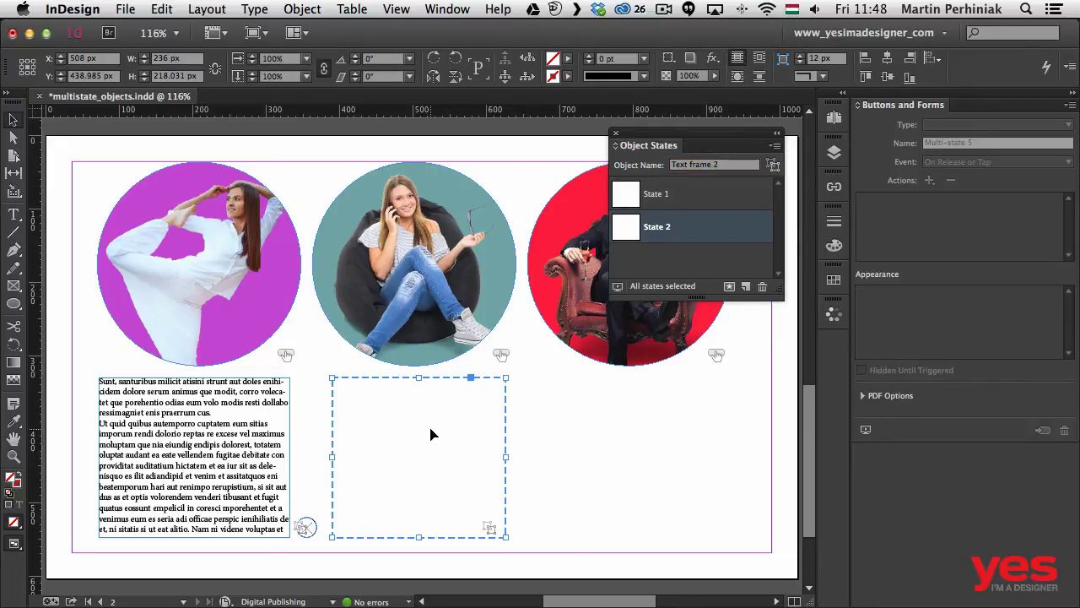
Fill the text frame in State 2 of Text frame 2 with placeholder text
left_click(427, 431)
double_click(420, 411)
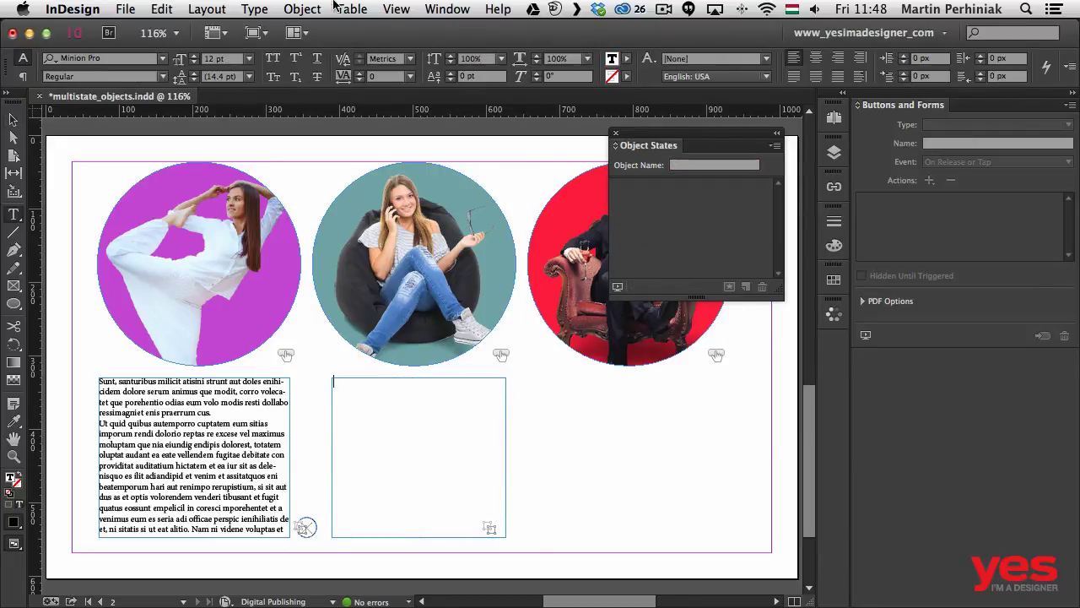
left_click(254, 9)
left_click(358, 505)
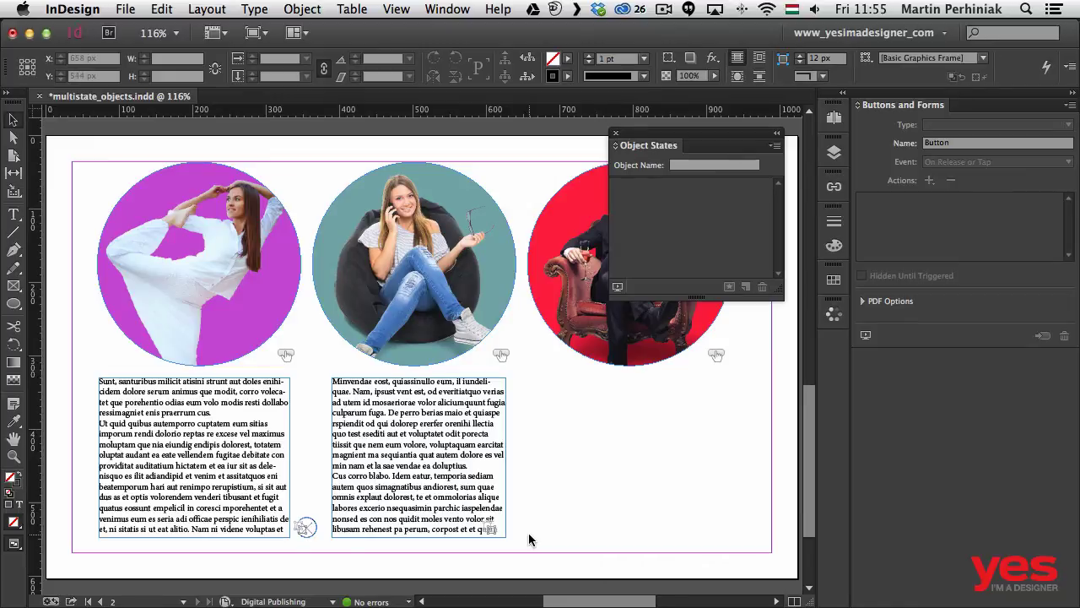
Copy the Close Text Frame 1 button and place the copy beside the lower right corner of the second text
left_click(837, 153)
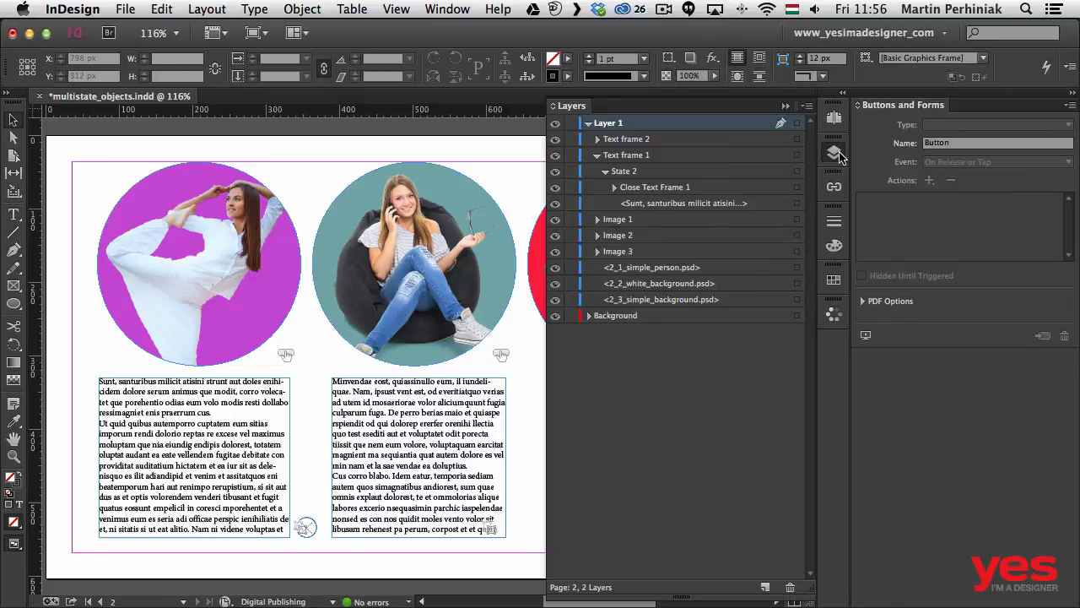
left_click(798, 188)
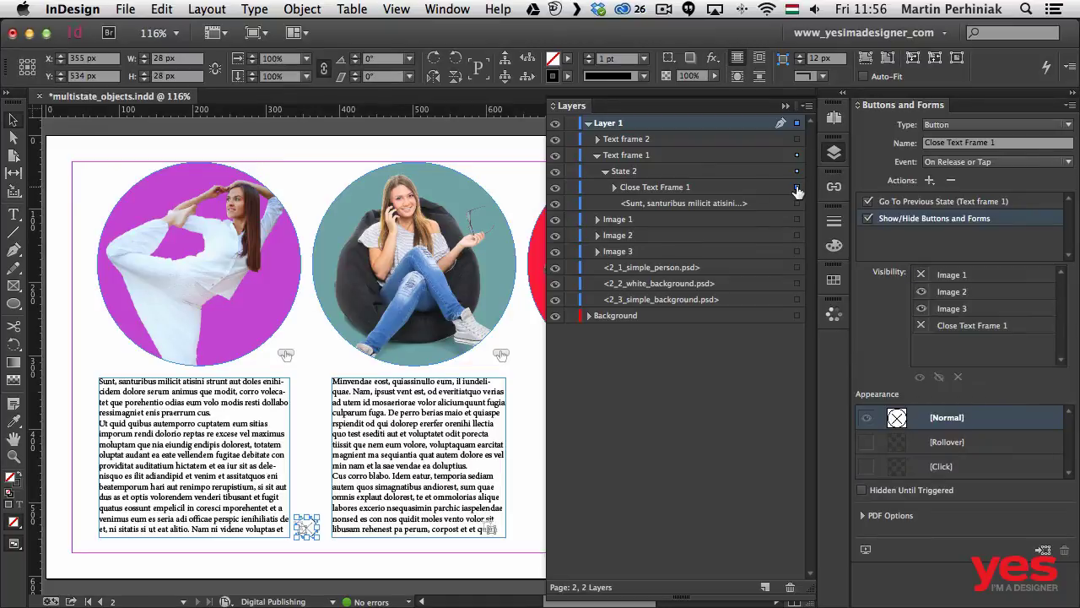
left_click(157, 10)
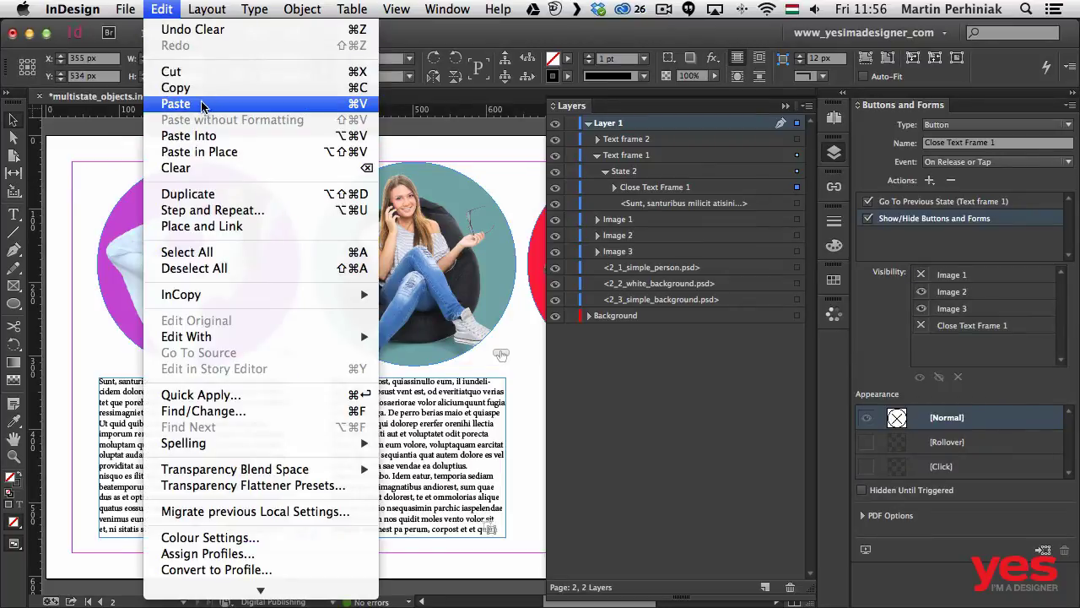
left_click(176, 88)
left_click(162, 11)
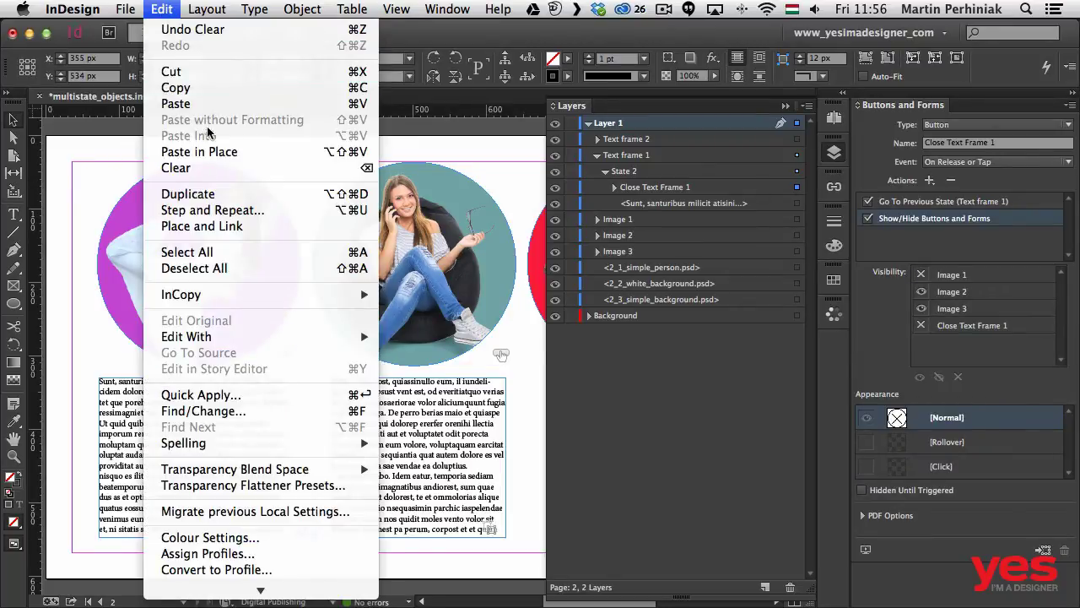
left_click(190, 105)
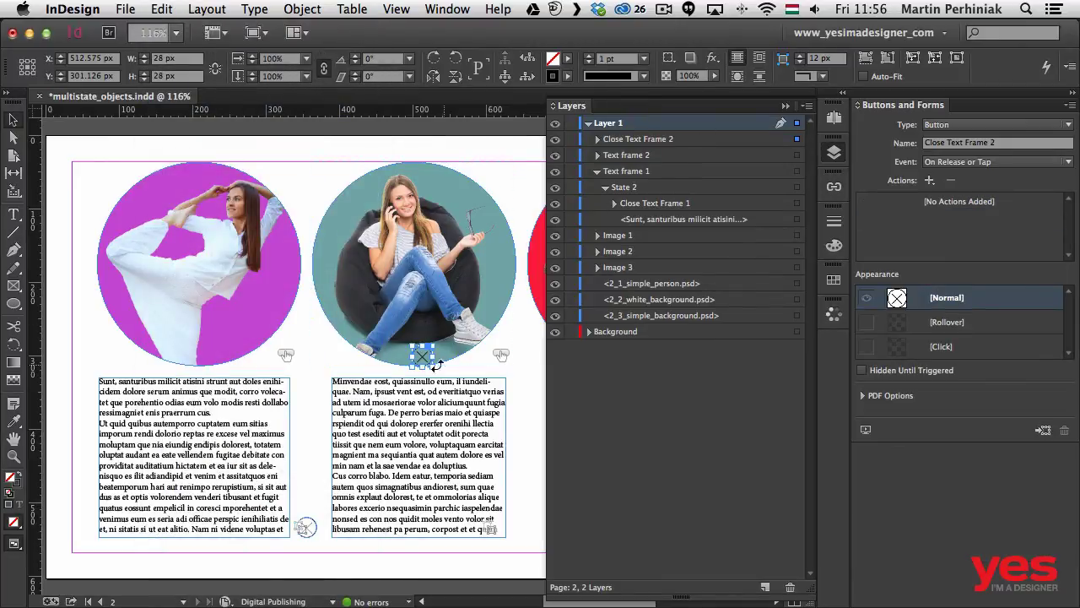
left_click_drag(425, 359, 531, 530)
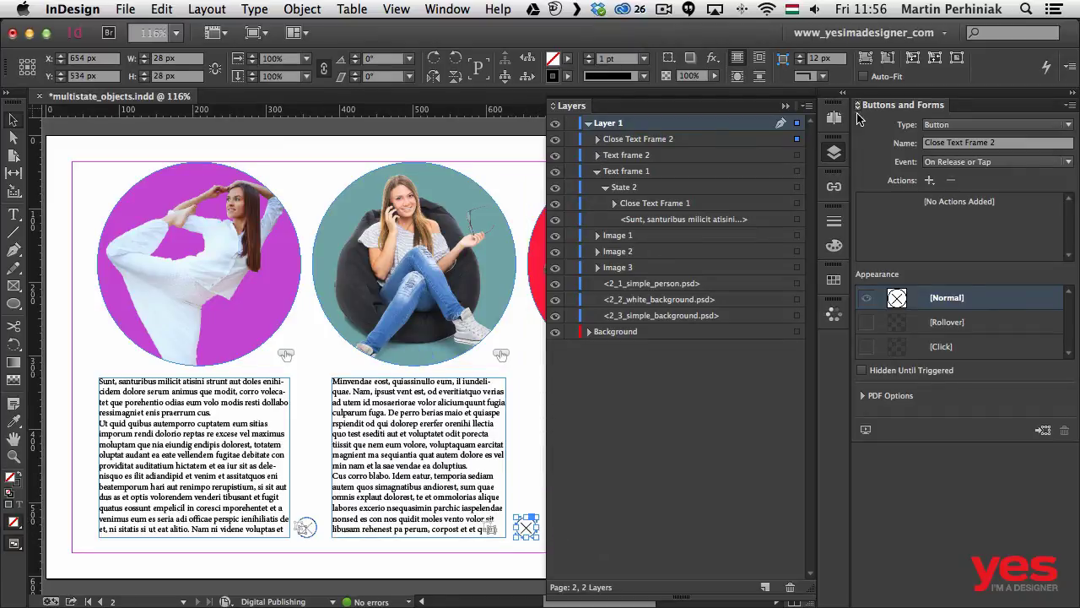
Add the copied close button to the visible State 2 of Text frame 2
left_click(834, 153)
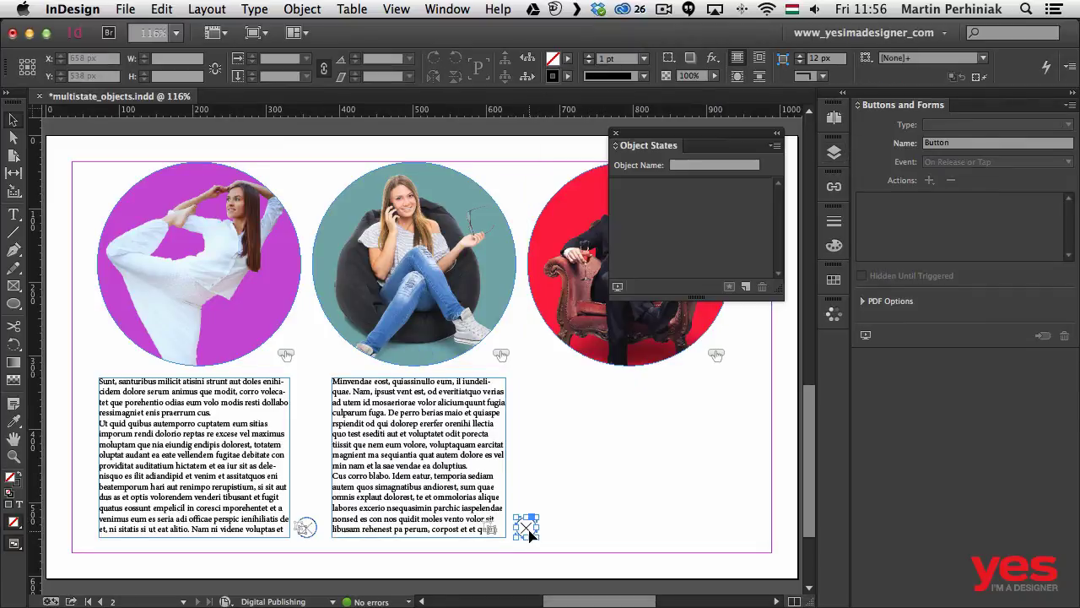
left_click(469, 481, "shift")
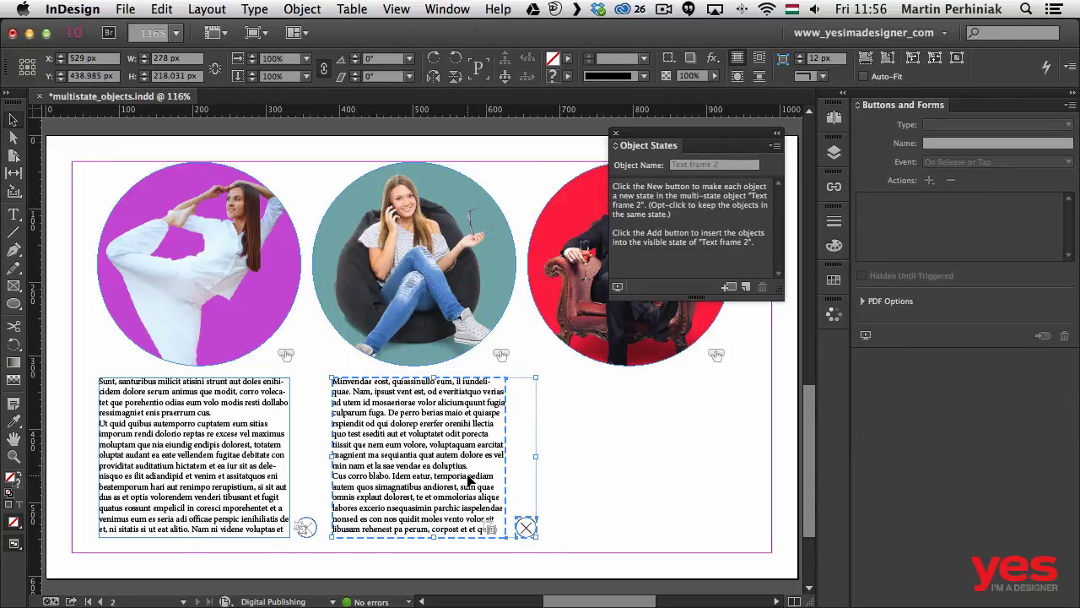
left_click(729, 288)
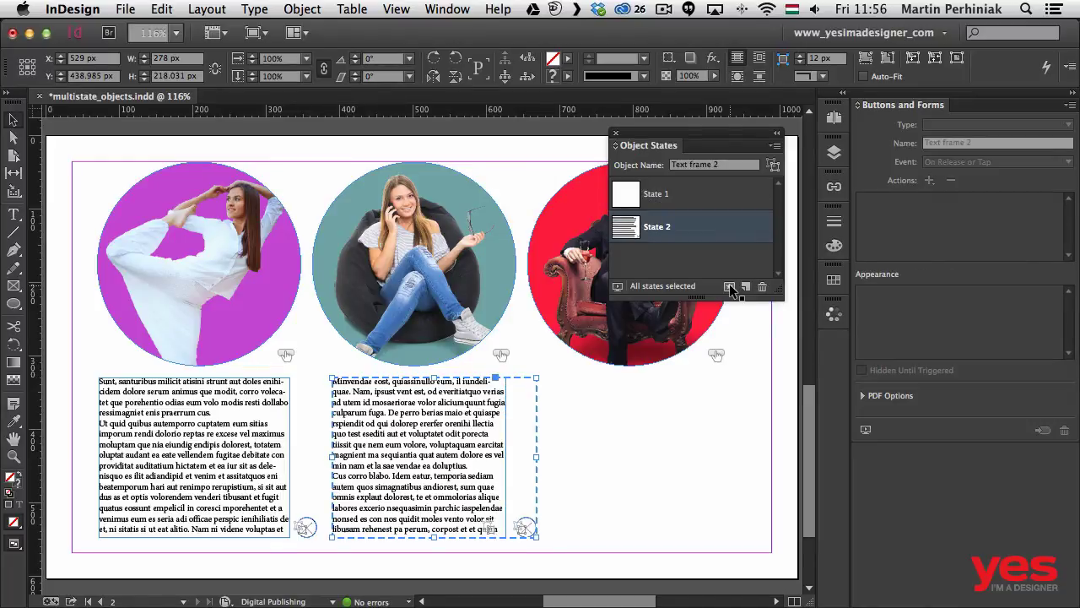
Select the Close Text Frame 2 button nested inside State 2 of Text frame 2
left_click(623, 453)
left_click(834, 152)
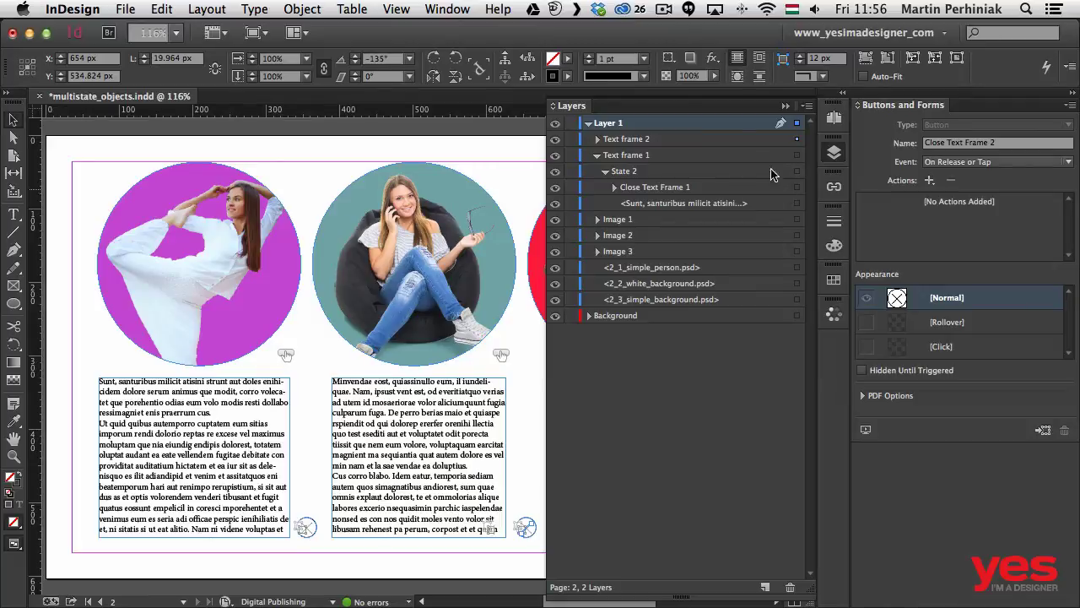
left_click(597, 140)
left_click(606, 155)
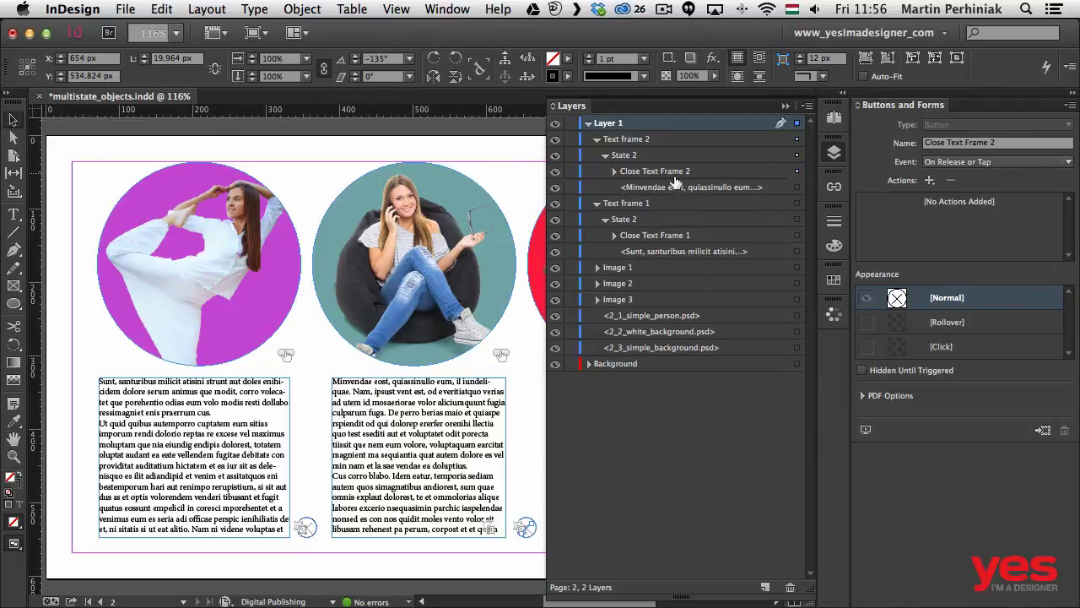
left_click(796, 173)
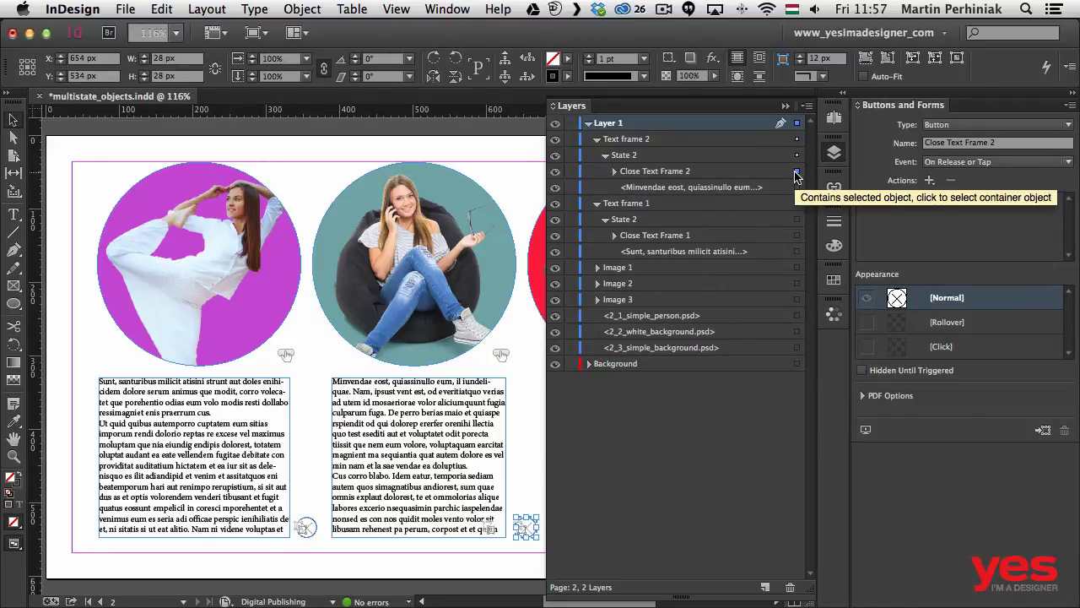
left_click(836, 154)
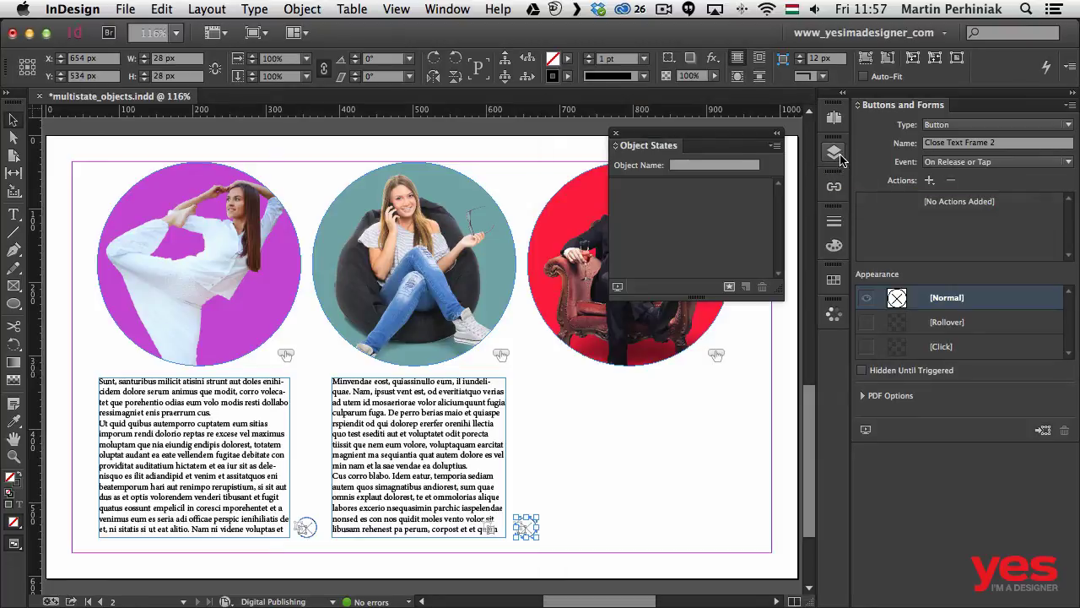
Add a Show/Hide Buttons and Forms action to Close Text Frame 2 that shows Image 1 and Image 3
left_click(929, 182)
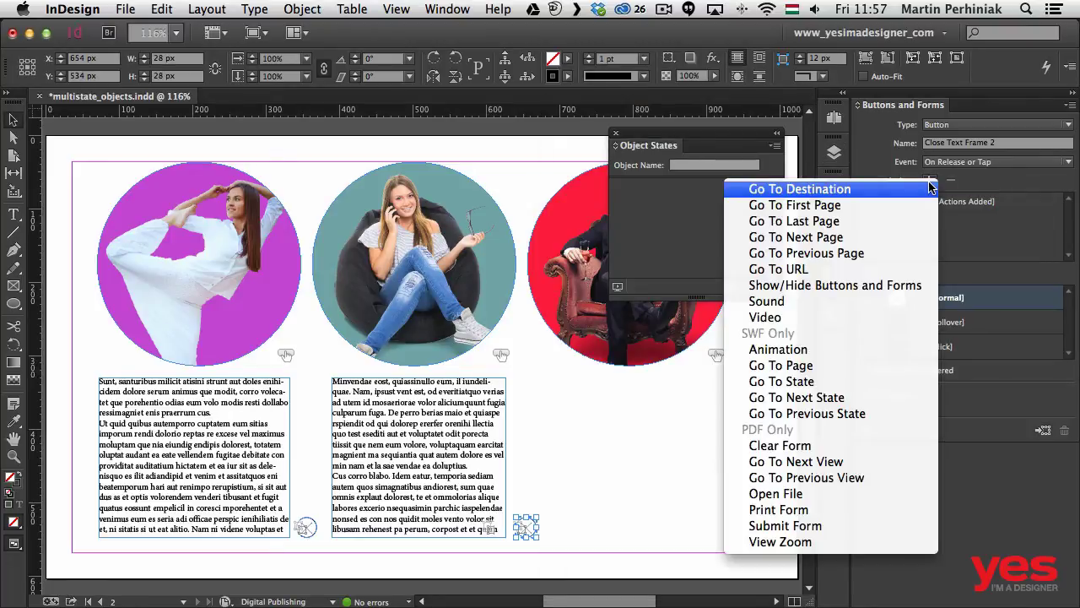
left_click(829, 286)
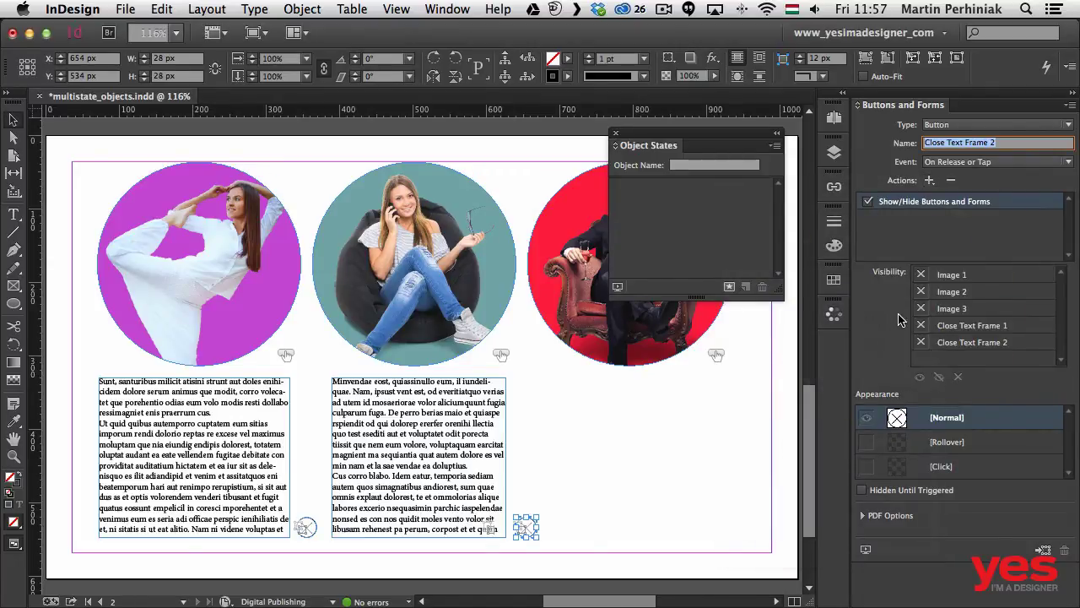
left_click(920, 270)
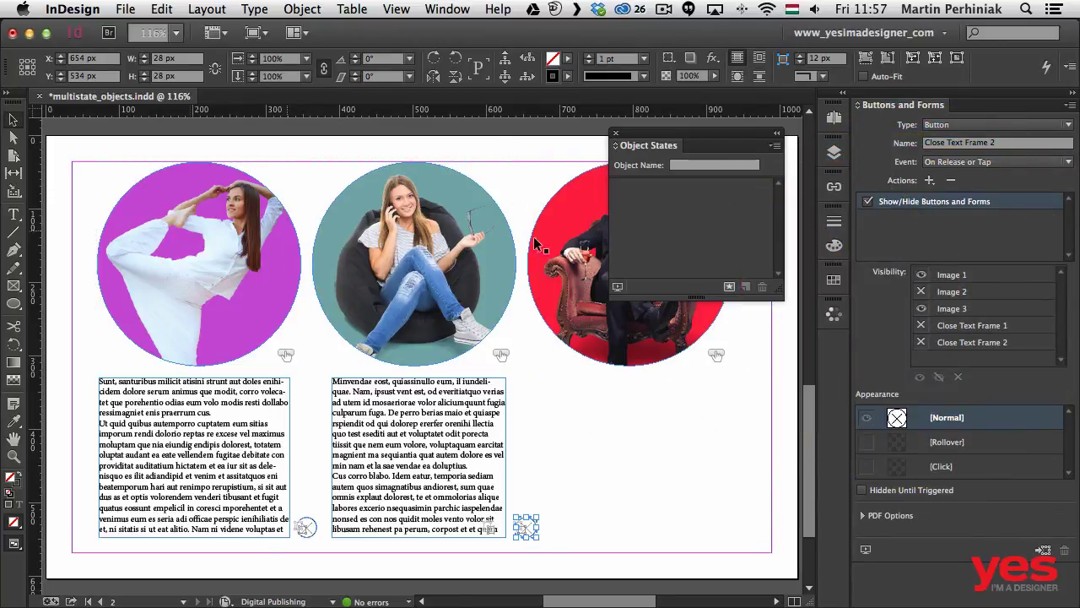
left_click(442, 228)
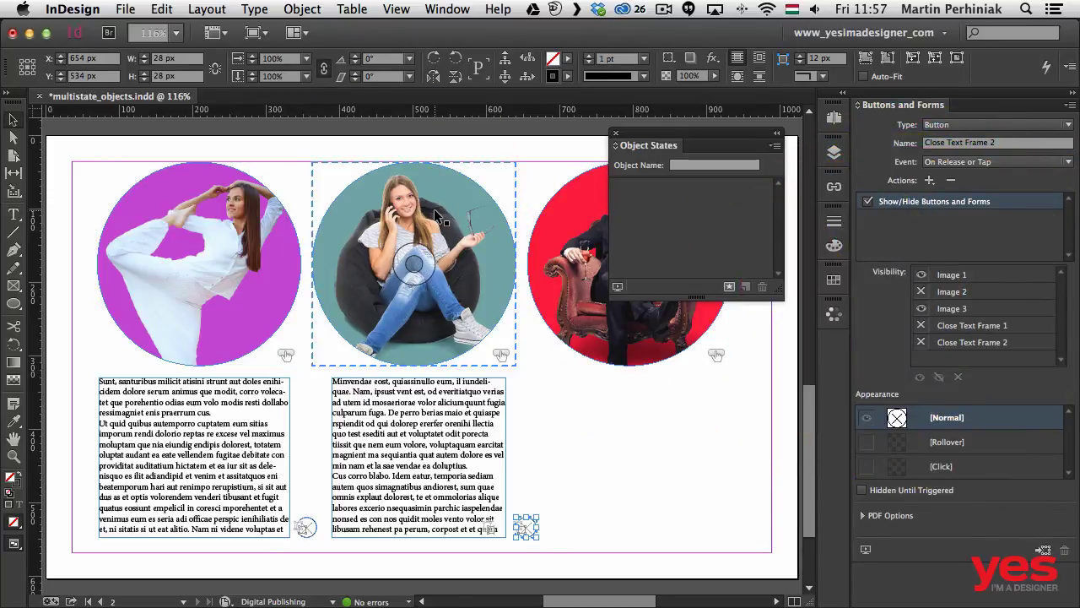
Add a Go To Previous State action for Text frame 2 to the Close Text Frame 2 button, with Stop at First State enabled
left_click(930, 181)
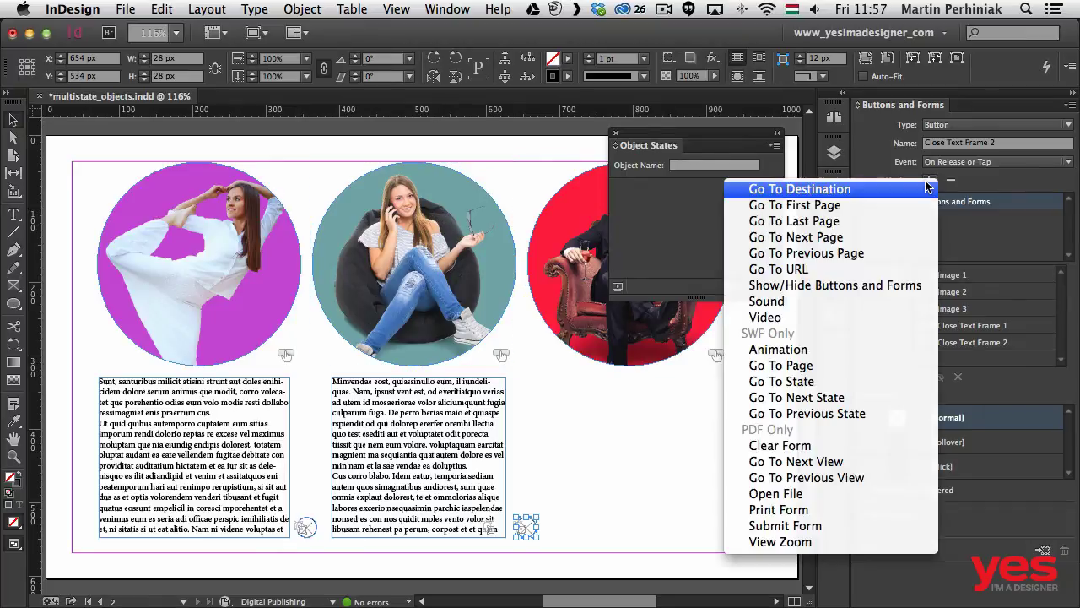
left_click(808, 413)
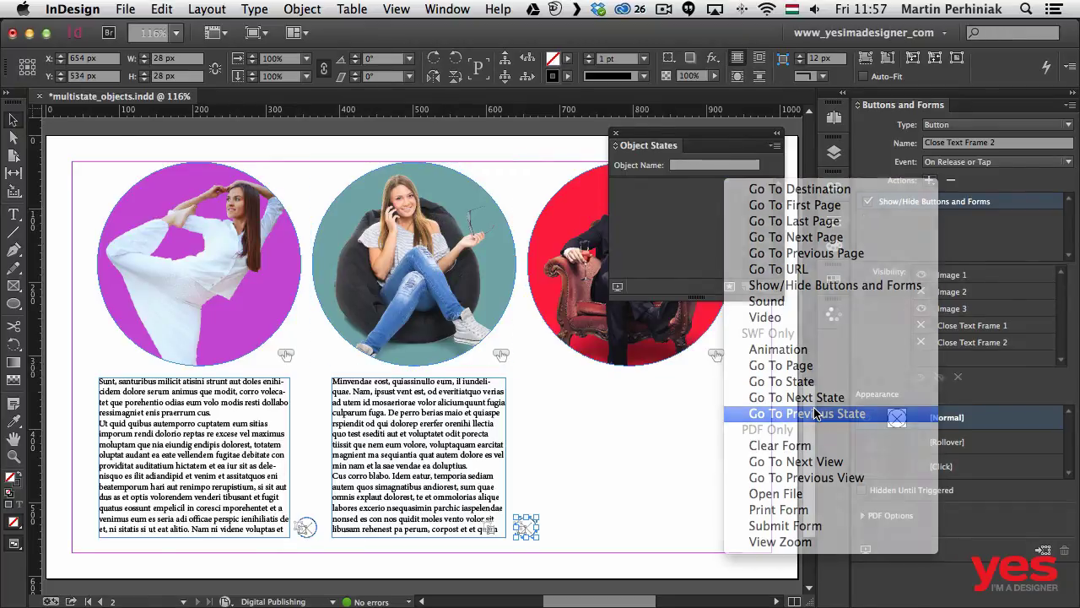
left_click(917, 291)
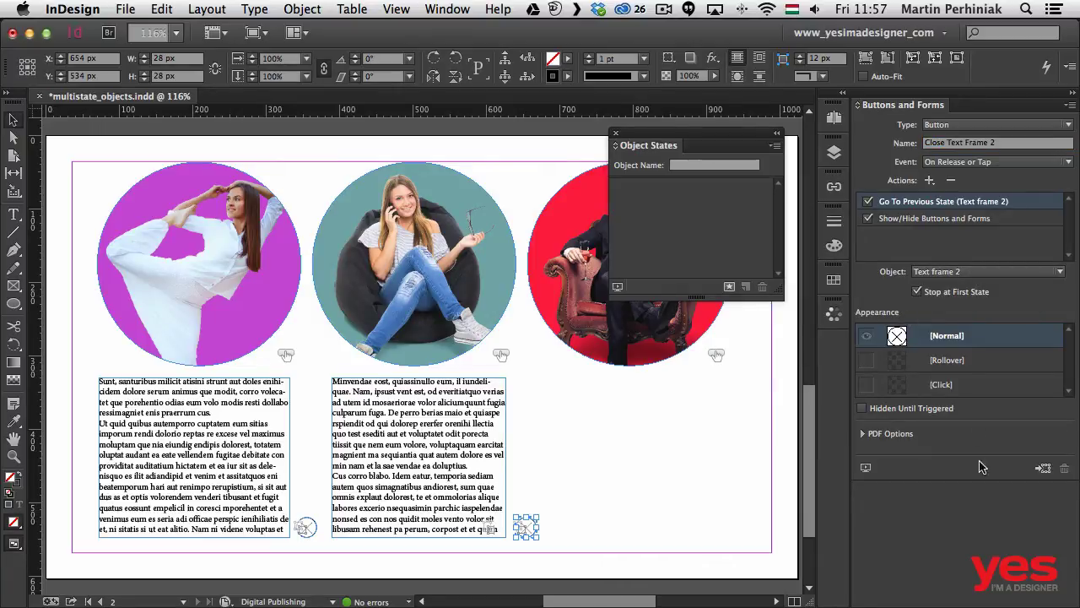
left_click(678, 463)
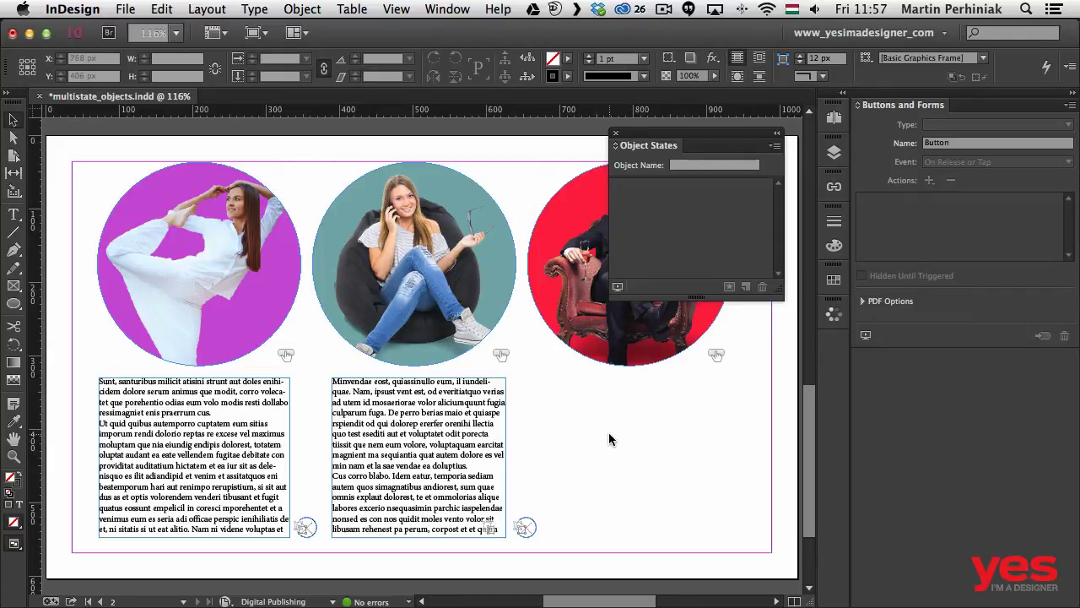
Add a Go To Next State action for Text frame 2 to the Image 2 button, with Stop at Last State enabled
left_click(469, 259)
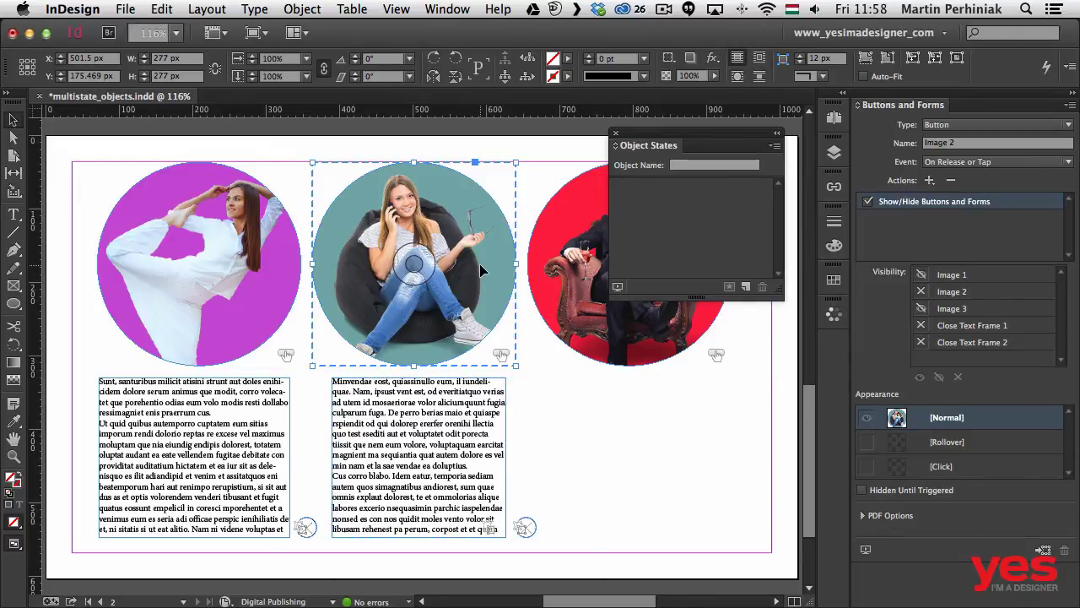
left_click(929, 181)
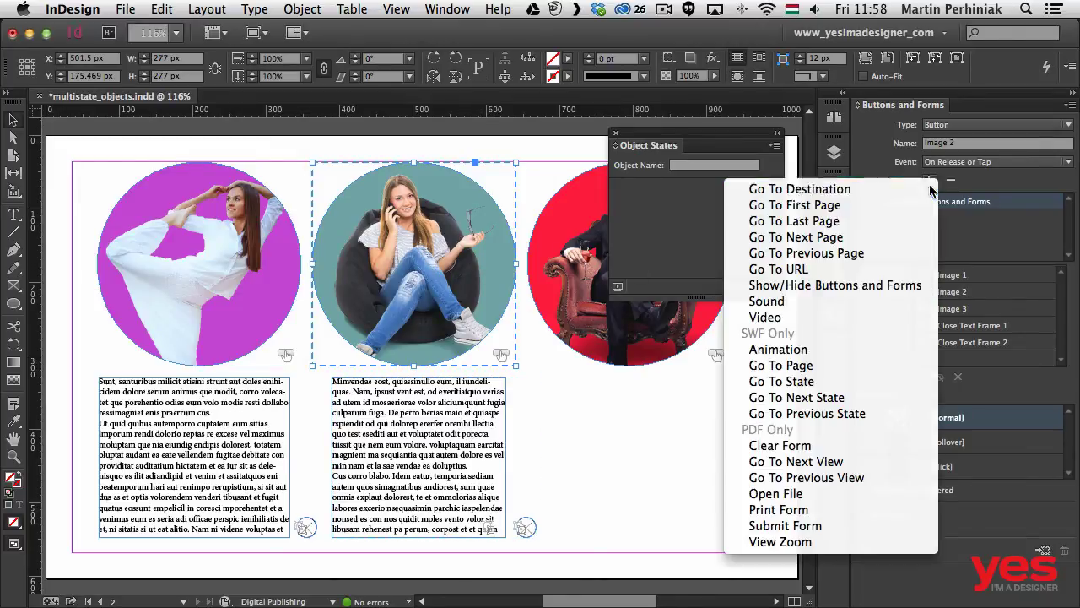
left_click(832, 407)
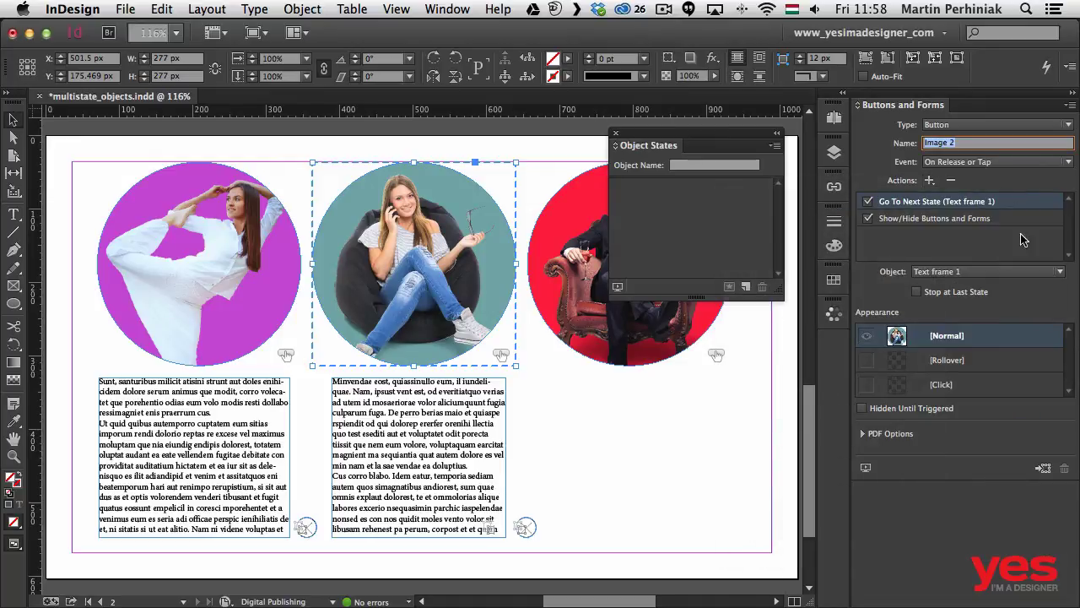
left_click(944, 272)
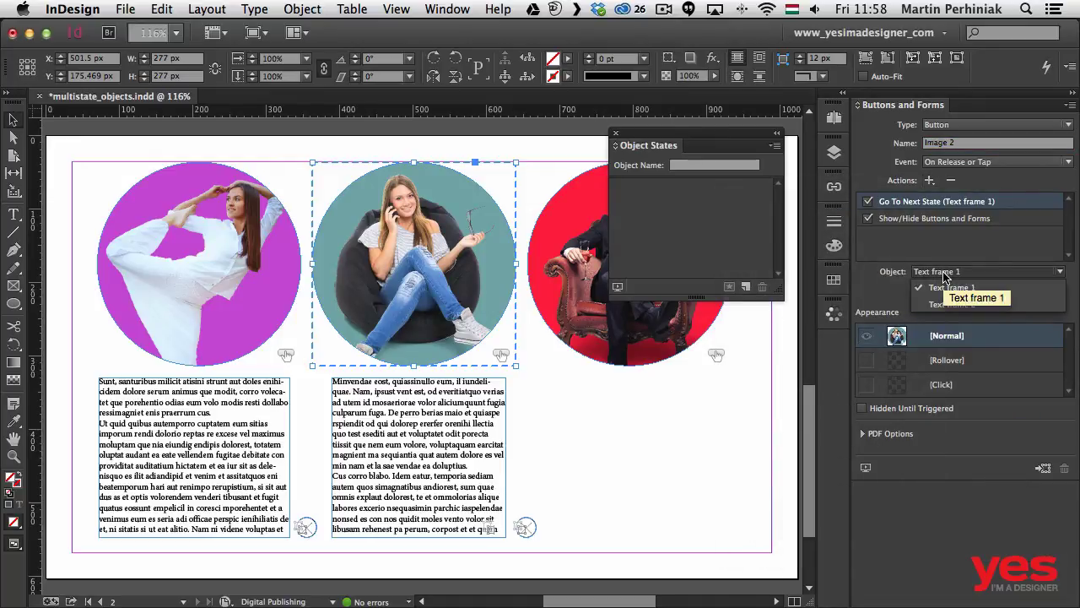
left_click(952, 304)
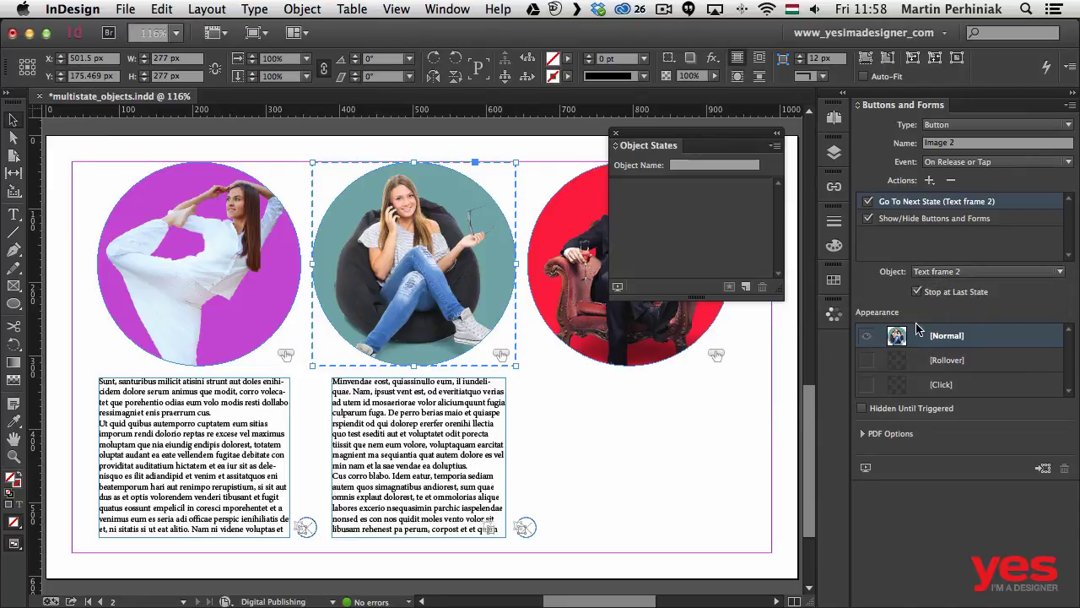
Preview the page and test the three image buttons and the close buttons of the first two texts
left_click(866, 470)
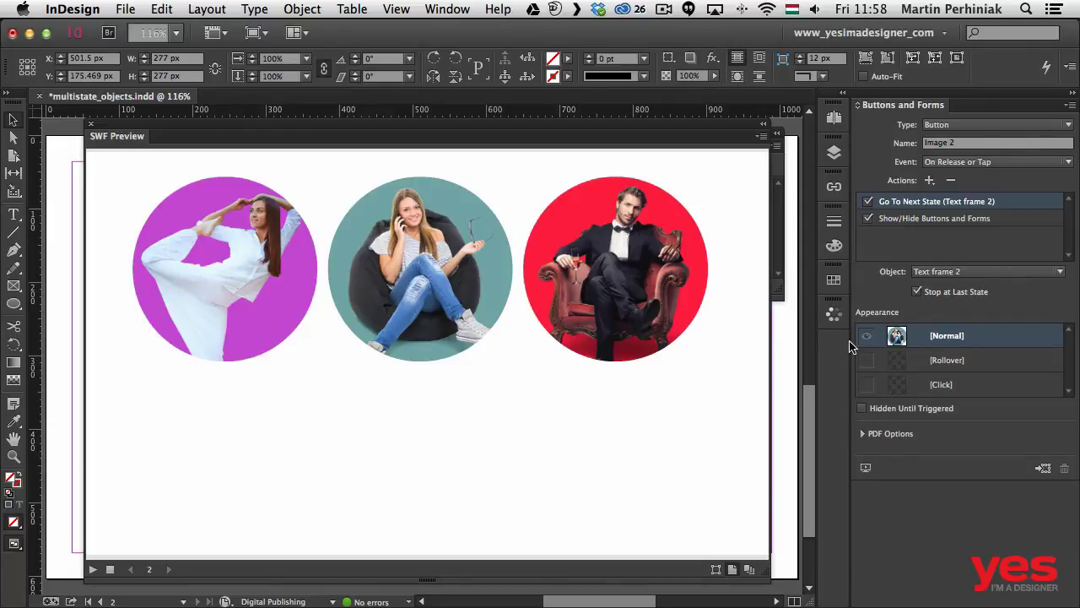
left_click(249, 299)
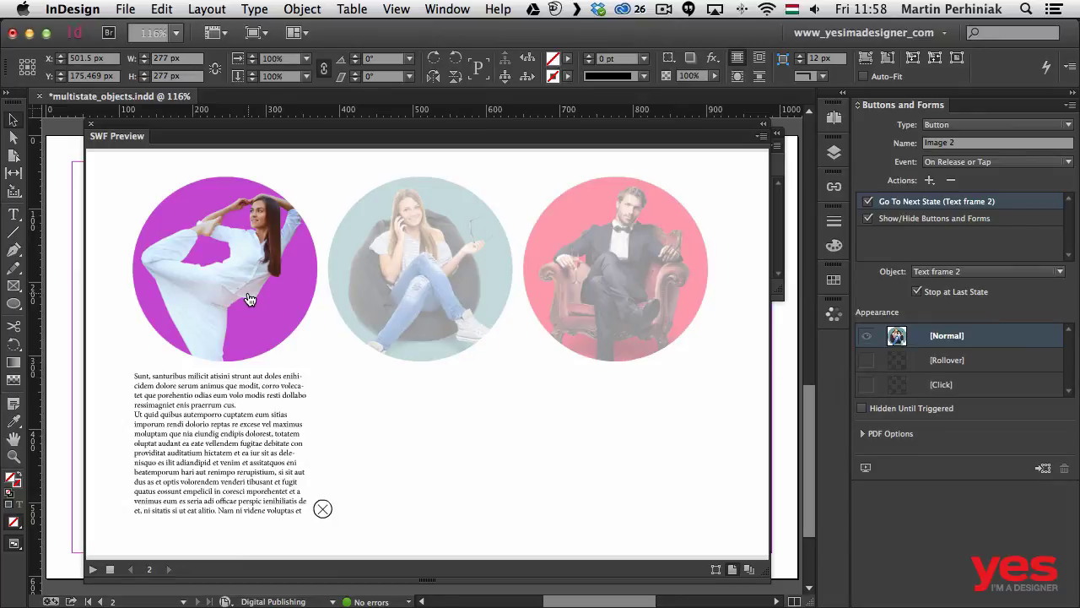
left_click(322, 510)
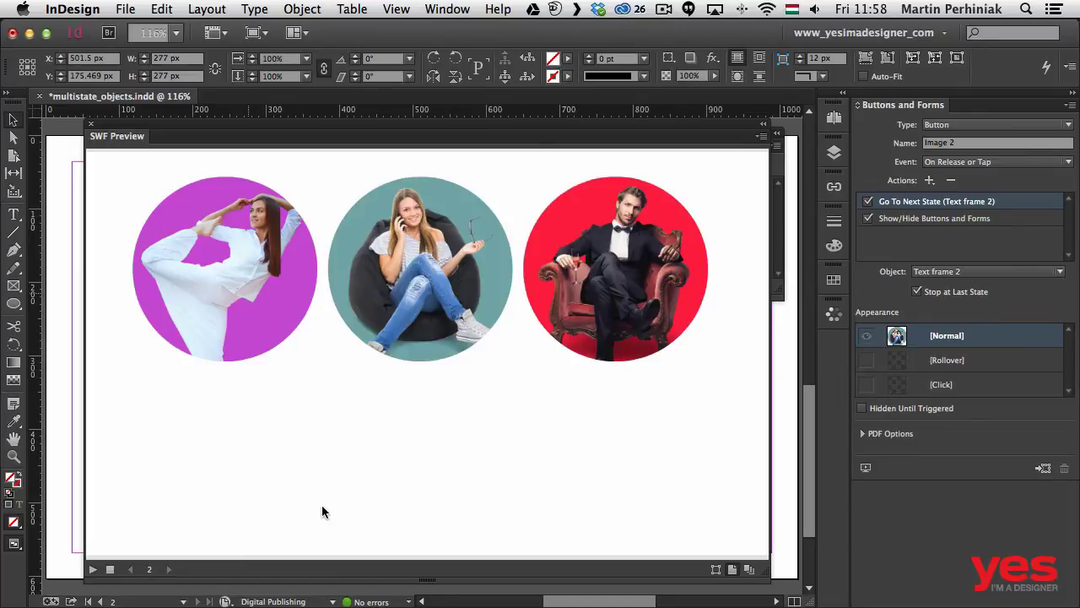
left_click(464, 241)
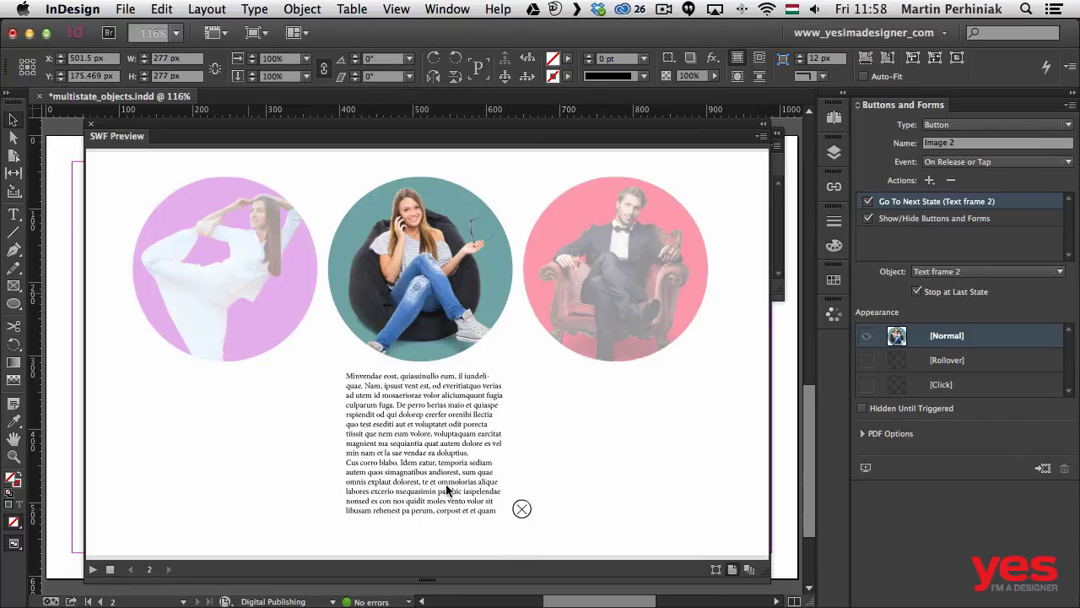
left_click(520, 507)
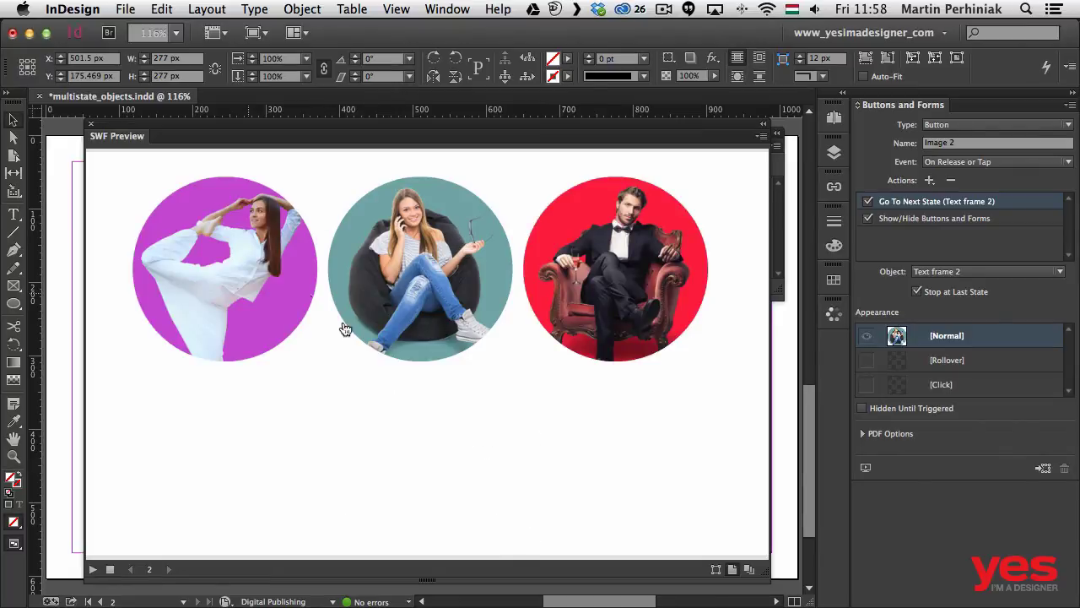
left_click(289, 302)
left_click(323, 508)
left_click(399, 319)
left_click(518, 508)
left_click(615, 257)
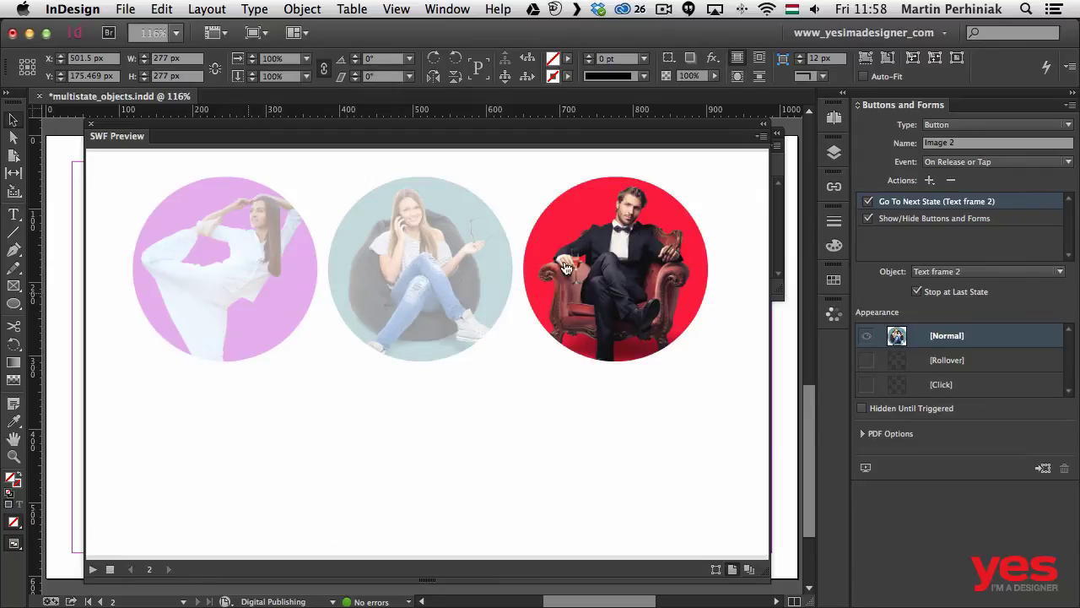
left_click(90, 126)
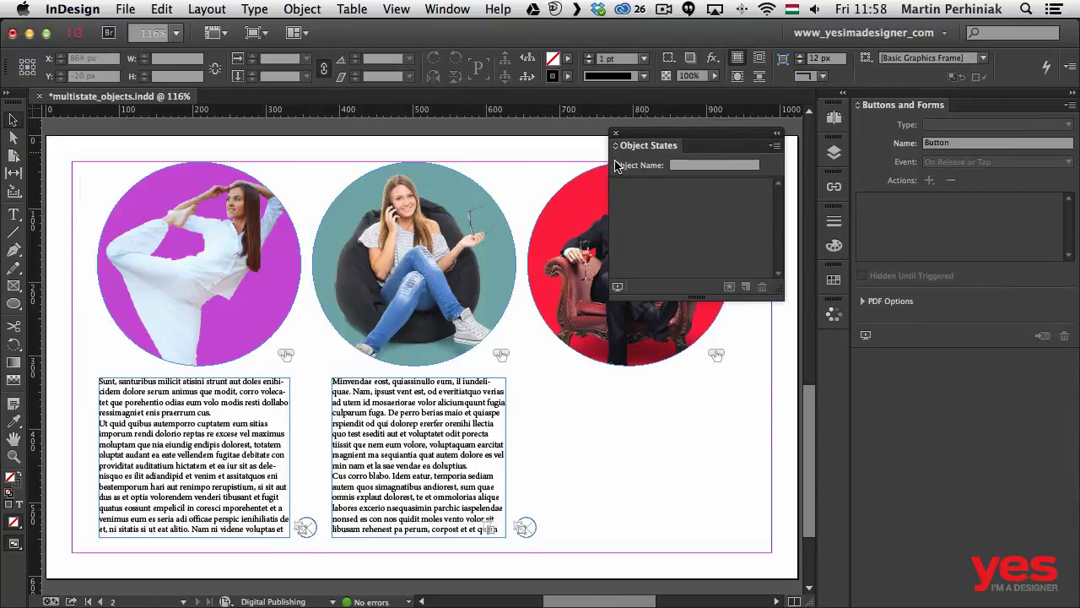
Draw an empty text frame about 239 by 218 px below the third image
left_click(330, 309)
key("t")
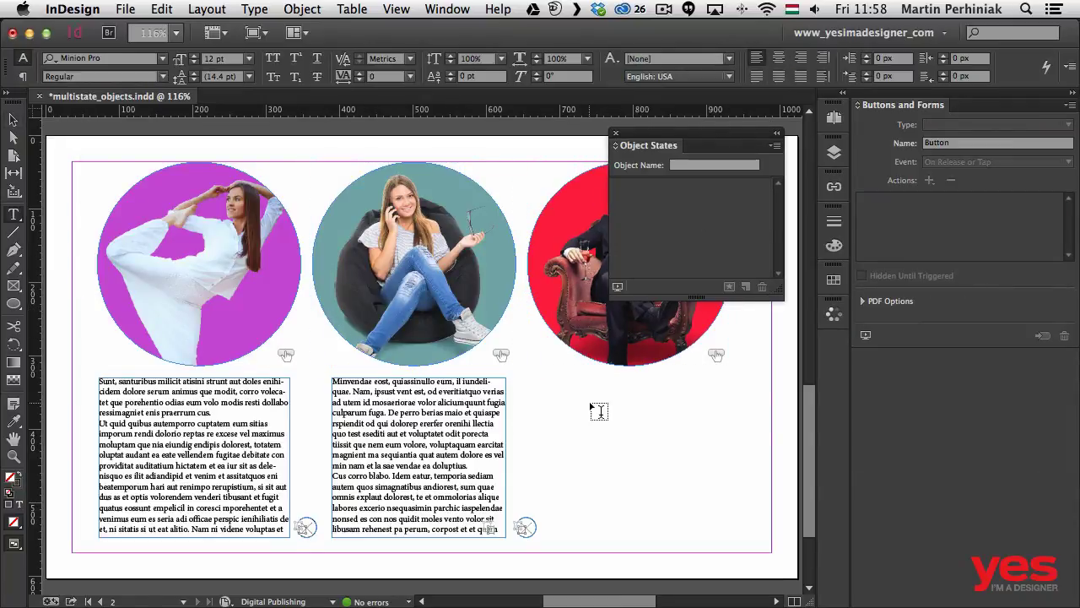
left_click_drag(555, 377, 730, 537)
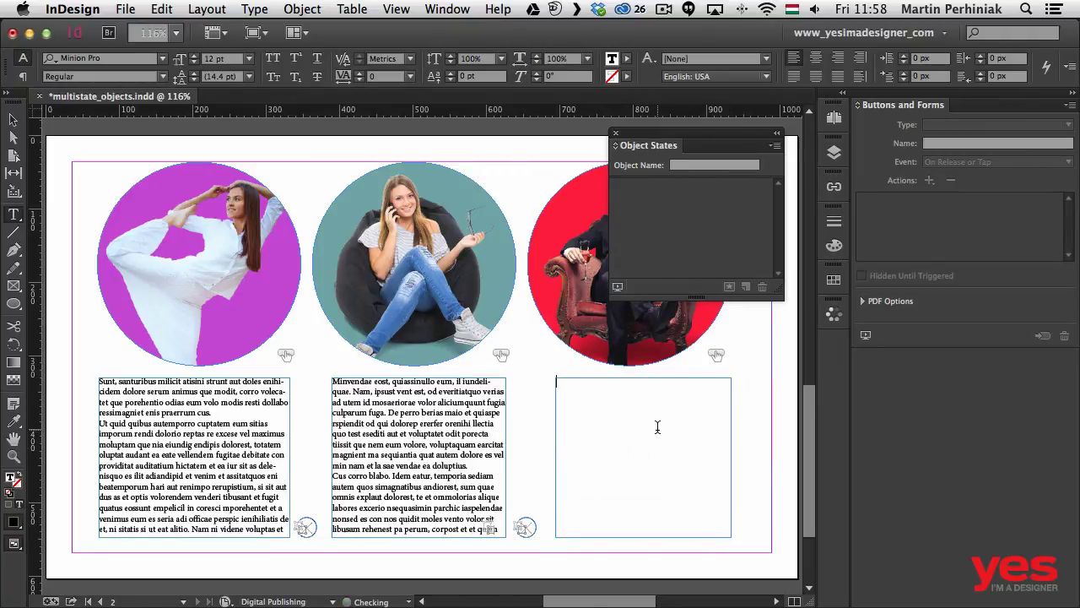
key("Escape")
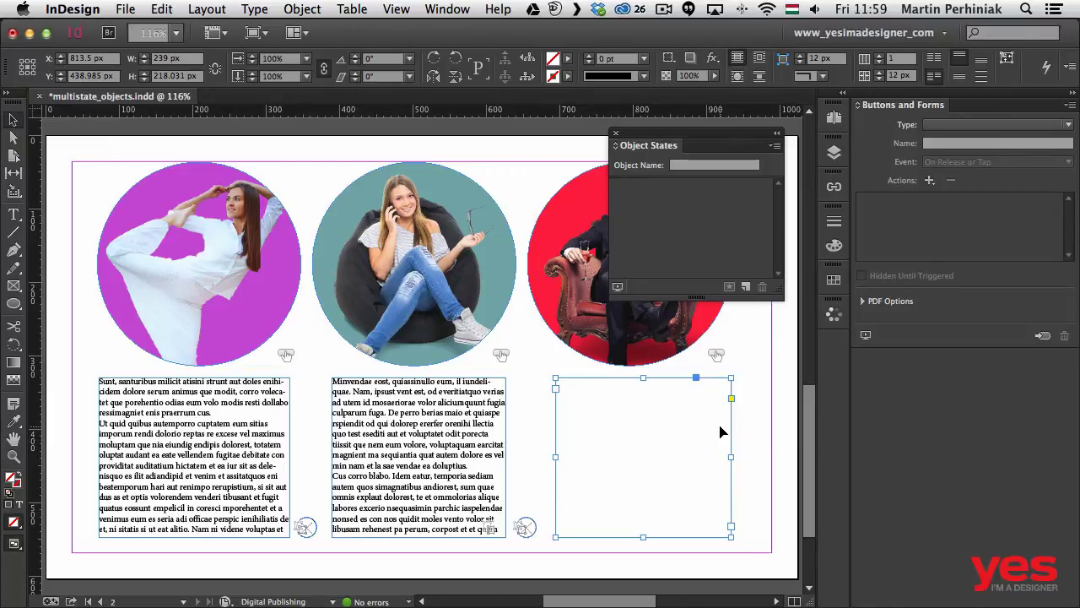
Convert the new text frame into a multi-state object and name it Text Frame 3
left_click(746, 288)
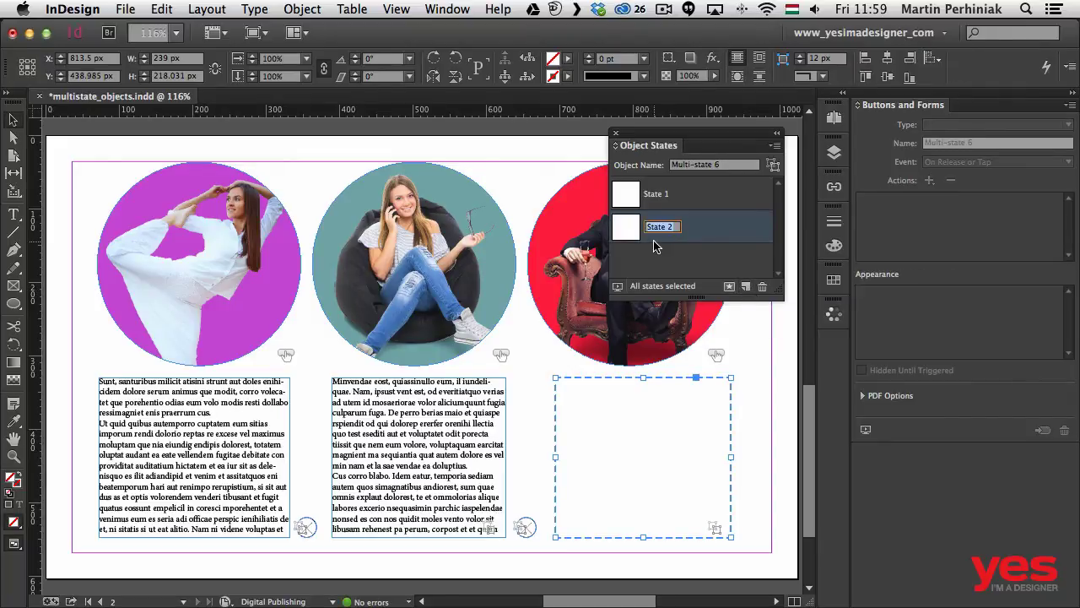
triple_click(754, 166)
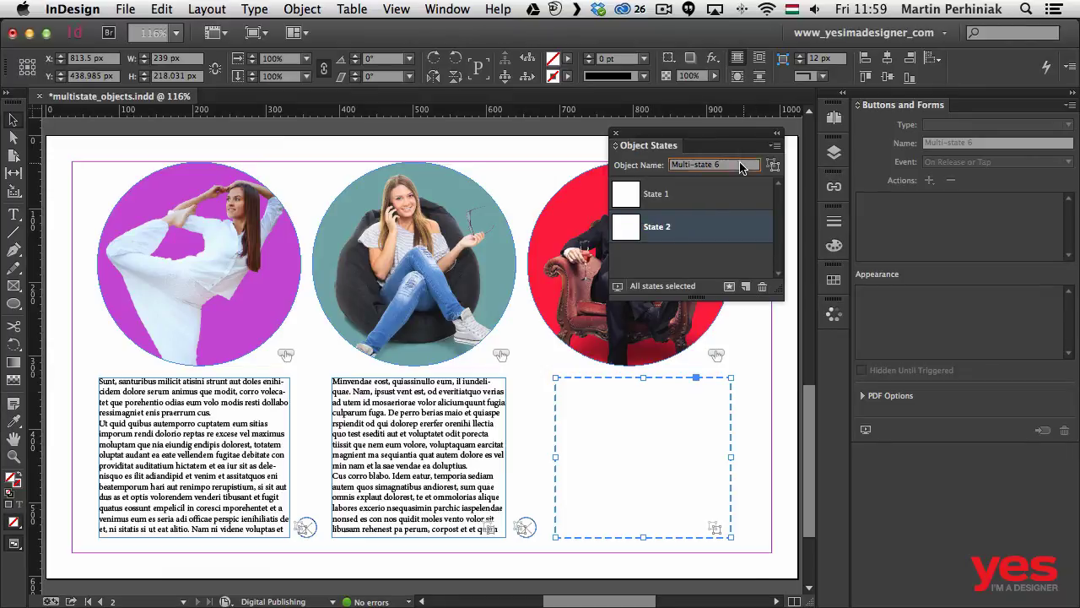
type("Text Frame 3")
key("Return")
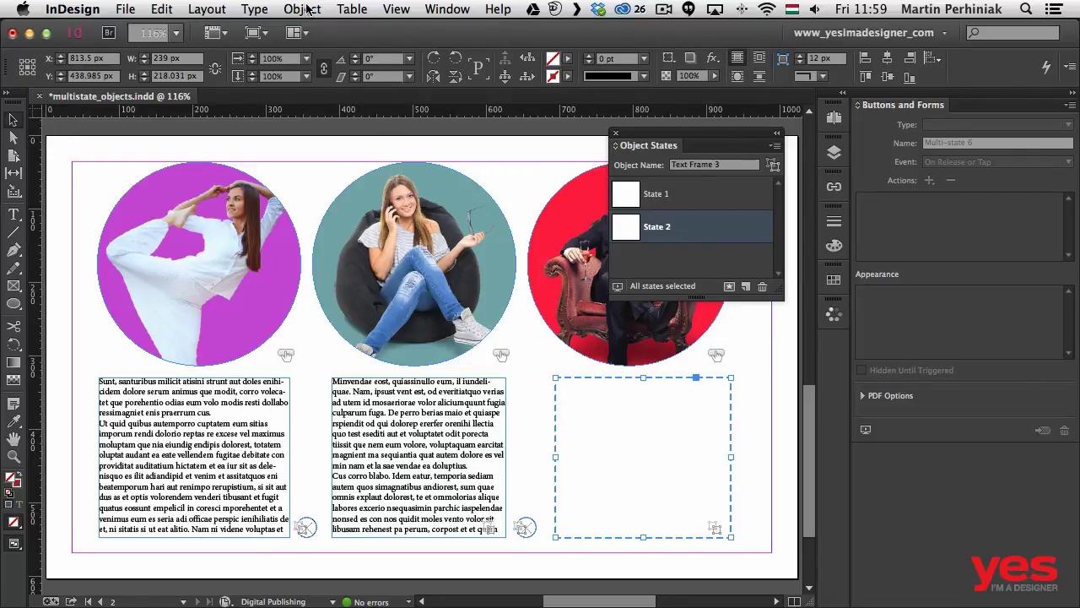
Fill the text frame in State 2 of Text Frame 3 with placeholder text
left_click(602, 434)
double_click(602, 408)
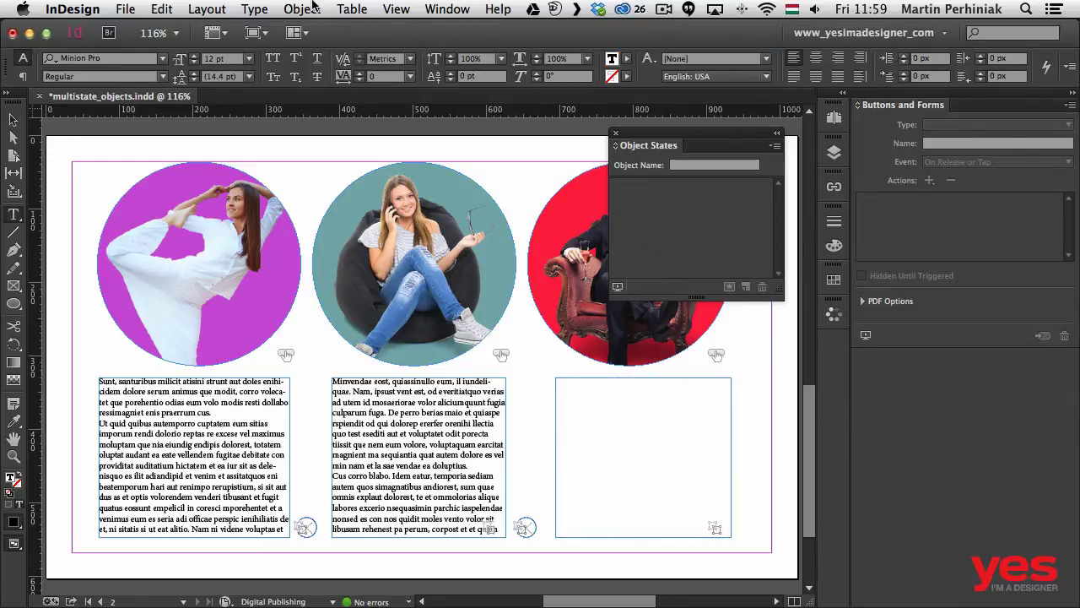
left_click(254, 10)
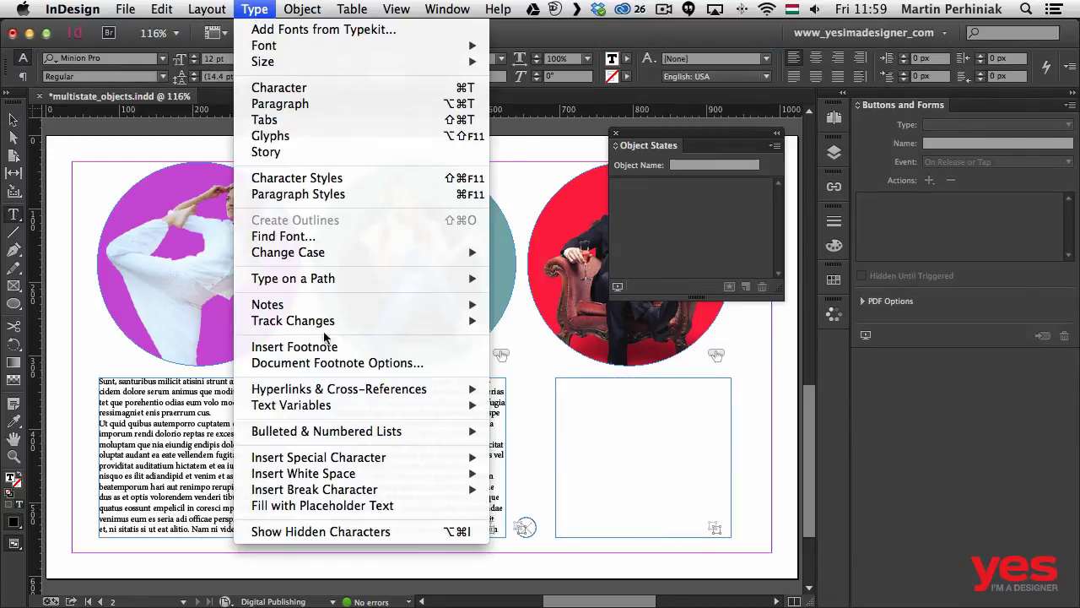
left_click(362, 506)
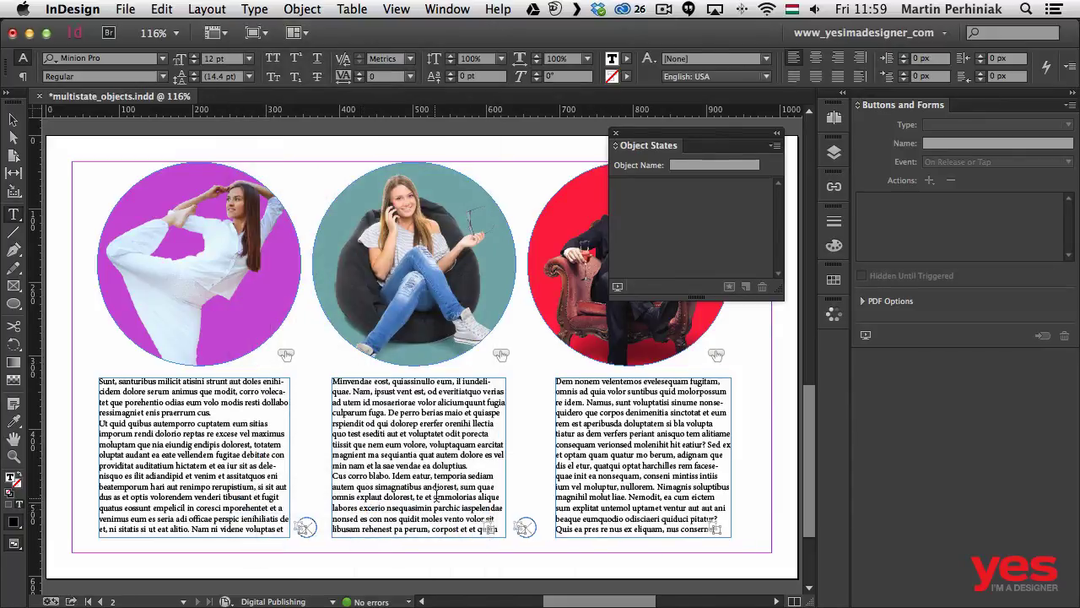
key("Escape")
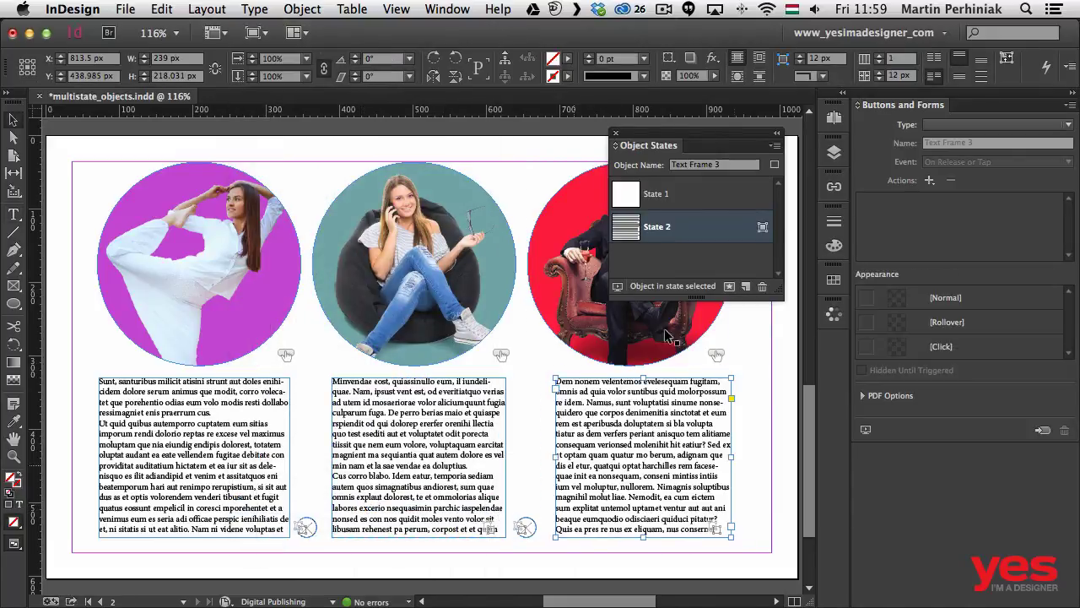
Copy the Close Text Frame 2 button nested in Text frame 2 and paste a duplicate onto the page
left_click(834, 153)
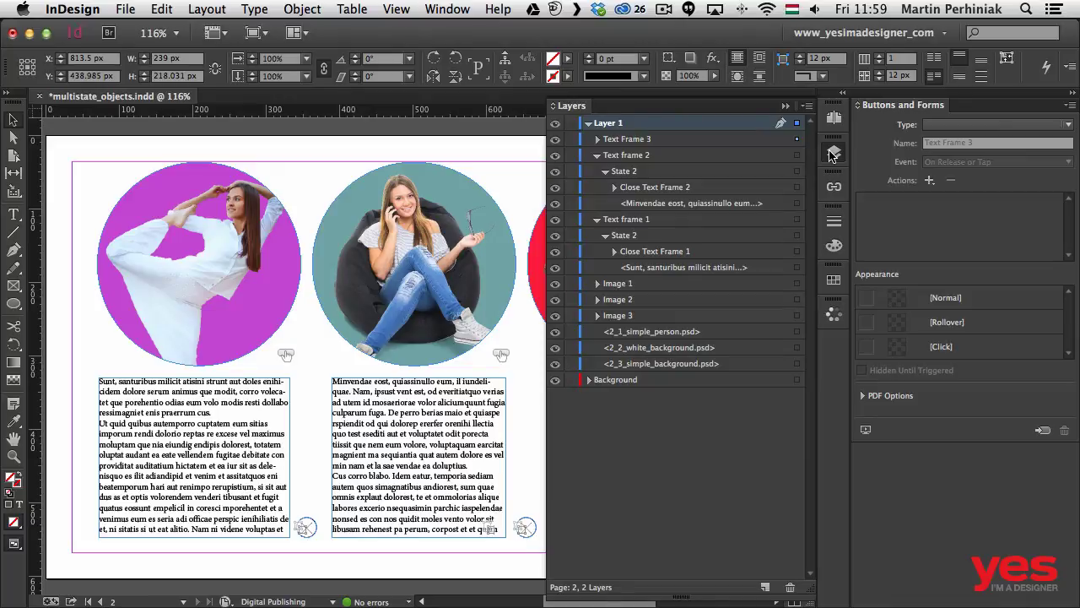
left_click(798, 186)
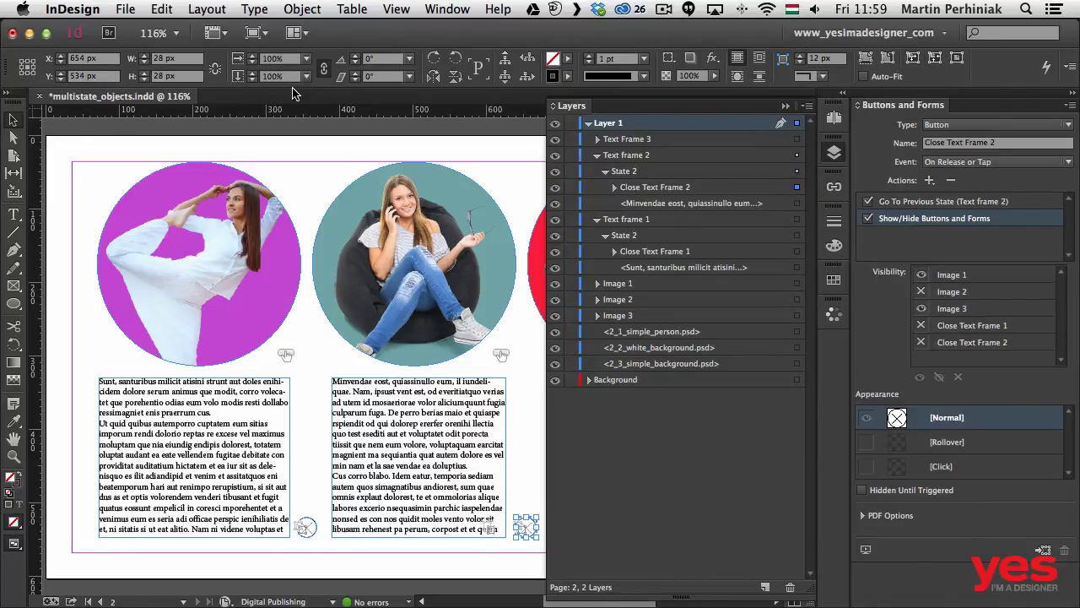
left_click(162, 9)
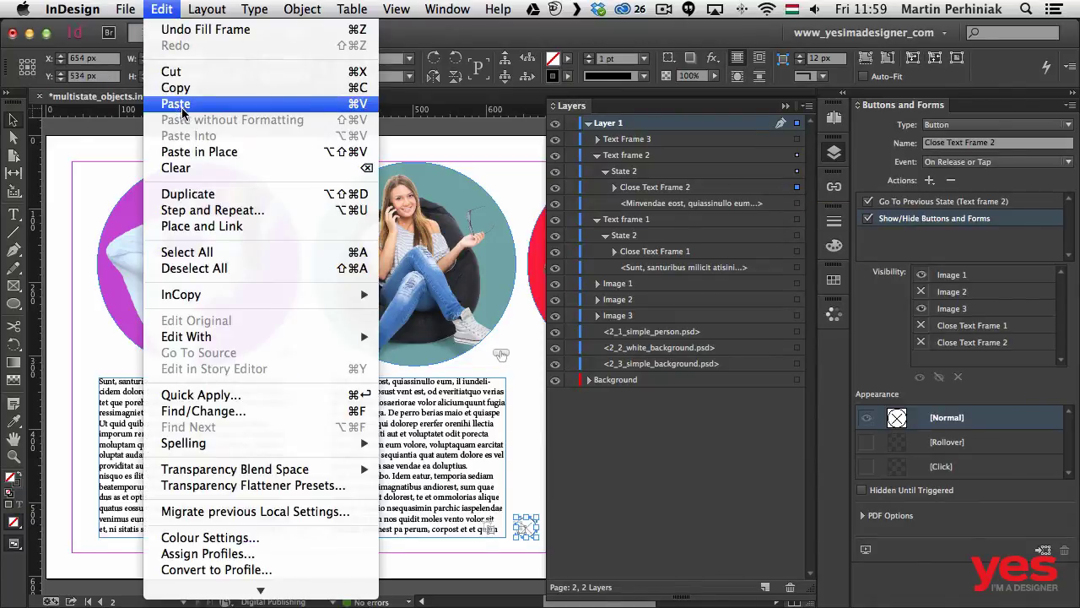
left_click(162, 9)
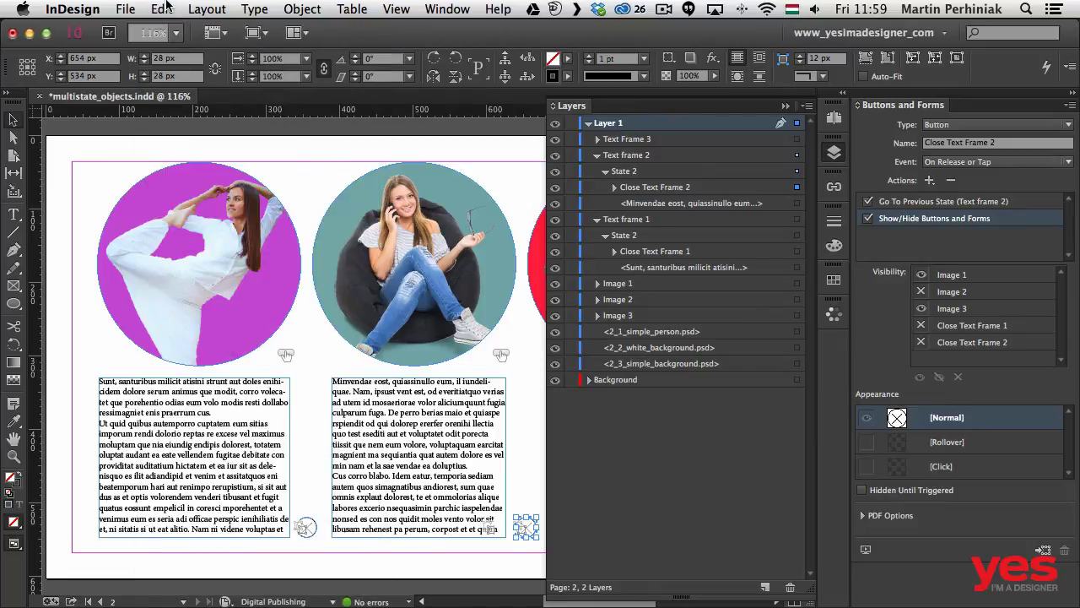
left_click(309, 374)
left_click(169, 10)
left_click(211, 104)
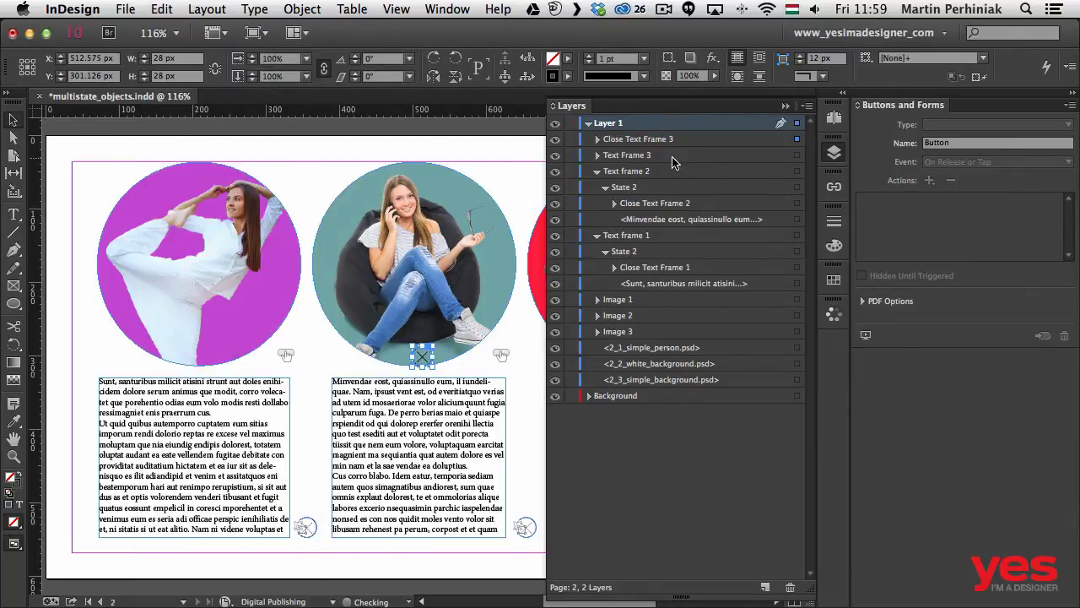
Move the Close Text Frame 3 button beside the third text frame's lower corner and add it to State 2 of Text Frame 3
left_click(834, 152)
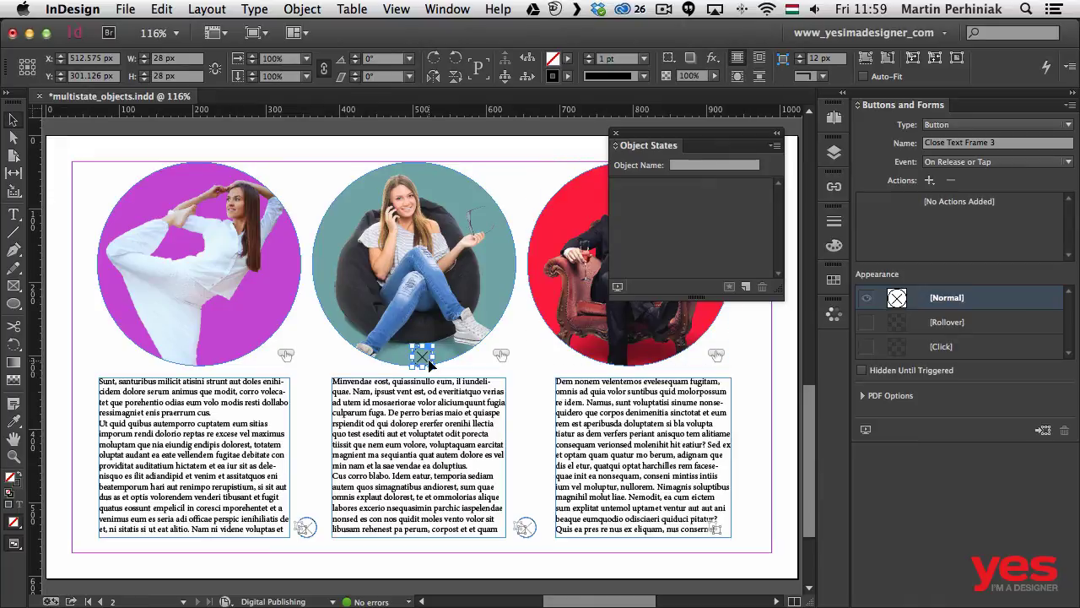
left_click_drag(420, 358, 749, 531)
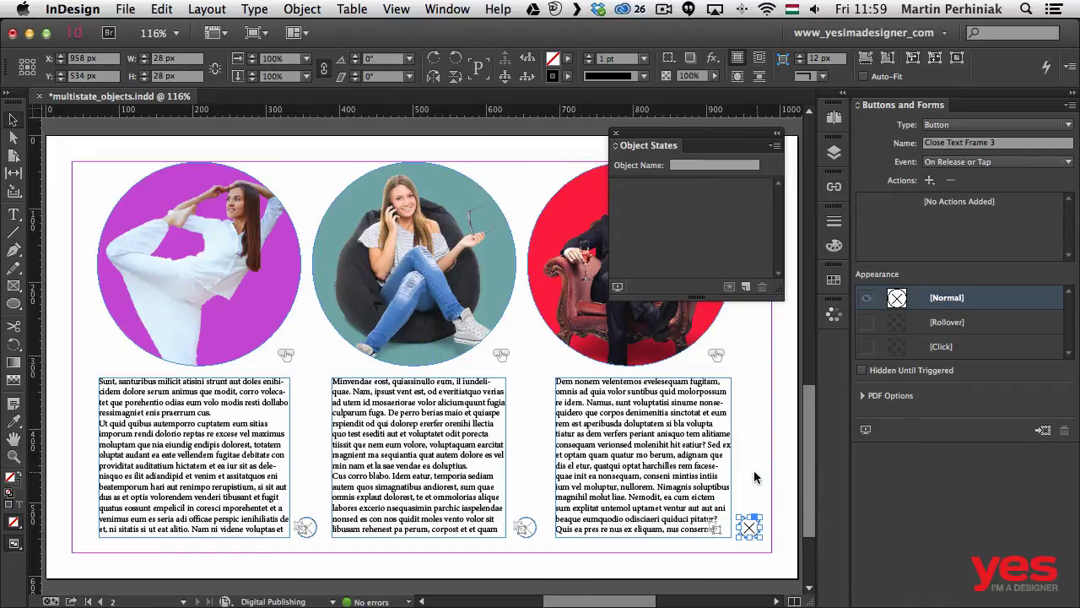
left_click(661, 477, "shift")
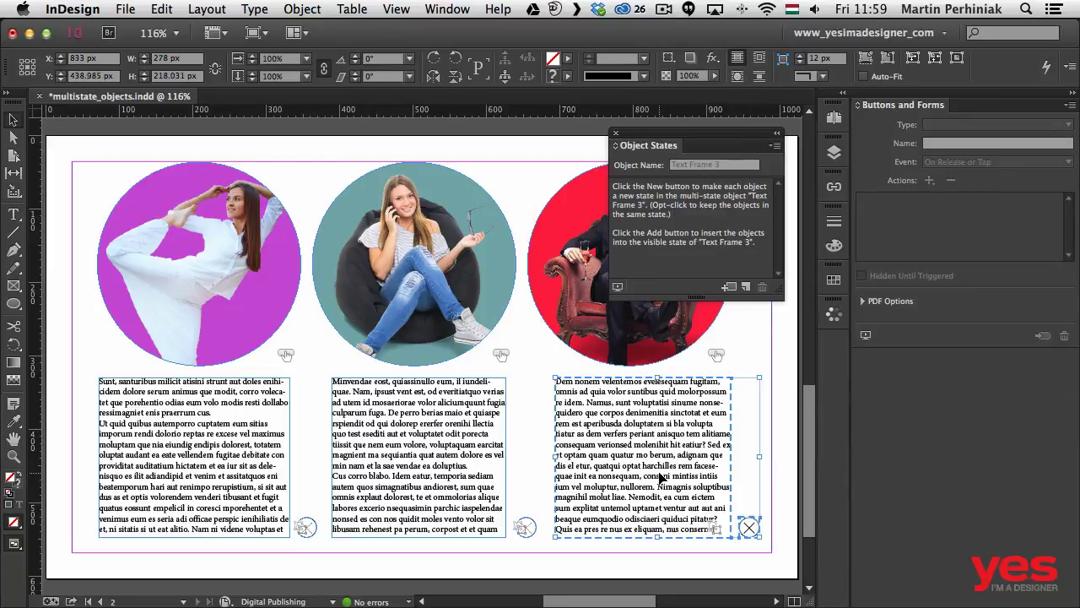
left_click(728, 288)
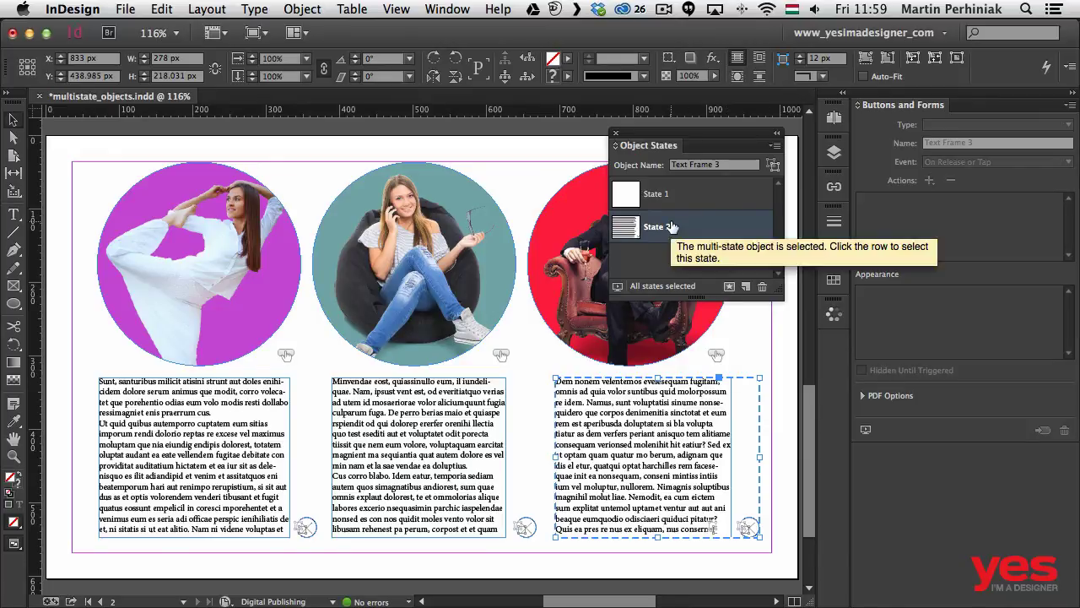
Give the nested Close Text Frame 3 button a Show/Hide Buttons and Forms action that shows Image 1 and Image 2
left_click(705, 506)
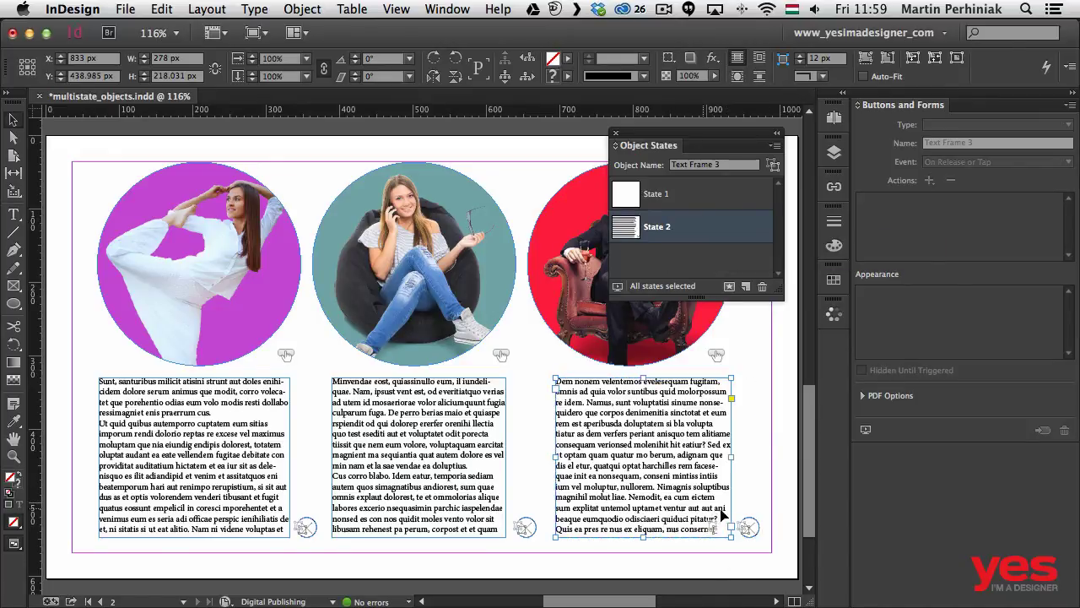
left_click(834, 154)
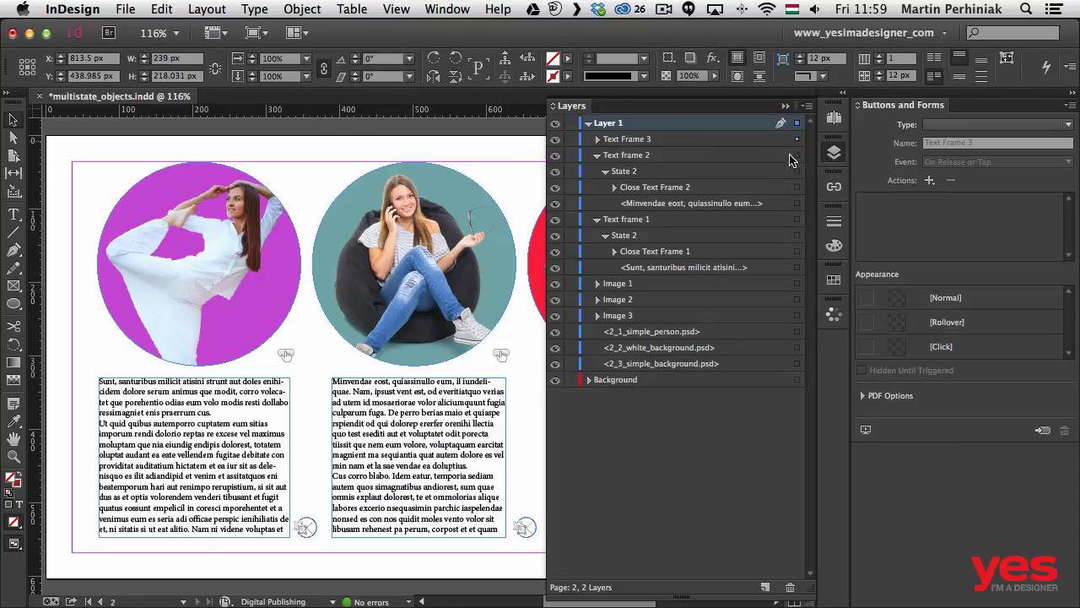
left_click(598, 140)
left_click(606, 155)
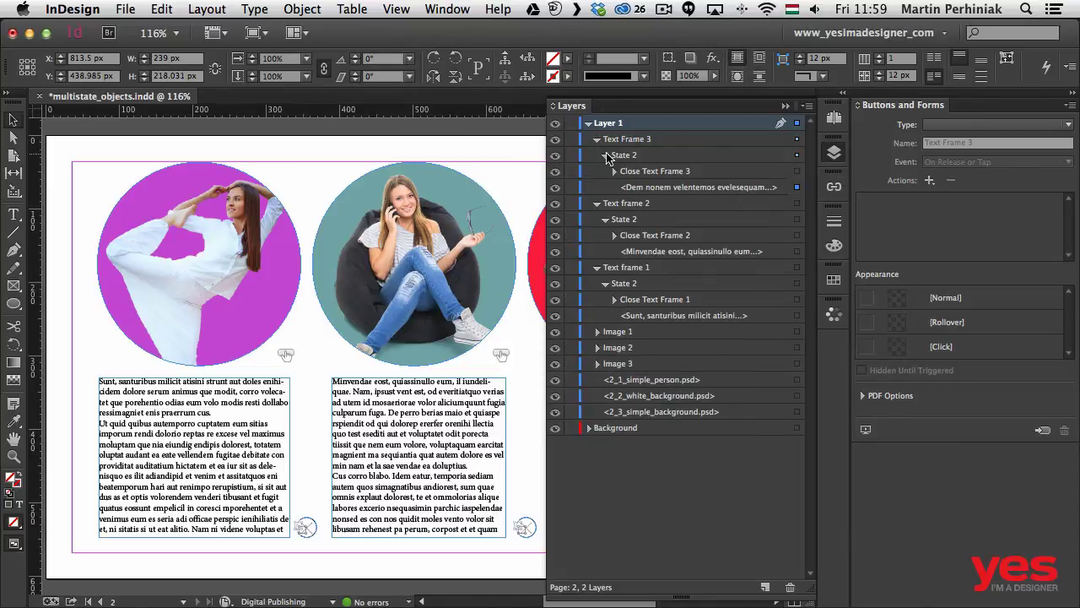
left_click(797, 171)
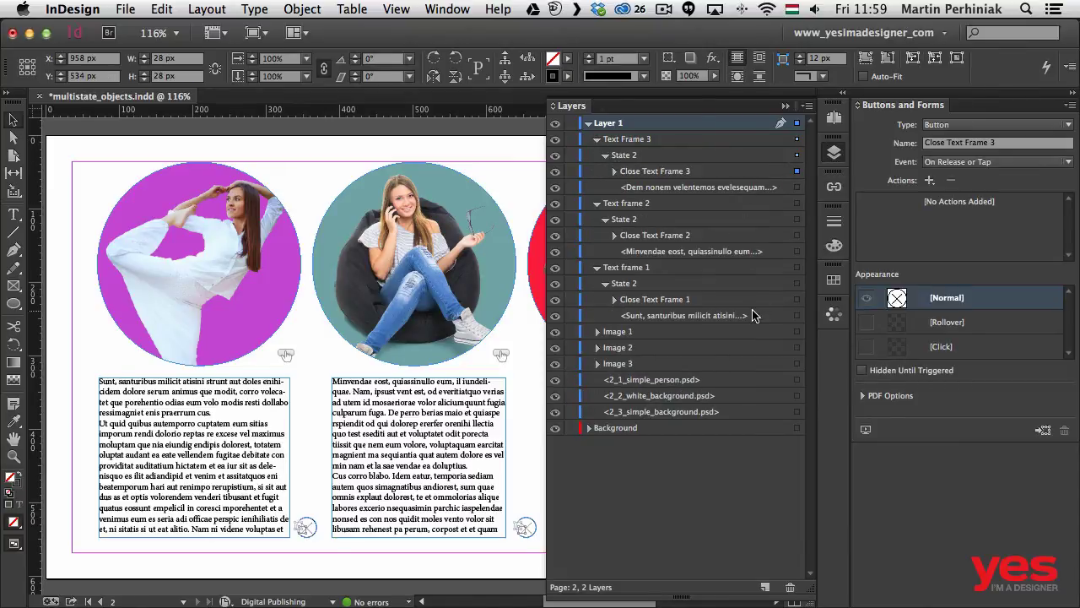
left_click(835, 152)
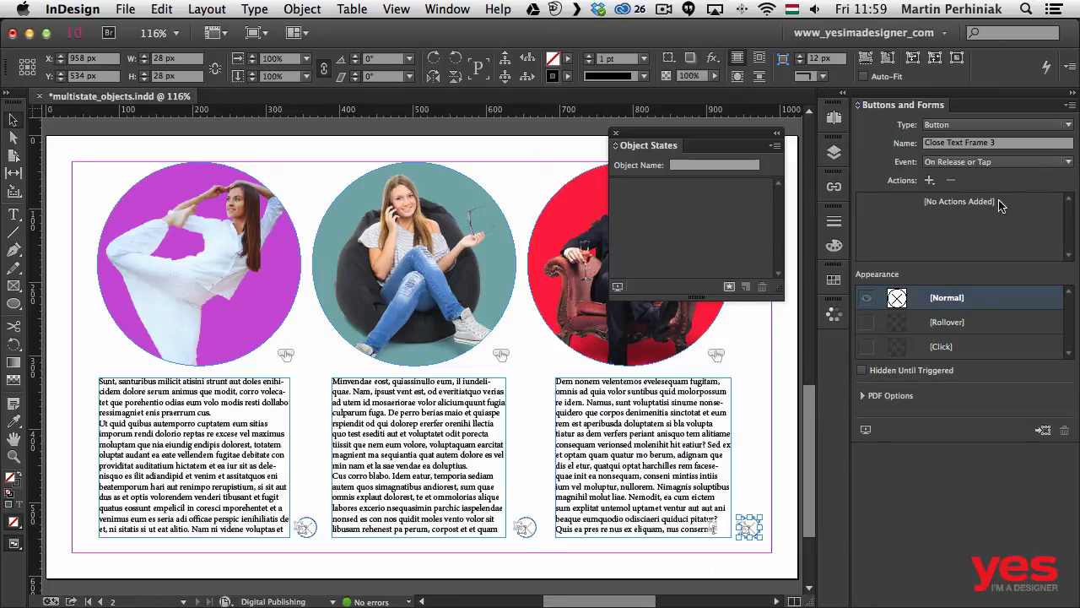
left_click(930, 182)
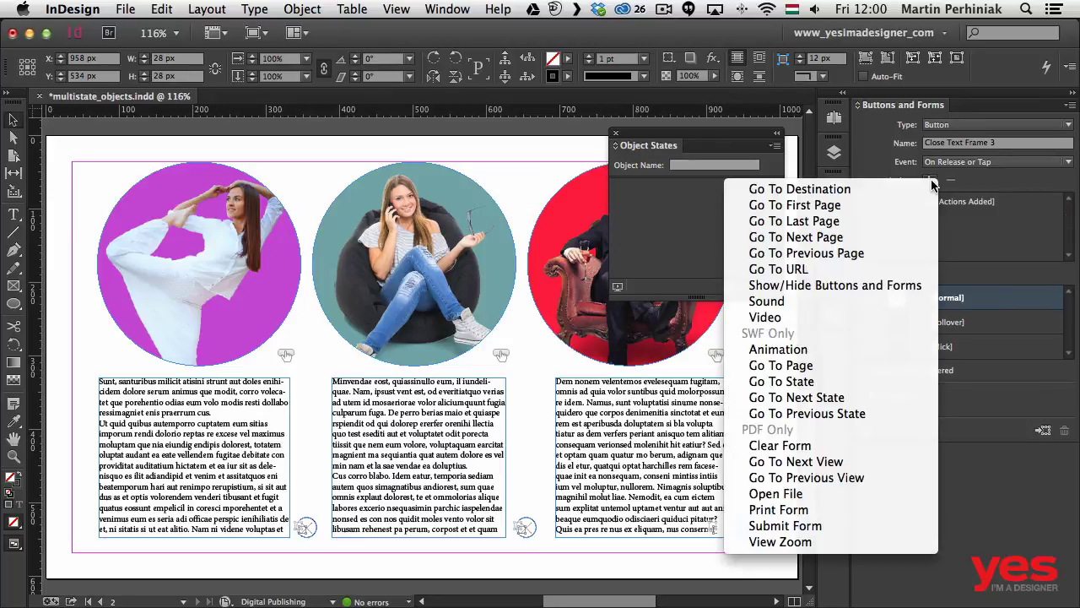
left_click(829, 285)
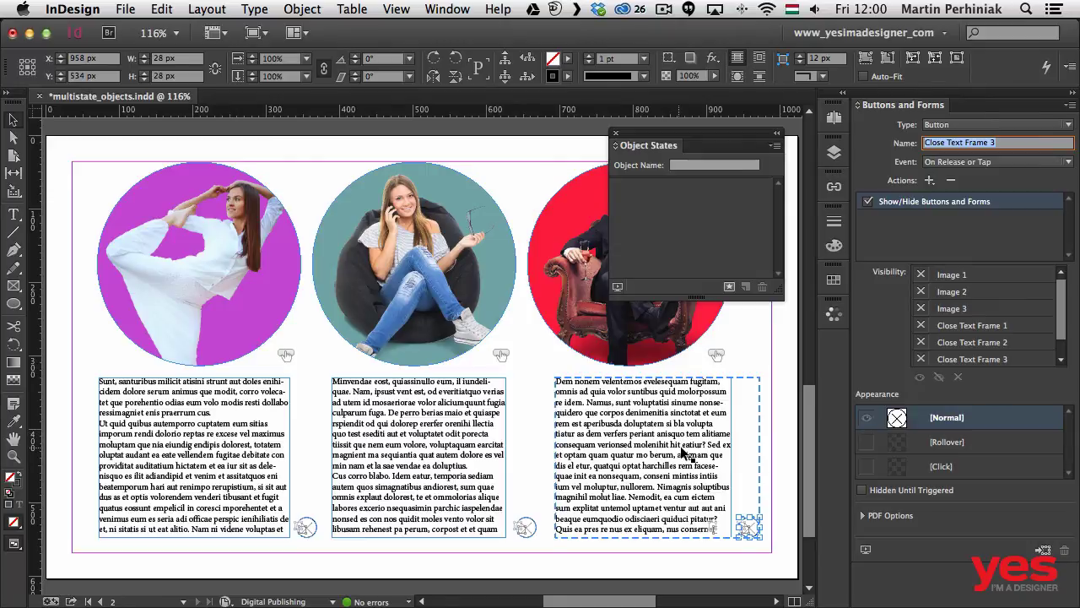
left_click(921, 274)
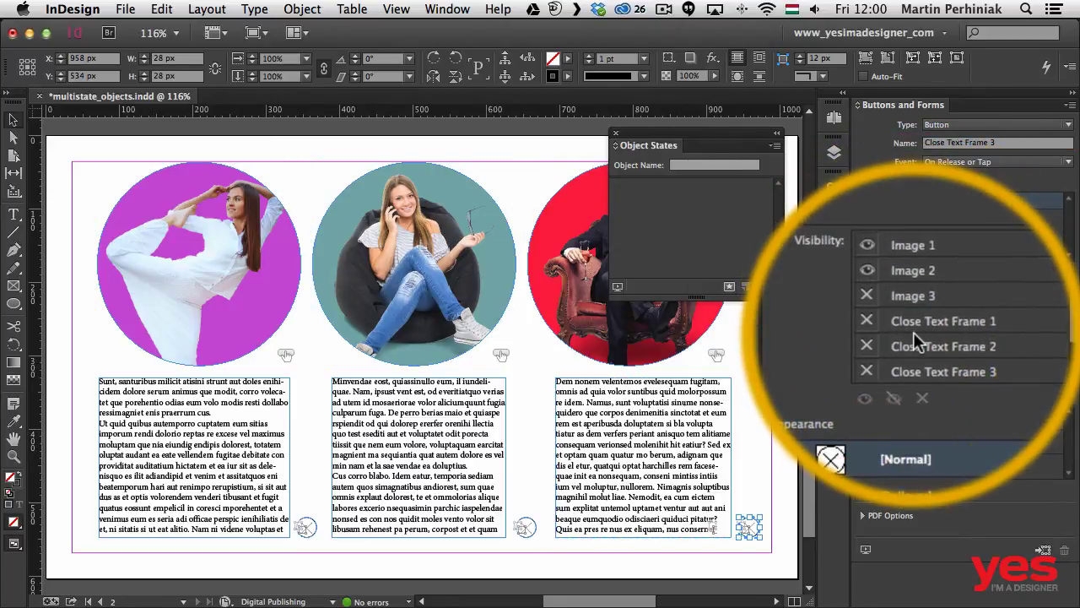
Add a Go To Previous State action for Text Frame 3 to the close button, with Stop at First State enabled
left_click(930, 180)
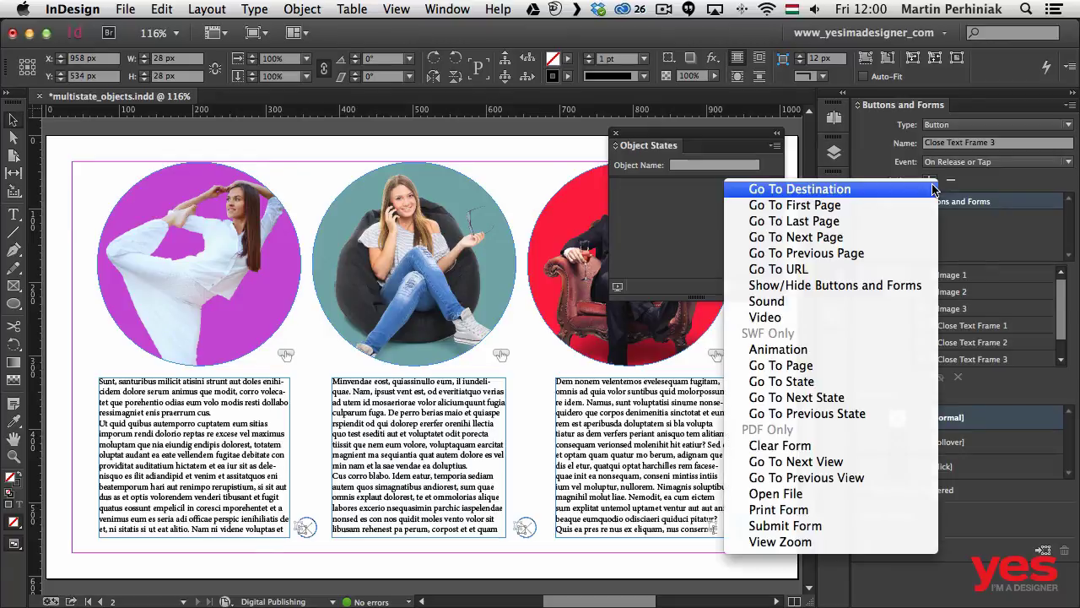
left_click(857, 414)
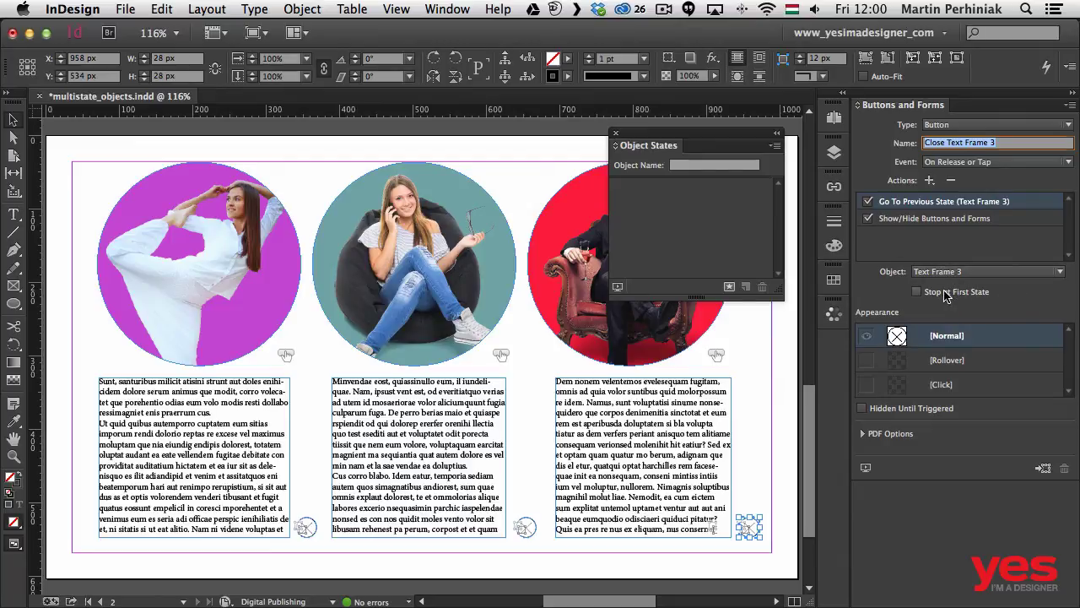
left_click(950, 293)
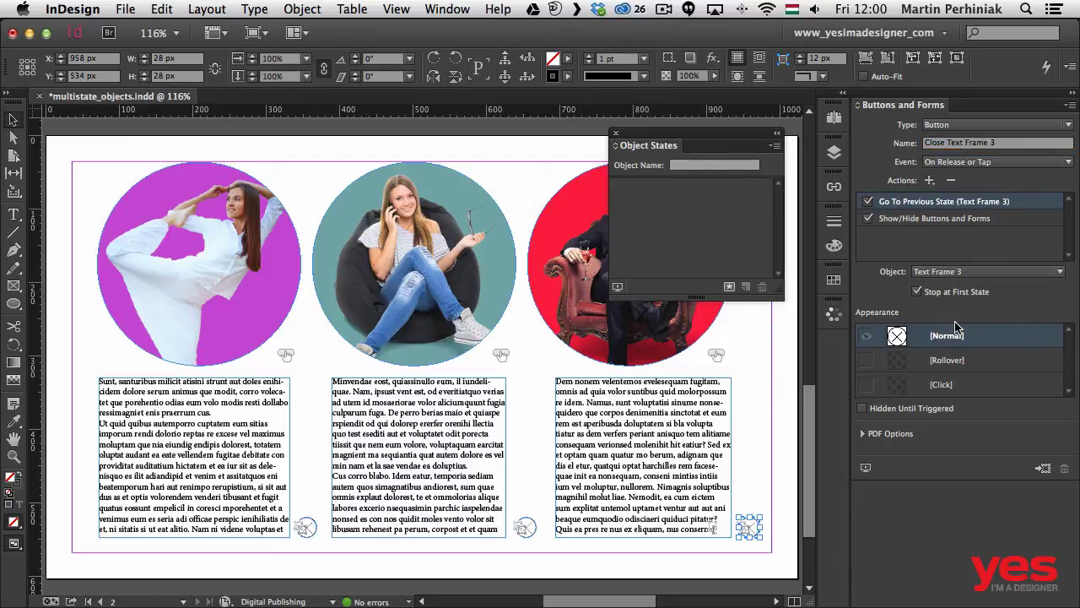
Add a Go To Next State action targeting Text Frame 3 to the Image 3 button, with Stop at Last State enabled
left_click(579, 236)
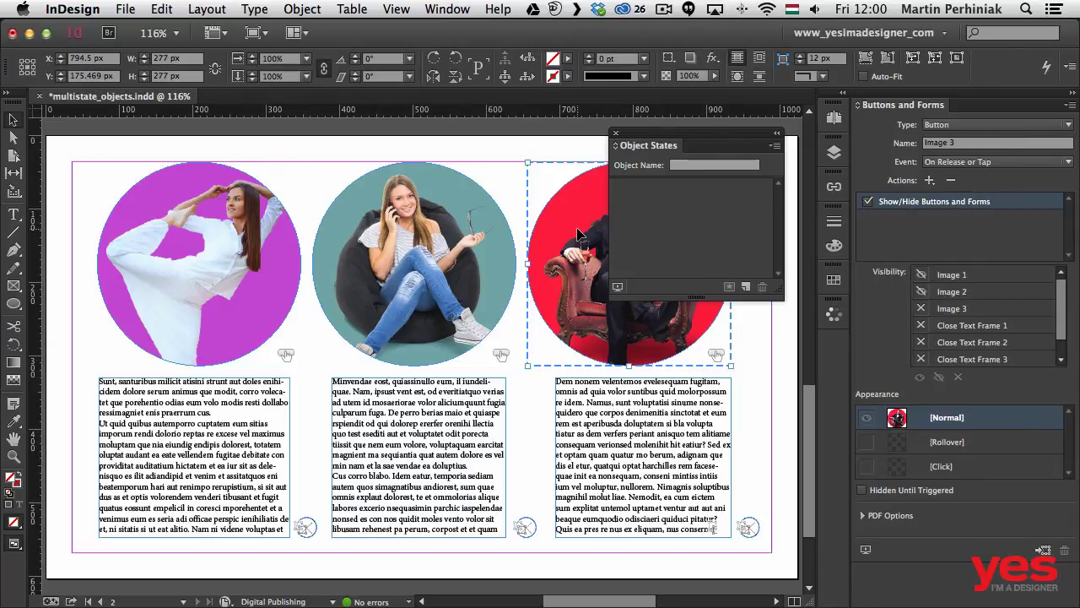
left_click(930, 181)
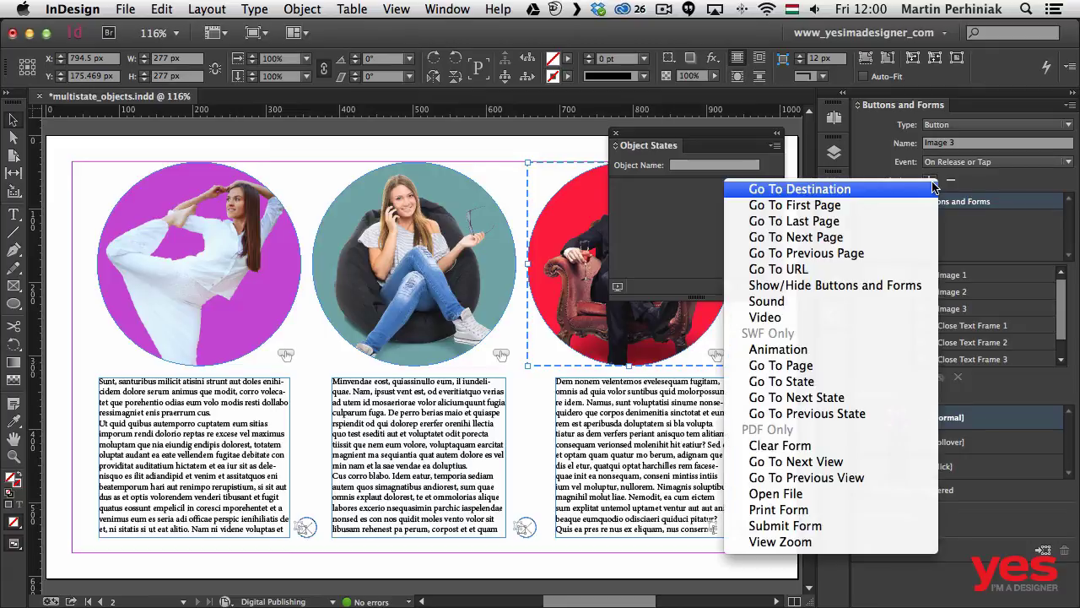
left_click(823, 402)
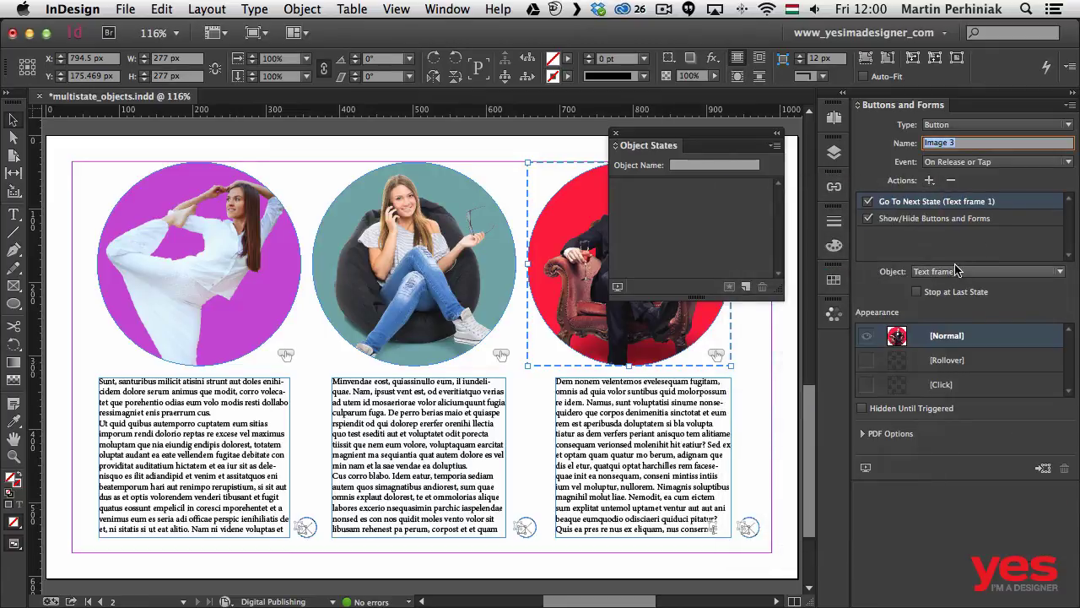
left_click(949, 275)
left_click(951, 322)
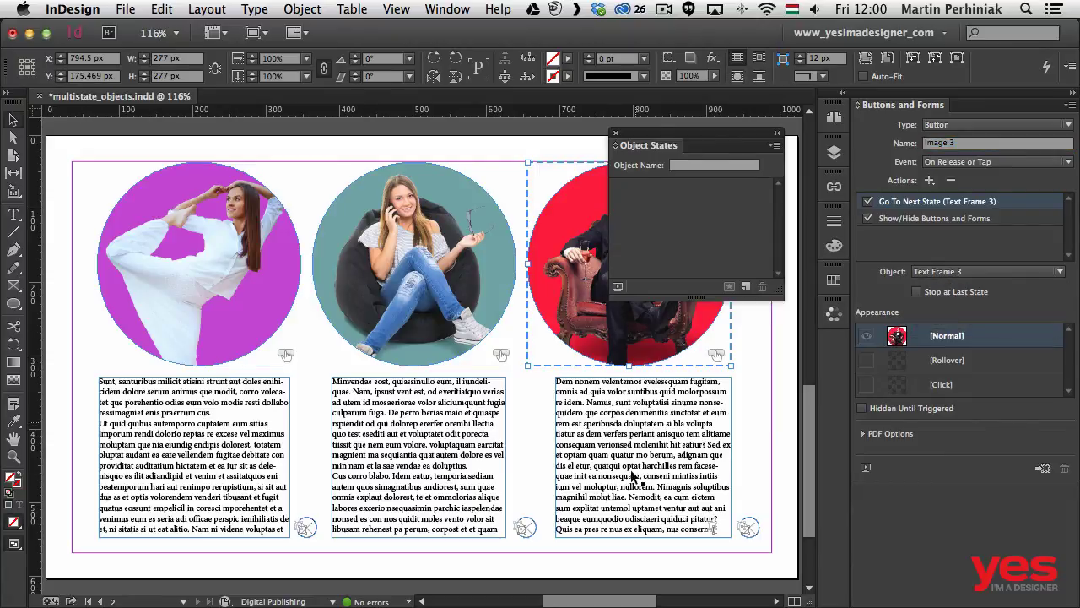
left_click(935, 295)
Preview the page and test opening and closing the descriptions with all three image buttons, then close the preview and deselect everything
left_click(866, 467)
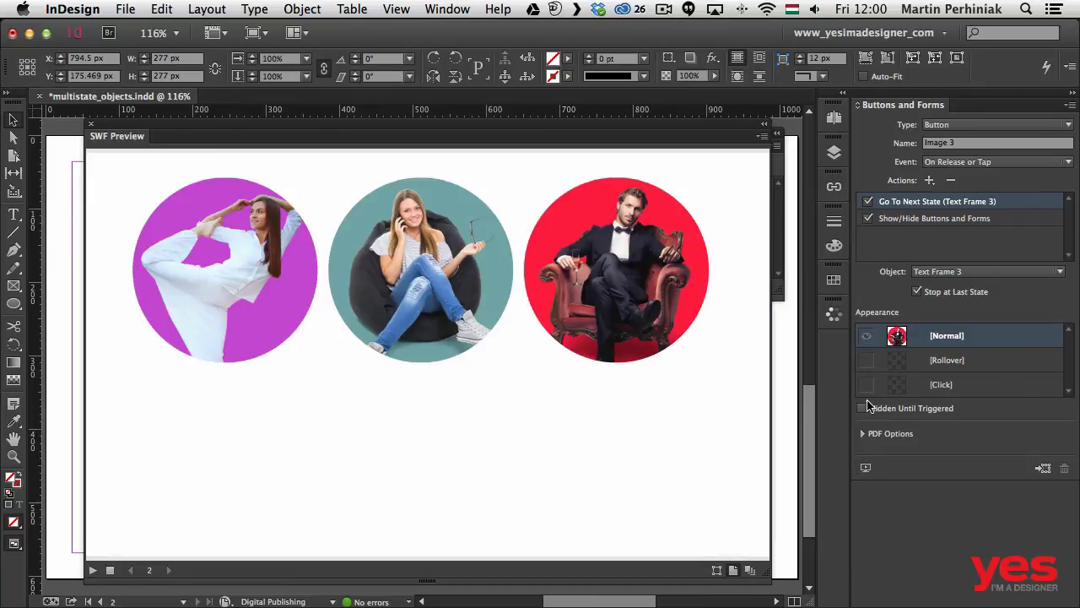
left_click(662, 241)
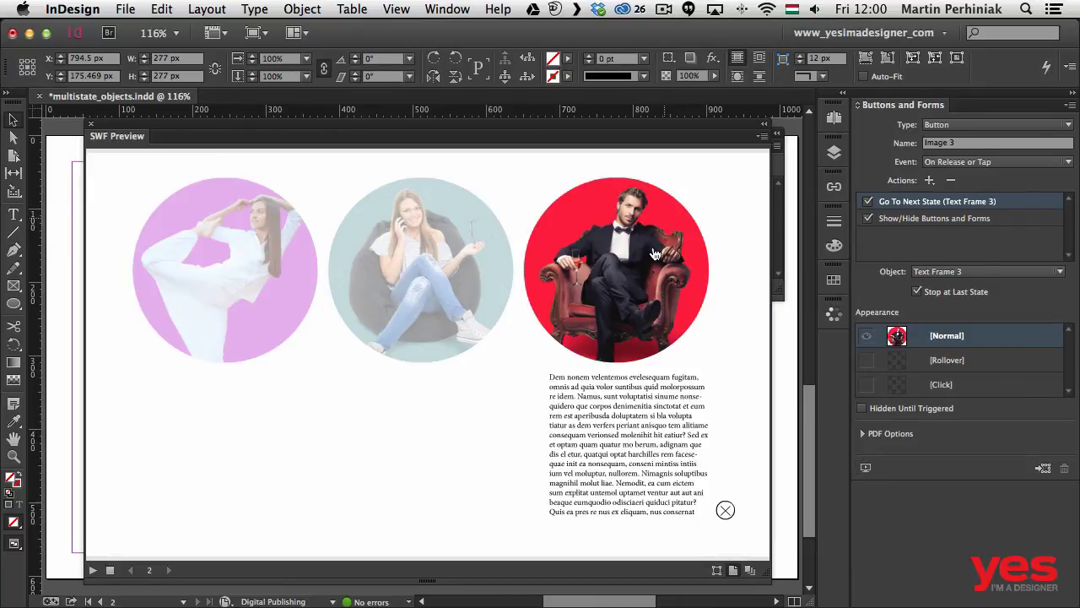
left_click(725, 510)
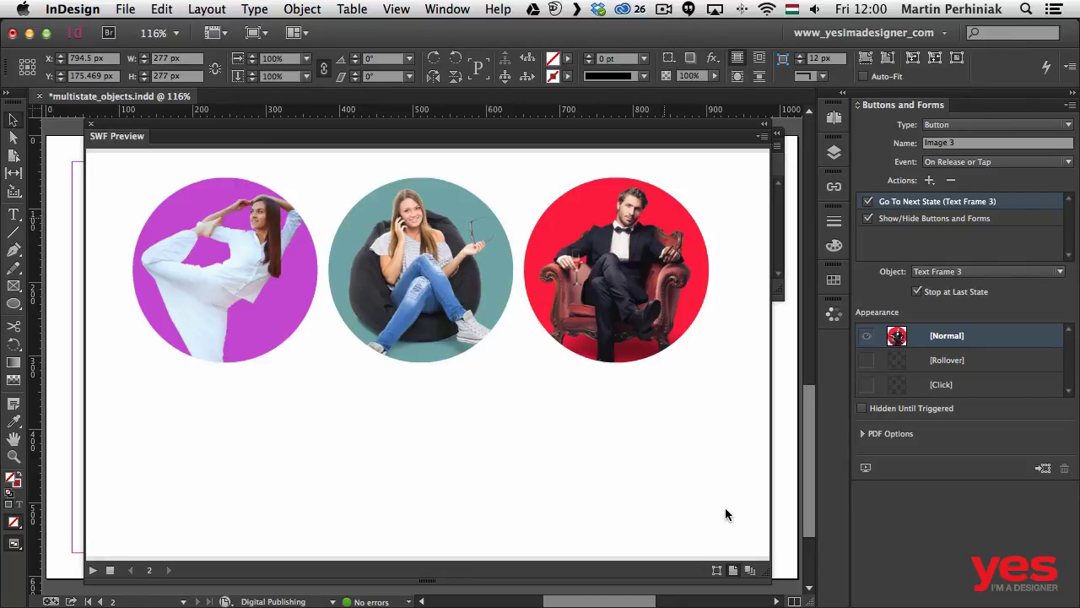
left_click(476, 315)
left_click(523, 509)
left_click(275, 289)
left_click(323, 512)
left_click(604, 307)
left_click(723, 512)
left_click(446, 319)
left_click(520, 513)
left_click(635, 289)
left_click(722, 513)
left_click(260, 272)
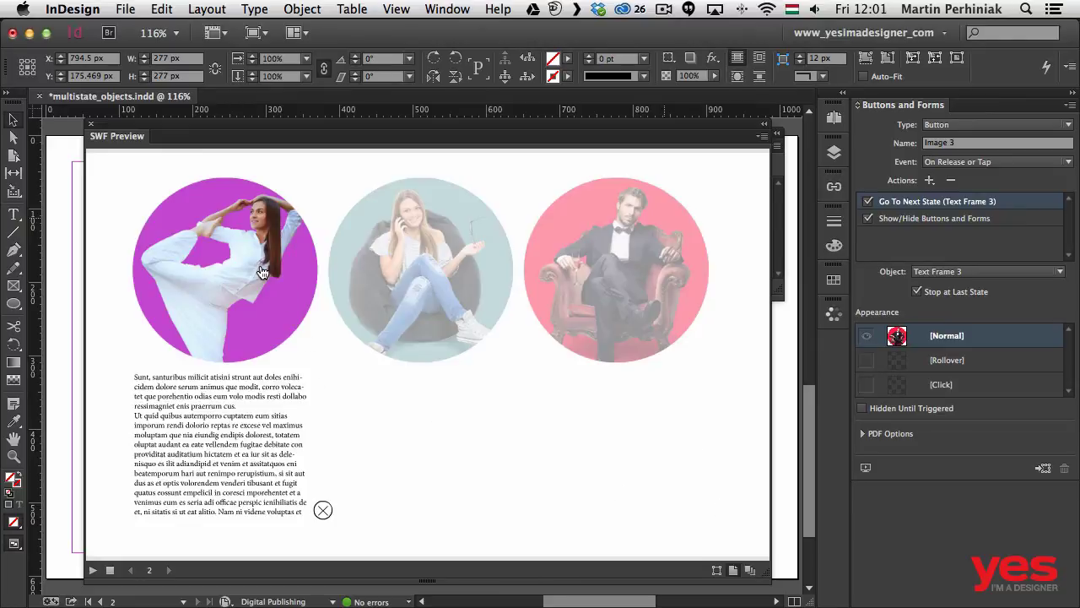
left_click(323, 512)
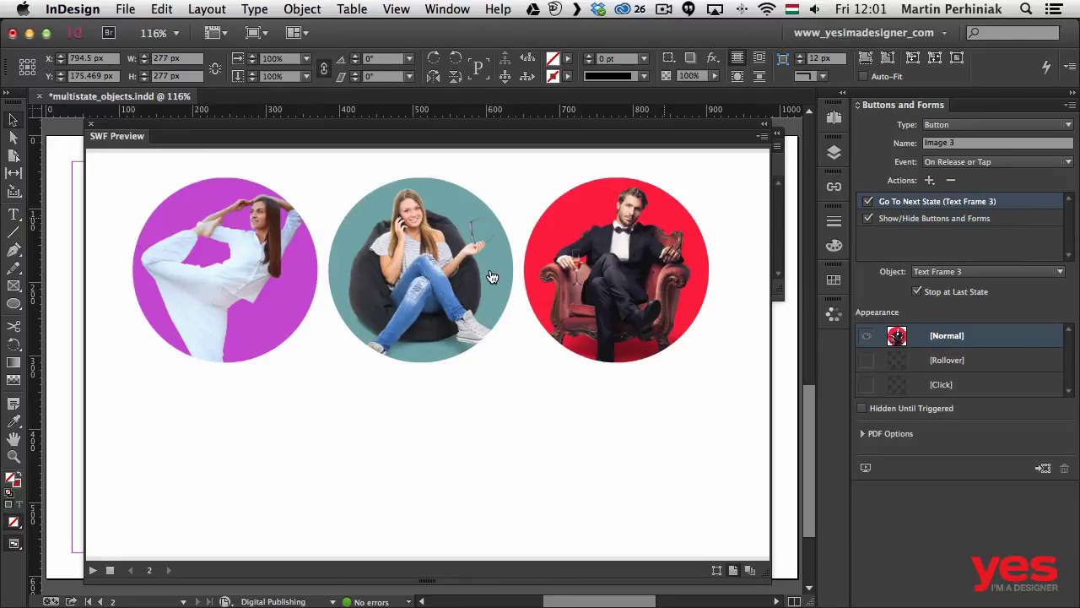
left_click(448, 266)
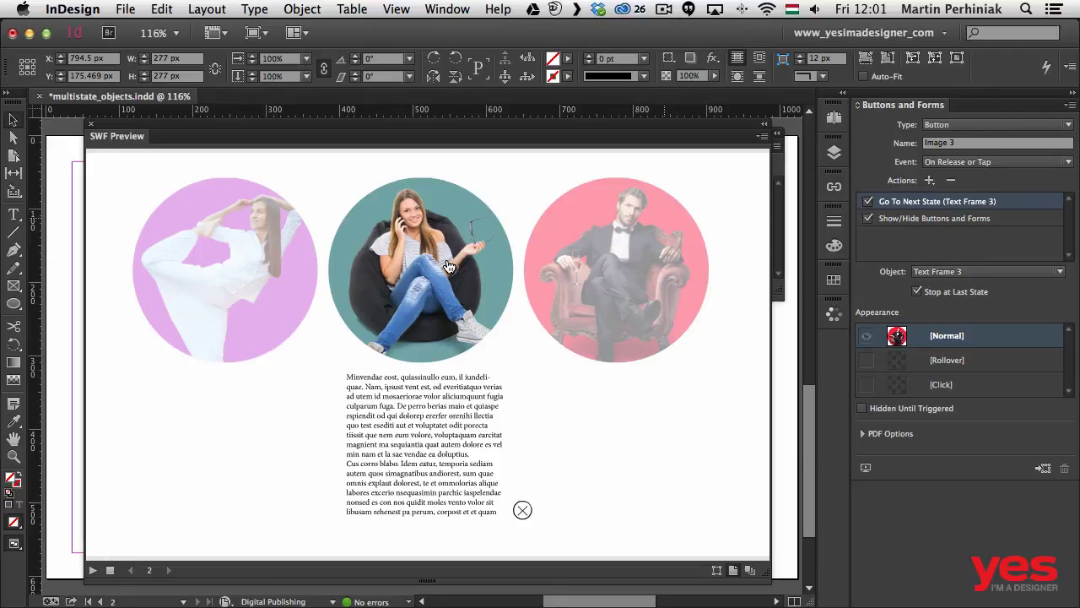
left_click(91, 124)
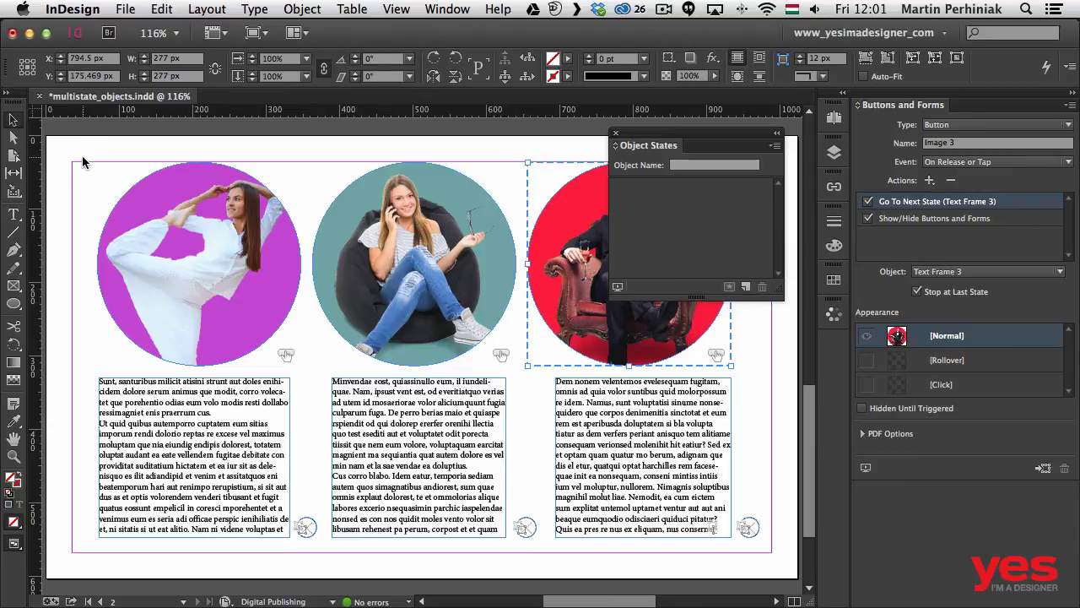
left_click(82, 162)
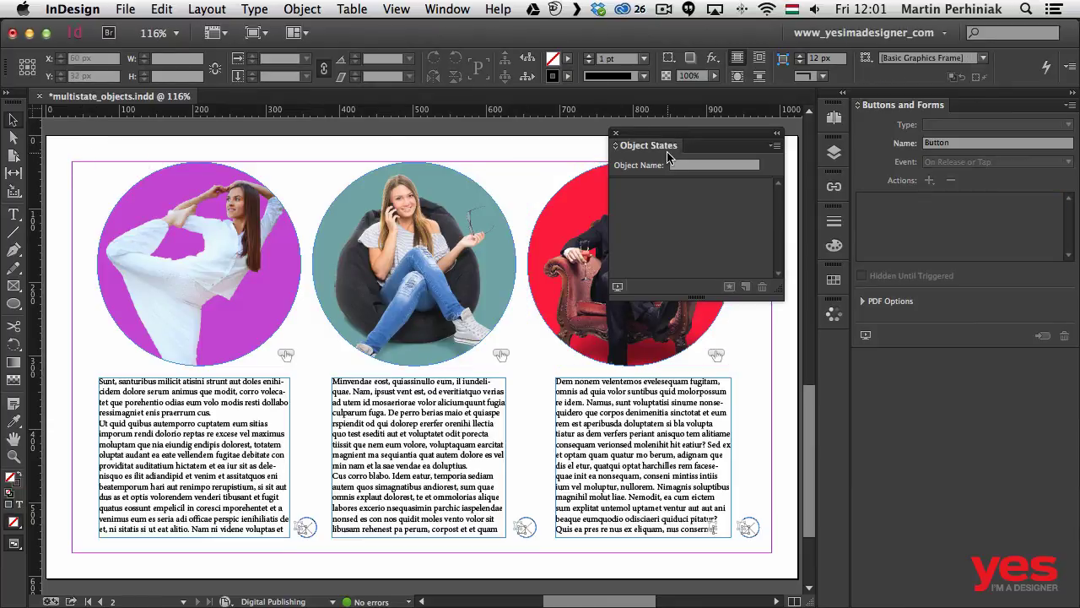